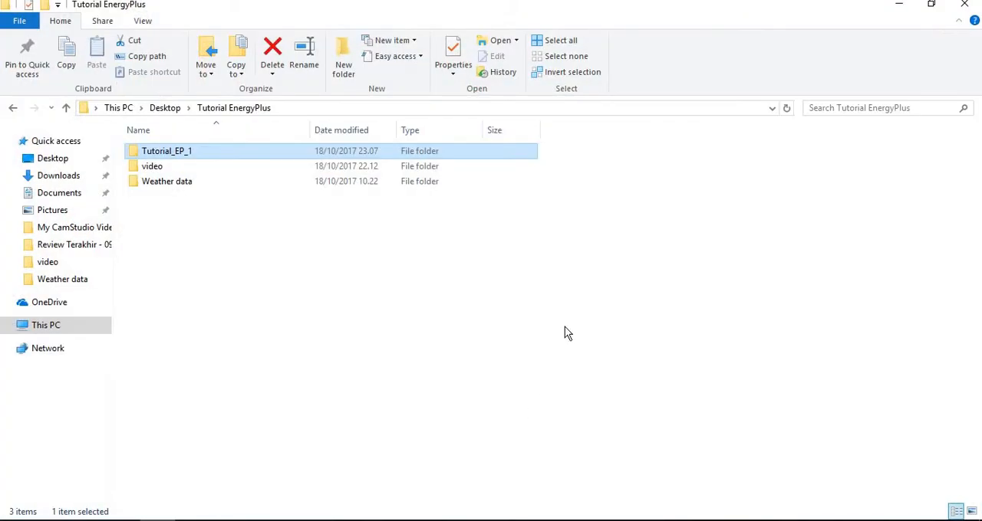
Open the Tutorial_EP_1 folder and copy the Tutorial_1.idf file.
double_click(214, 156)
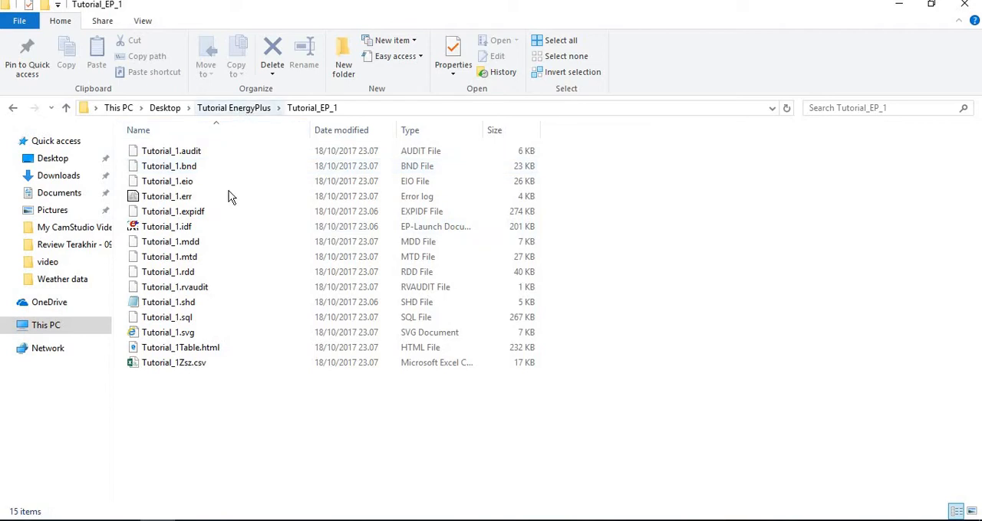
left_click(230, 227)
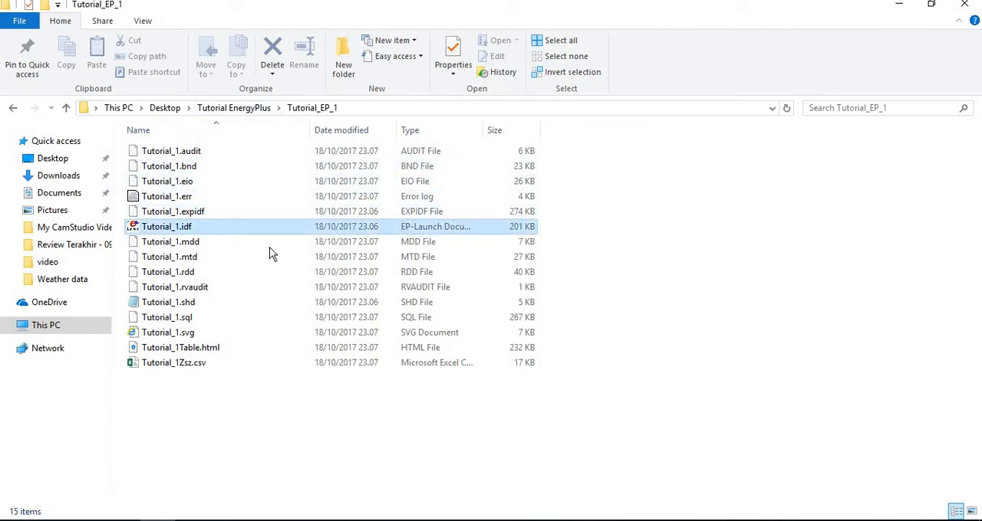
left_click(587, 475)
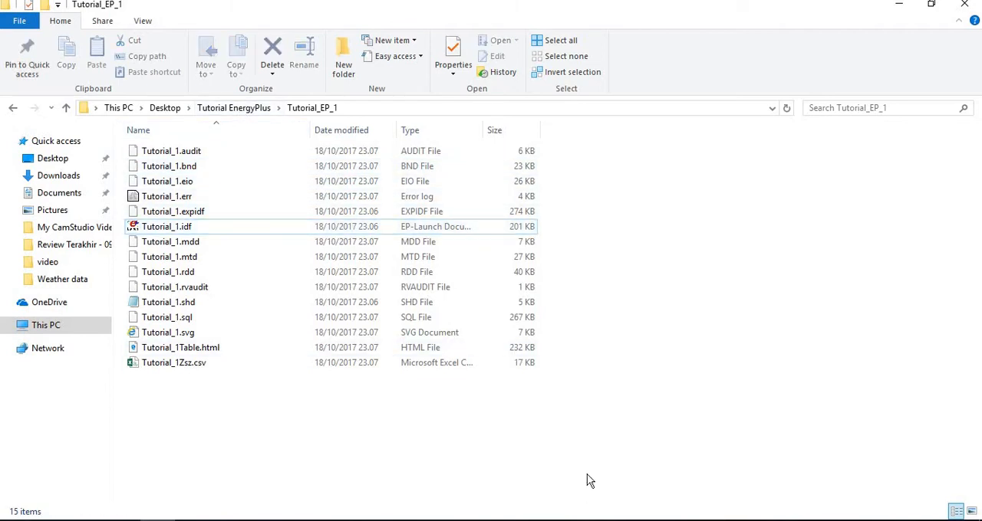
Create a folder named Tutorial_EP_Chiller inside the Tutorial EnergyPlus folder and open it.
left_click(237, 110)
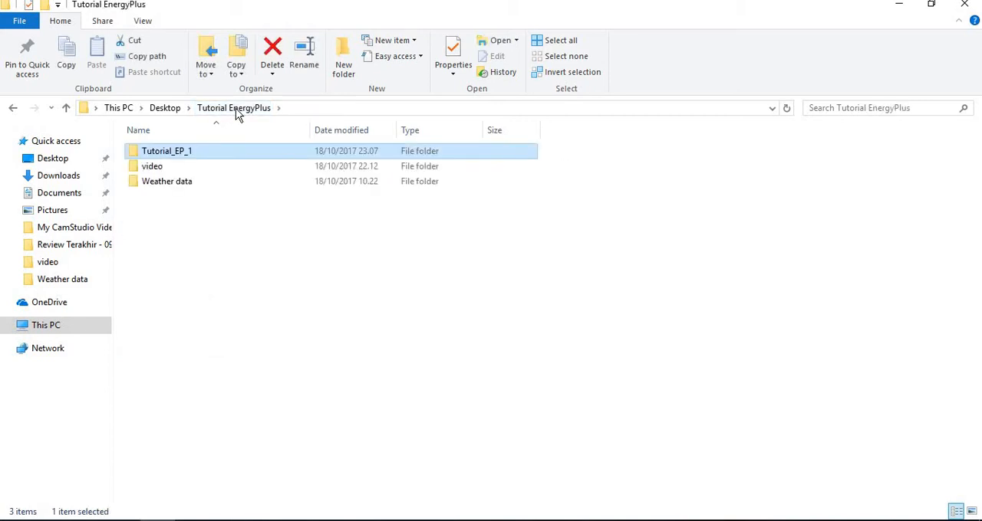
left_click(343, 68)
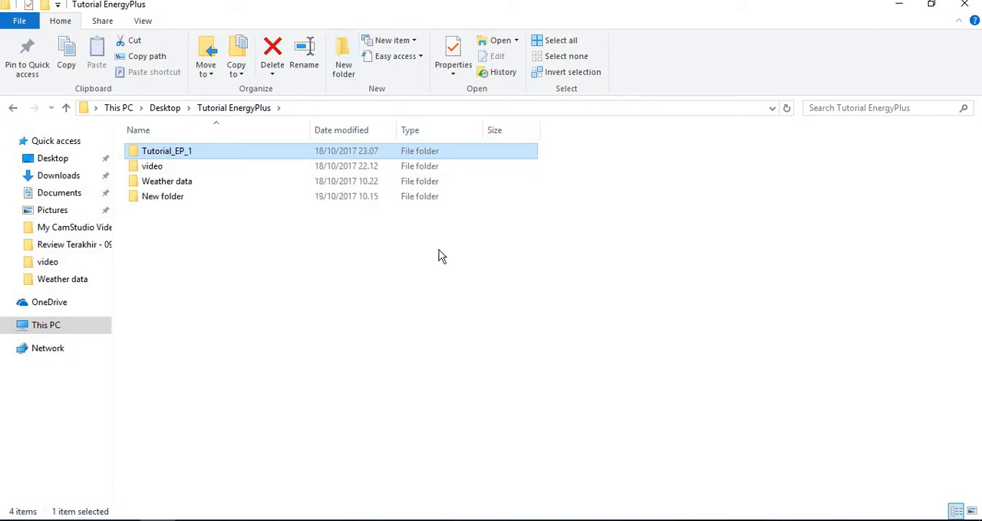
type("T")
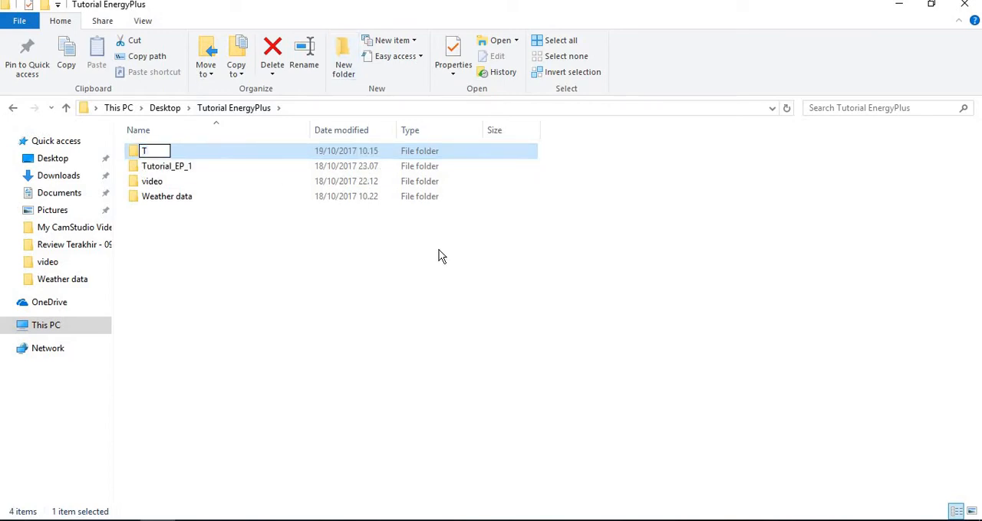
type("utorial")
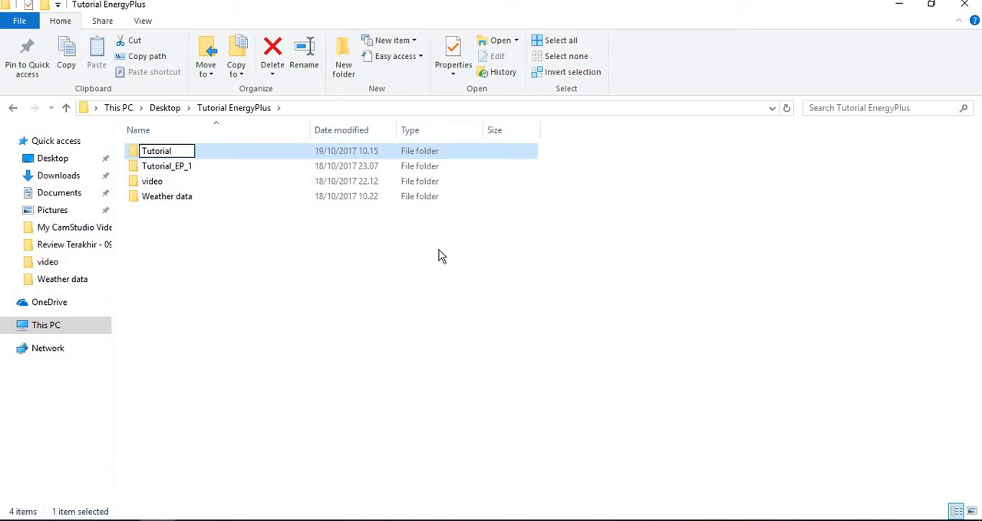
type("_EP_Chiller")
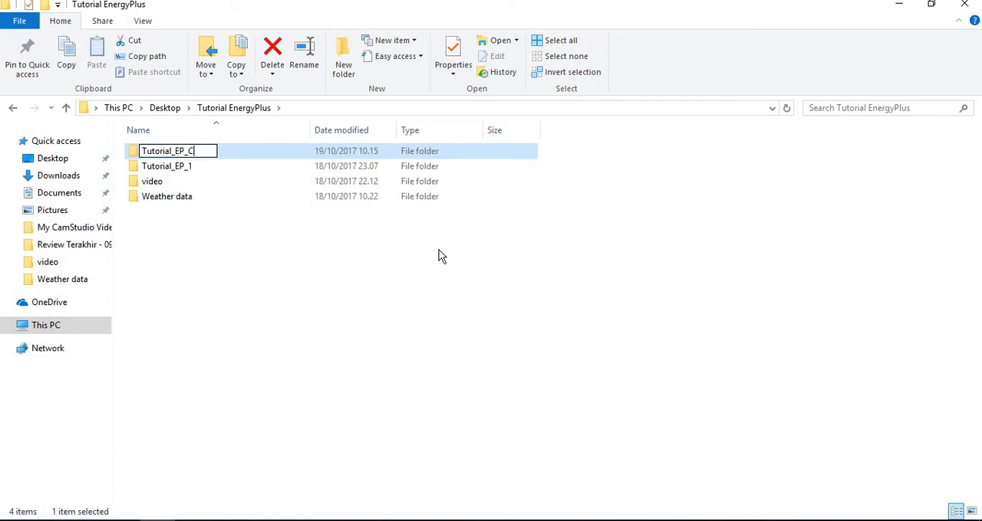
key("Return")
key("Return")
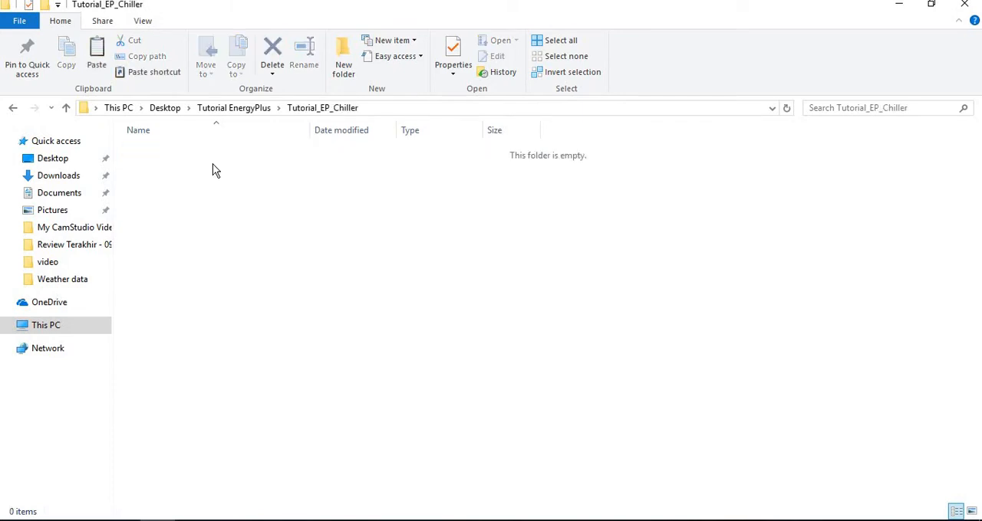
Paste the copied IDF file into the Tutorial_EP_Chiller folder and rename it Tutorial_Chiller.idf.
key("ctrl+v")
right_click(212, 155)
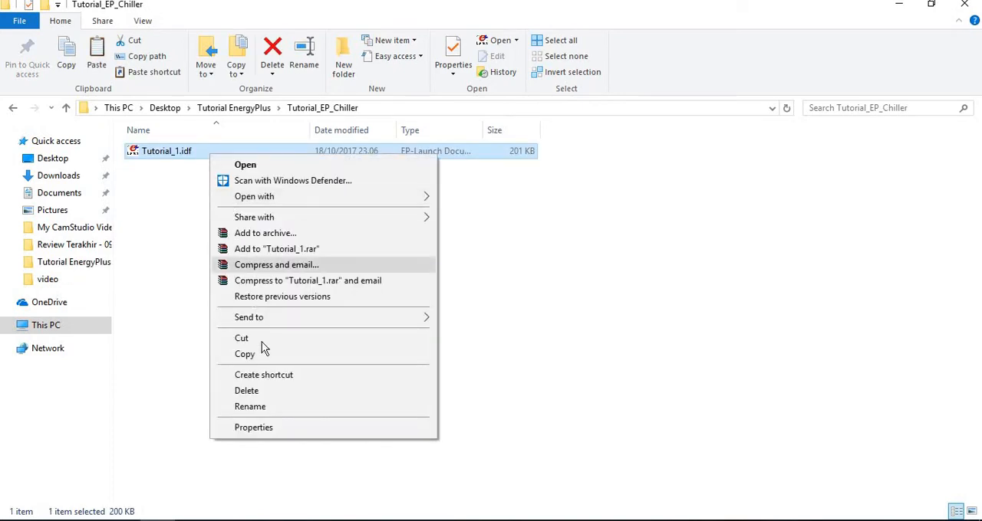
left_click(275, 407)
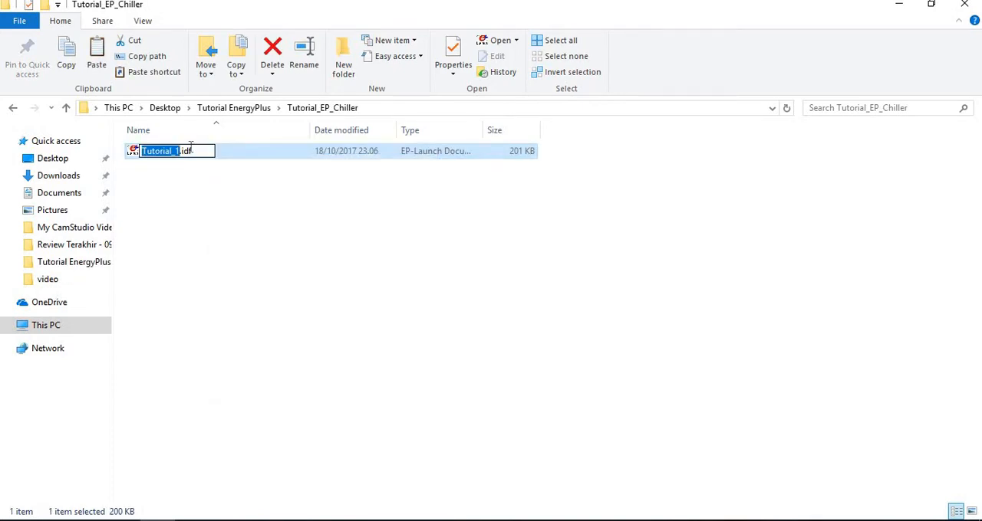
key("Right")
key("BackSpace")
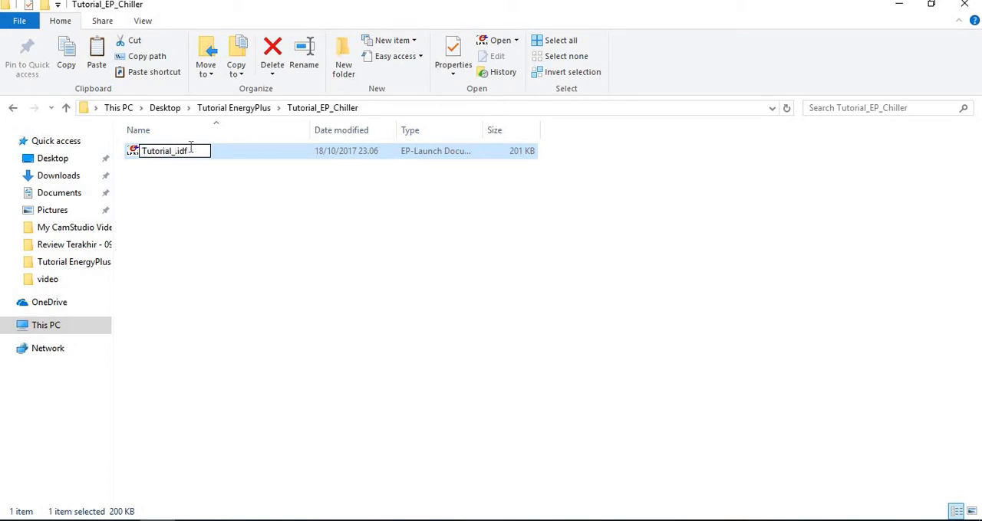
type("Chiller")
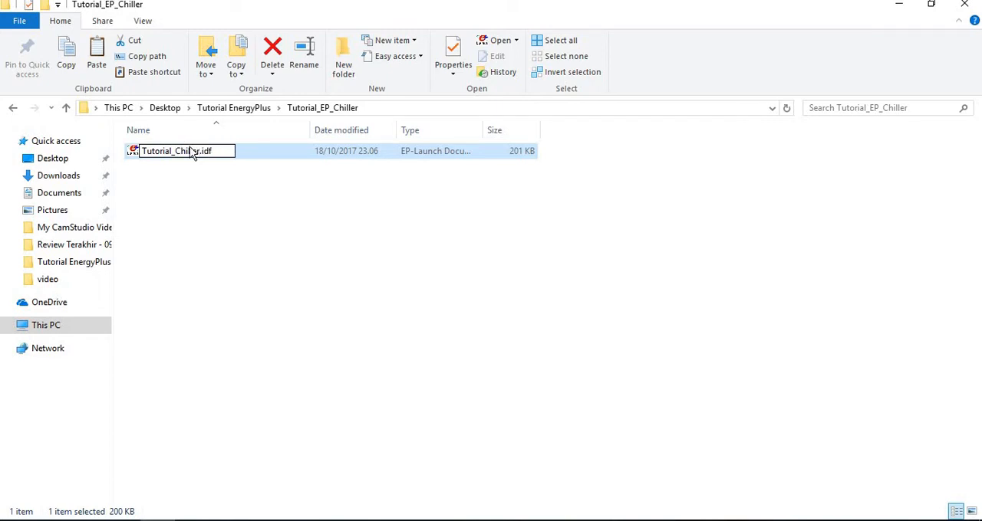
key("Return")
Start EP-Launch (85) from the desktop and load Tutorial_Chiller.idf from the Tutorial_EP_Chiller folder as the input file.
left_click(159, 520)
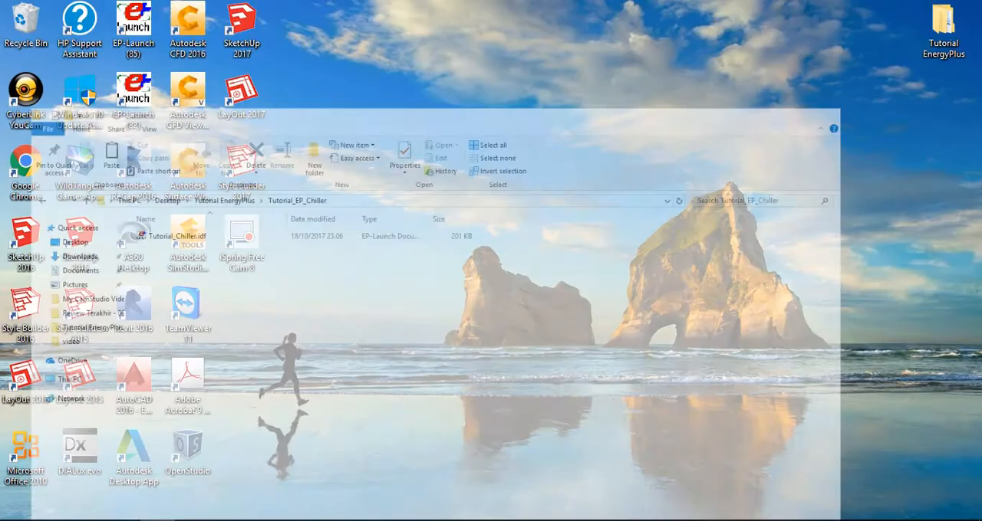
double_click(143, 31)
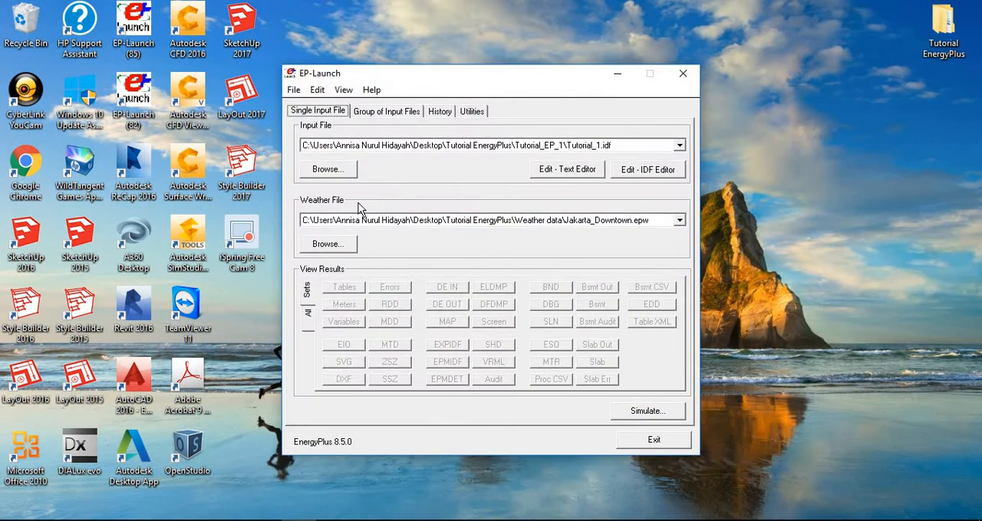
left_click(338, 175)
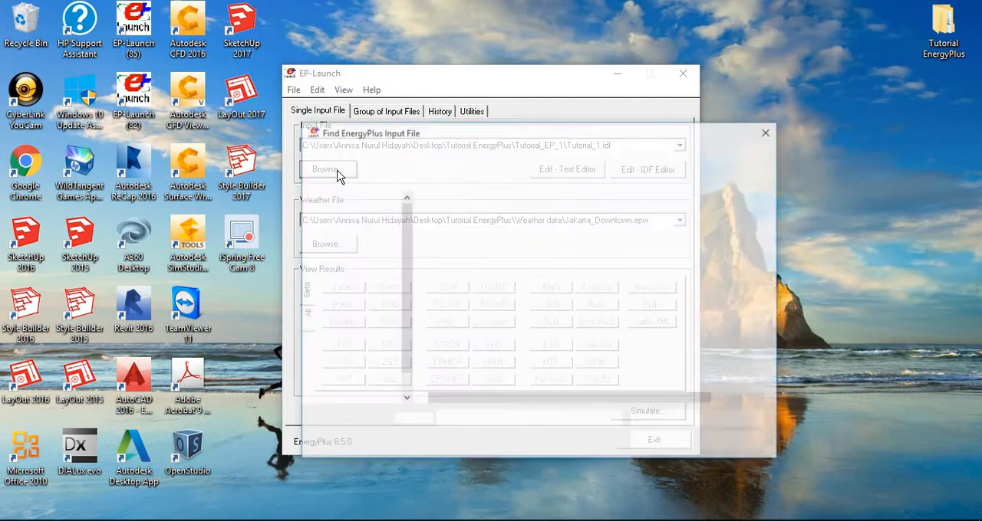
left_click(457, 156)
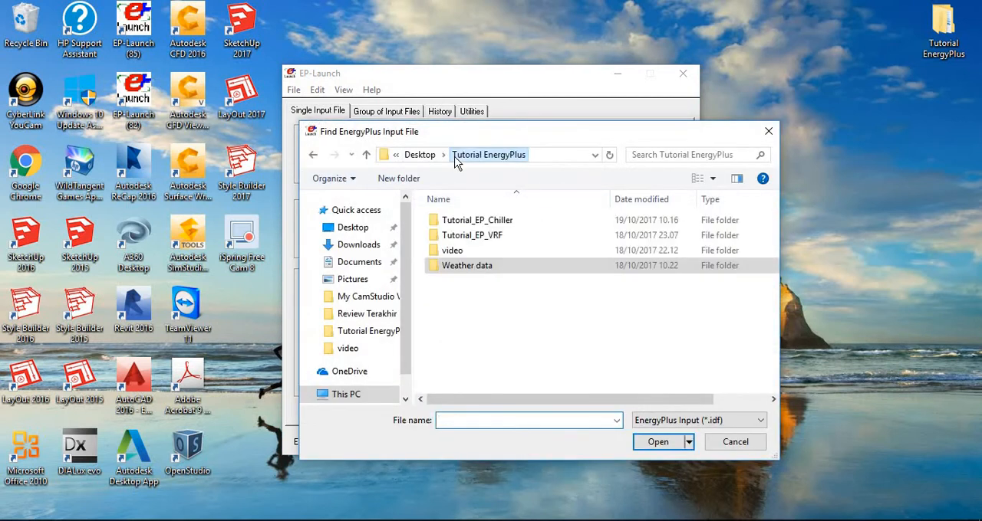
double_click(452, 222)
left_click(455, 225)
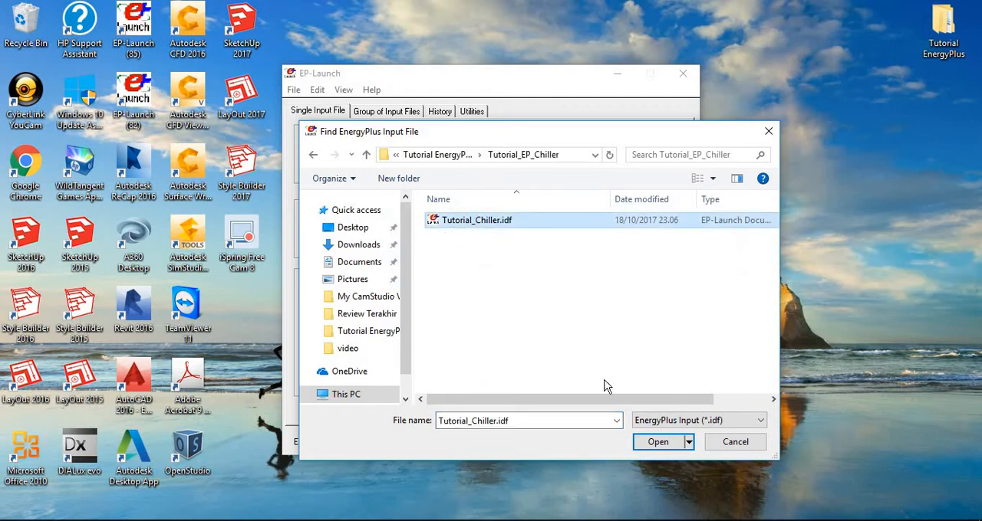
left_click(652, 443)
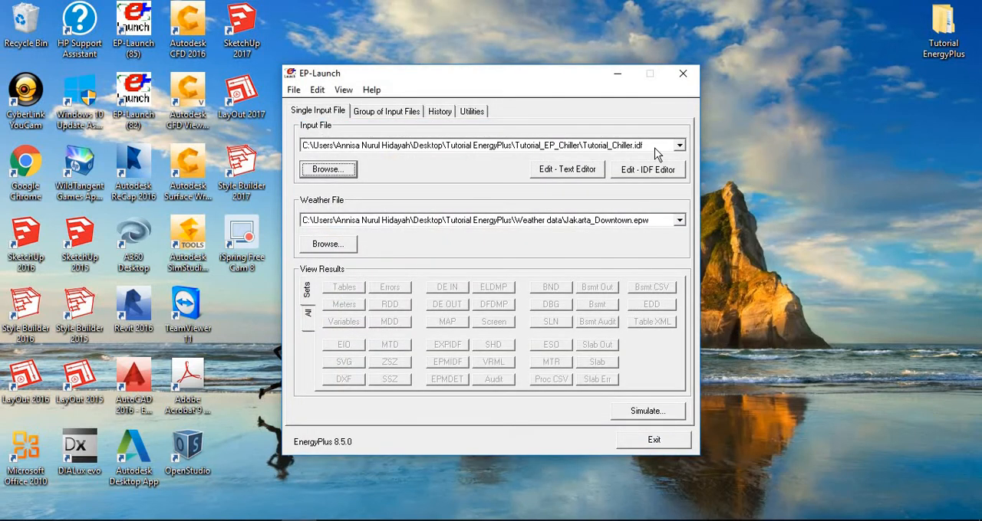
Open the input file in IDF Editor, enlarge its document window downward and maximize the editor.
left_click(647, 170)
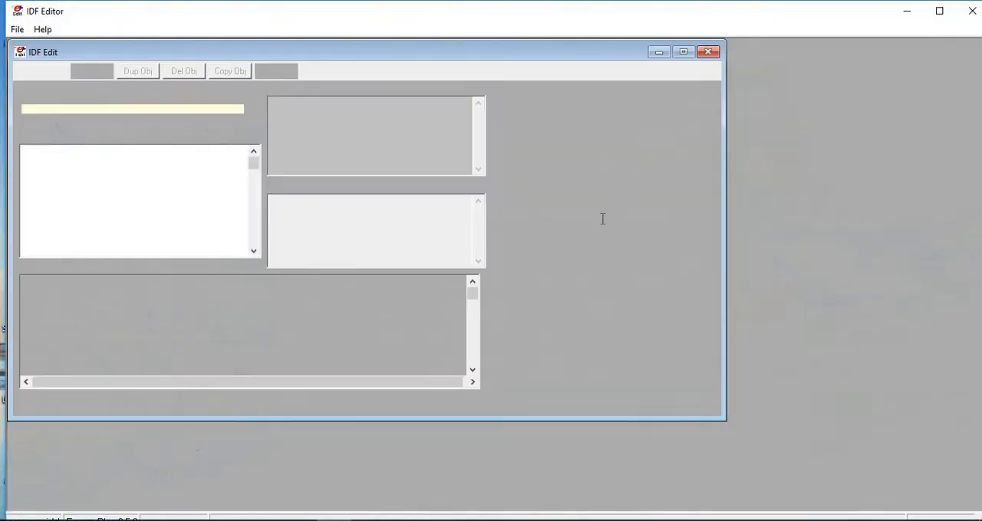
left_click(97, 132)
scroll(130, 184, "down", 6)
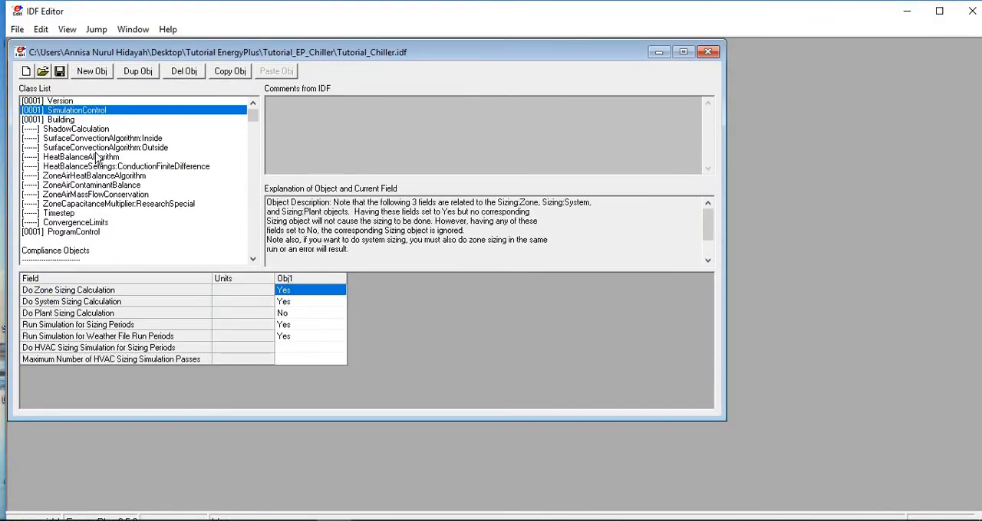
left_click_drag(311, 421, 301, 508)
left_click(939, 11)
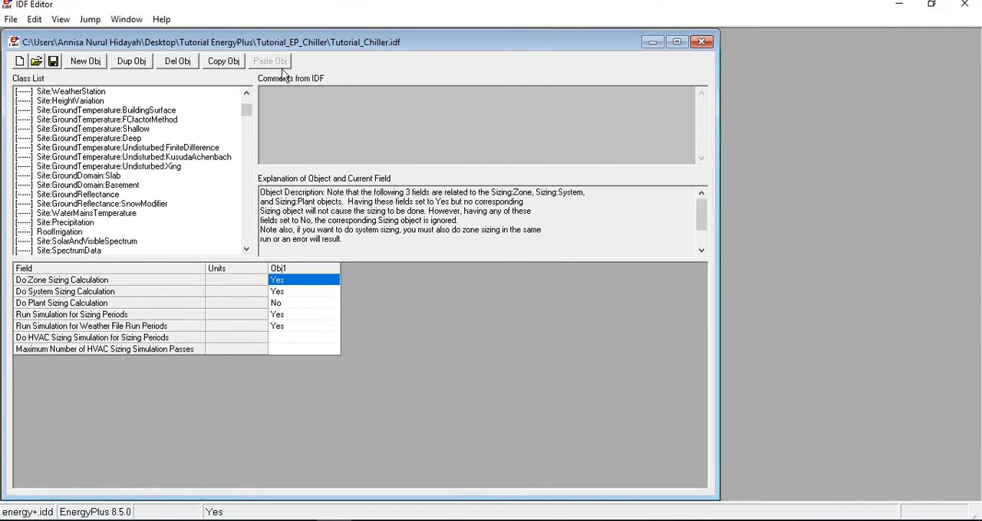
Delete all three HVACTemplate:Zone:VRF objects from the HVAC Templates group.
left_click_drag(242, 111, 244, 145)
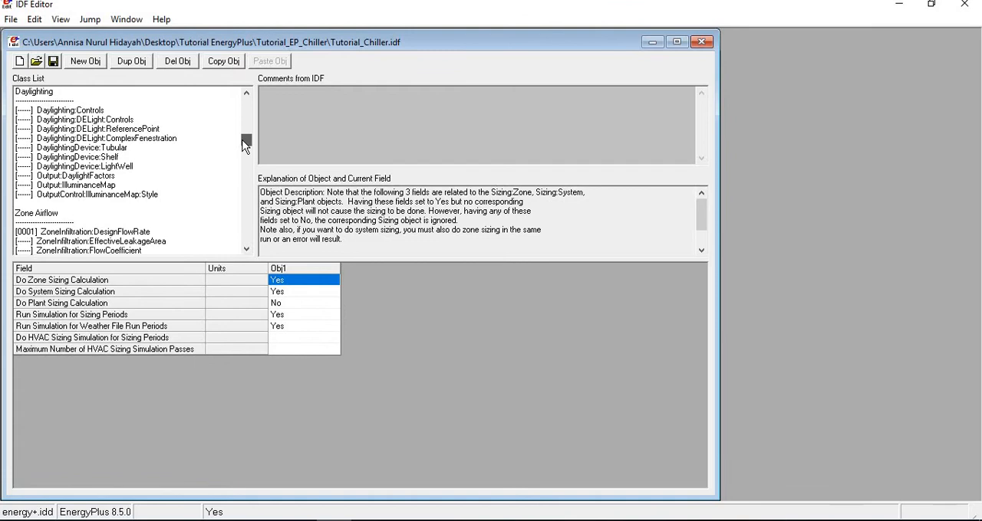
scroll(219, 166, "down", 20)
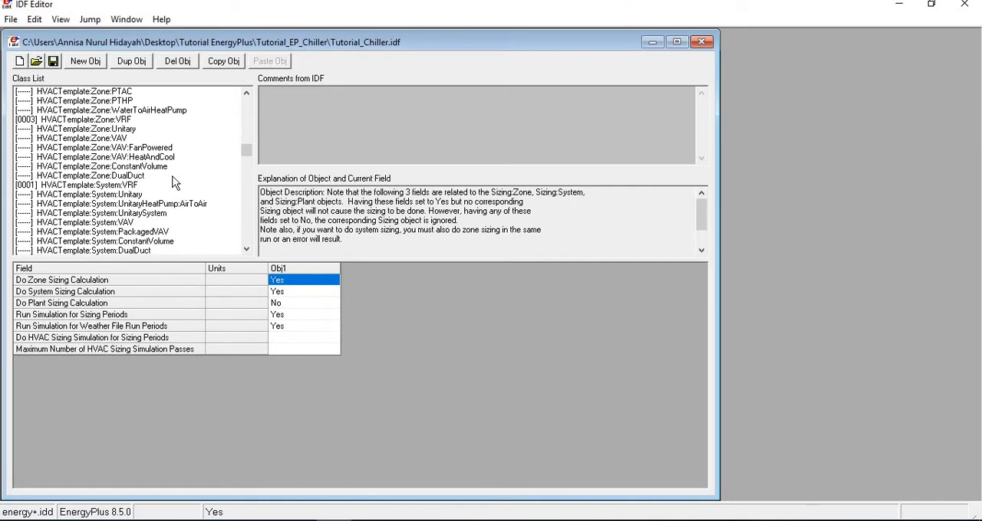
scroll(165, 187, "up", 2)
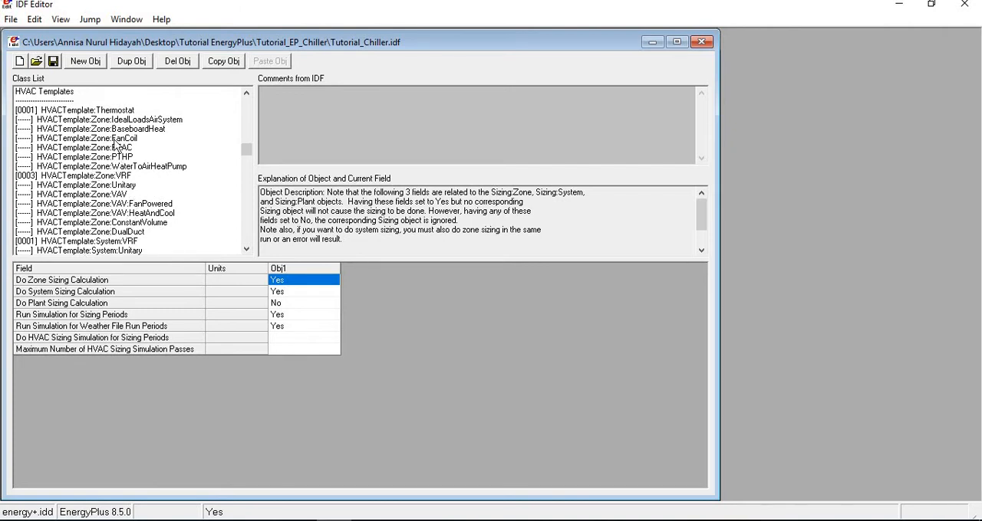
left_click(117, 178)
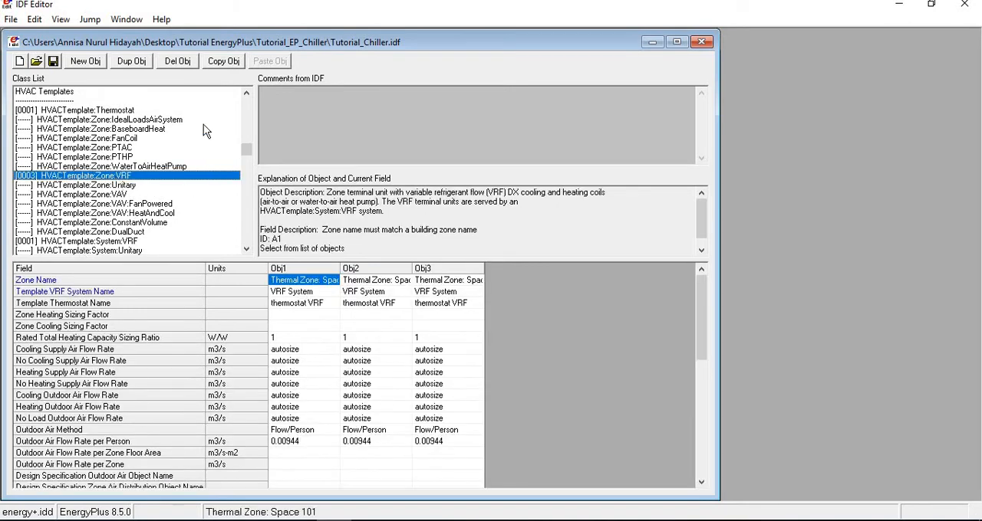
left_click(180, 62)
left_click(180, 63)
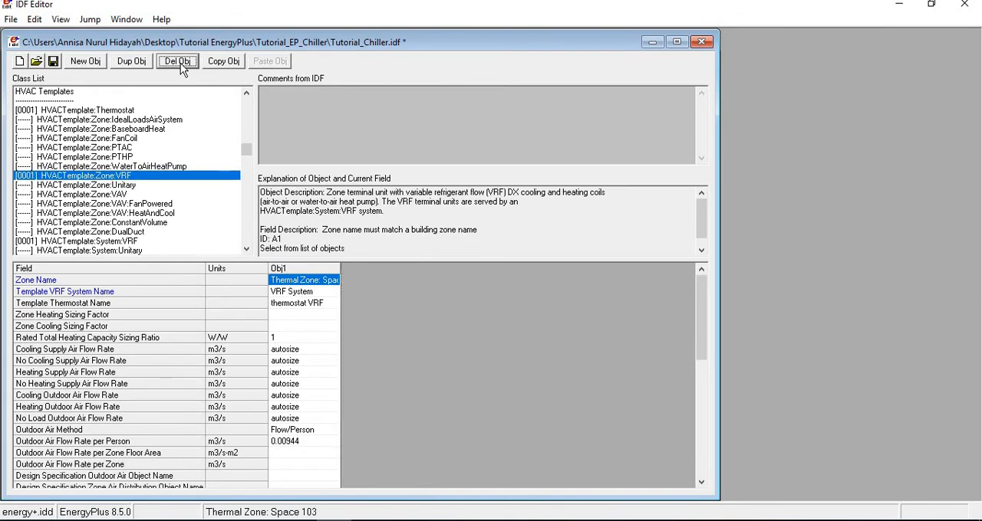
left_click(179, 62)
Delete the HVACTemplate:System:VRF object and display the HVACTemplate:Thermostat object.
left_click(127, 242)
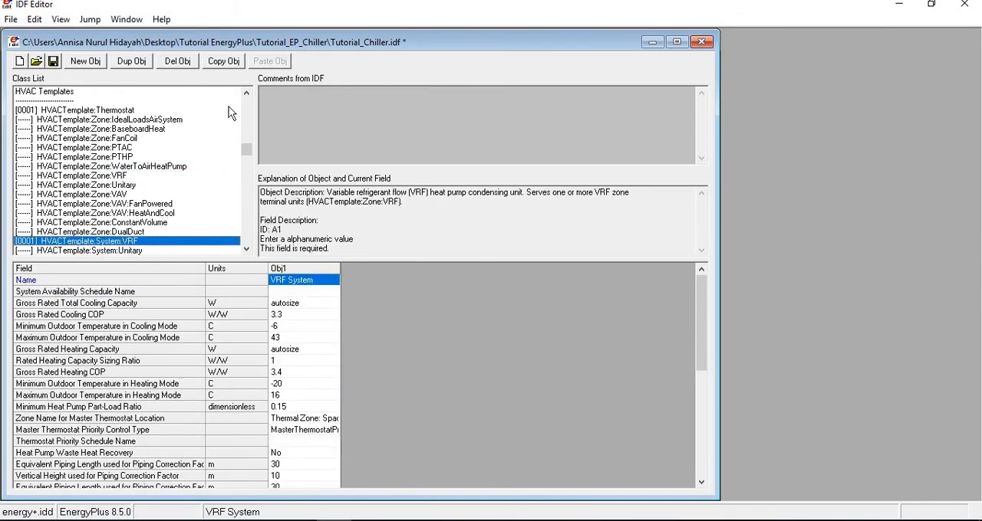
left_click(177, 62)
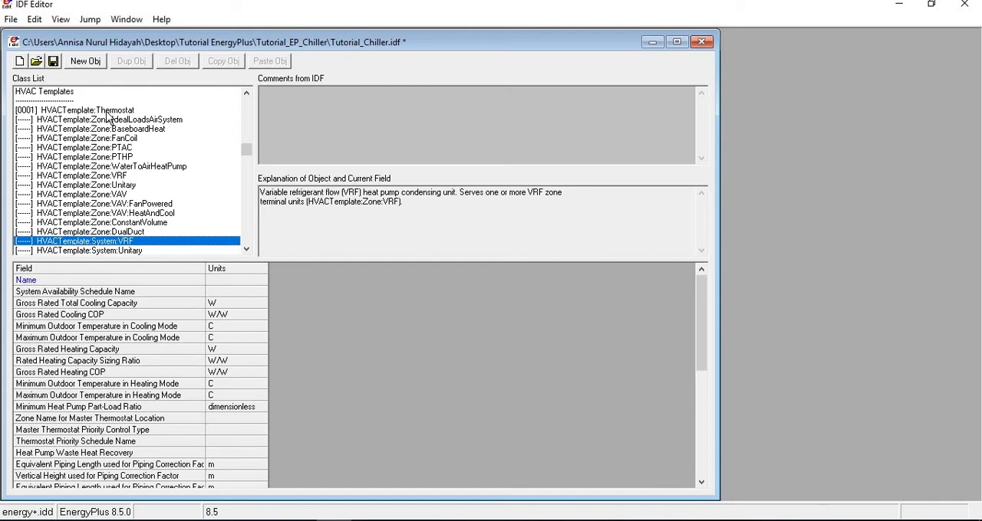
left_click(109, 112)
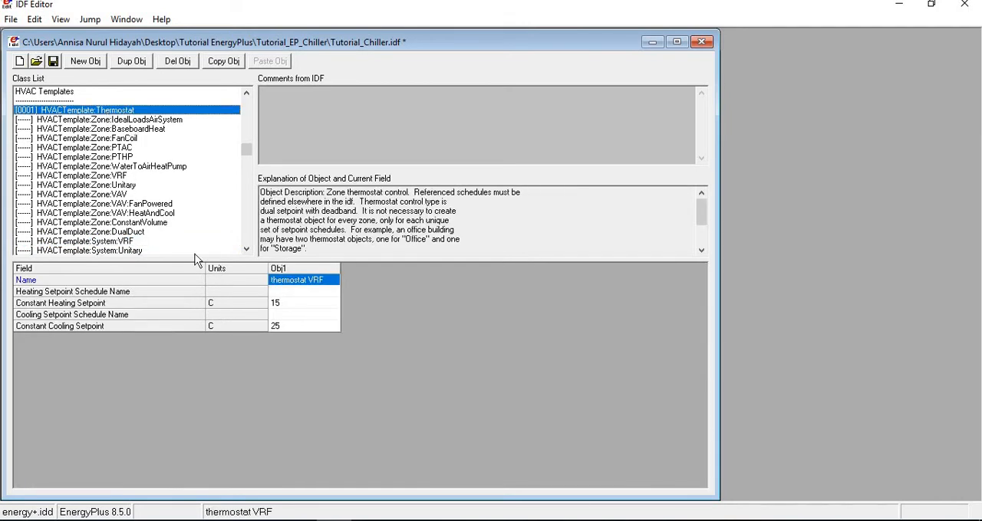
Switch to EP-Launch, open the EnergyPlus Input/Output Reference and go to the Group – HVAC Templates section.
left_click(300, 461)
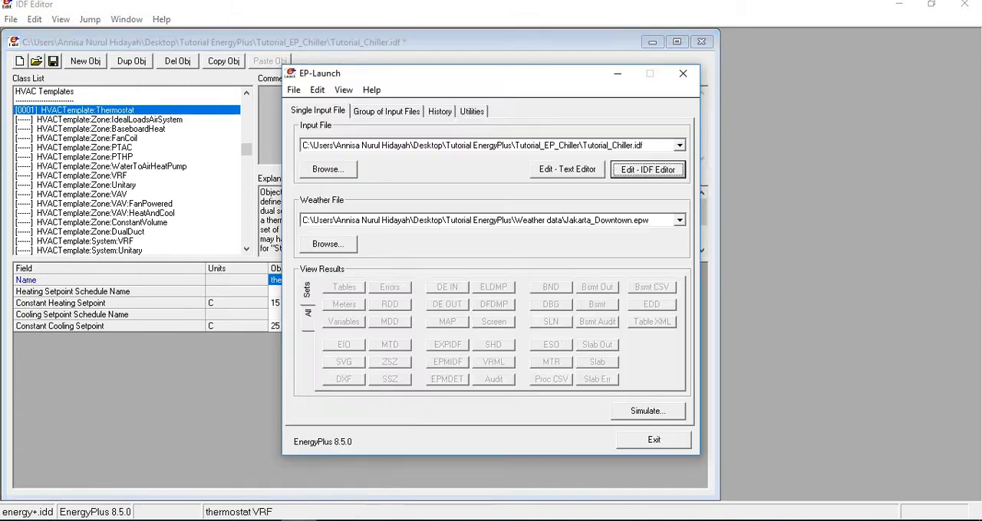
left_click(373, 90)
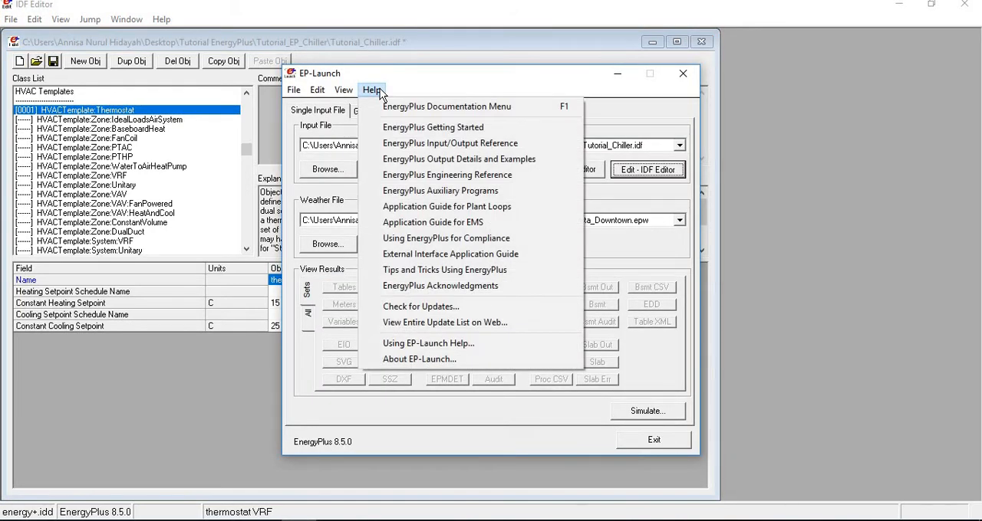
left_click(414, 143)
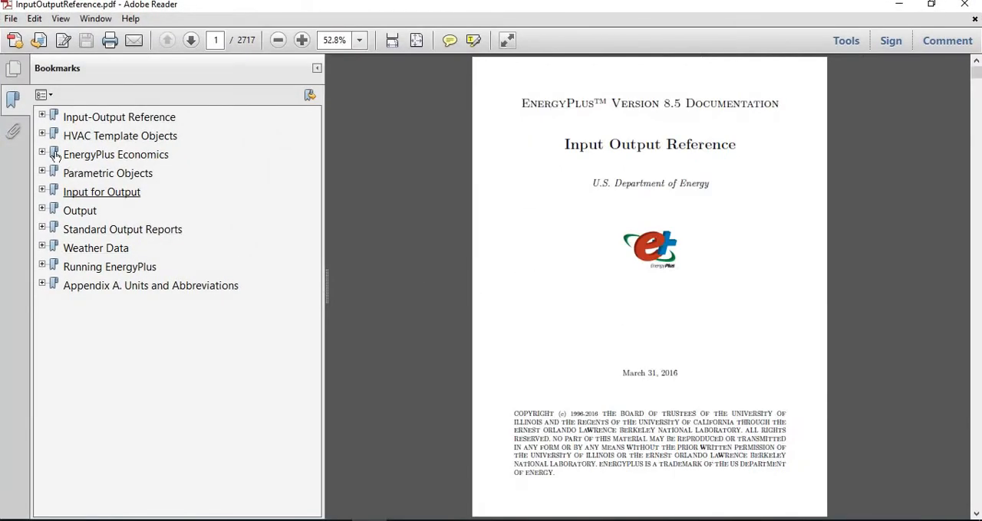
left_click(42, 135)
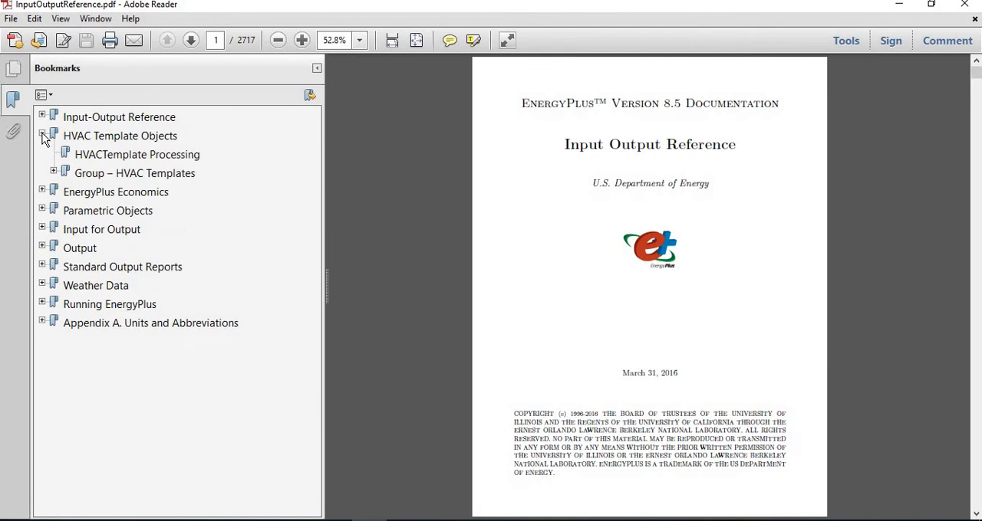
left_click(127, 175)
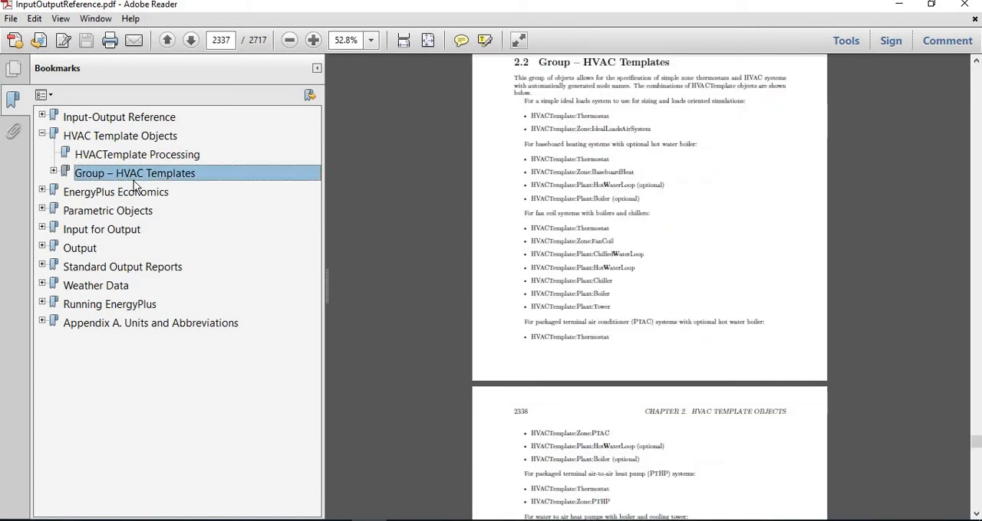
Review the HVACTemplate objects listed for fan coil systems with boilers and chillers against the class list in IDF Editor.
scroll(649, 310, "down", 2)
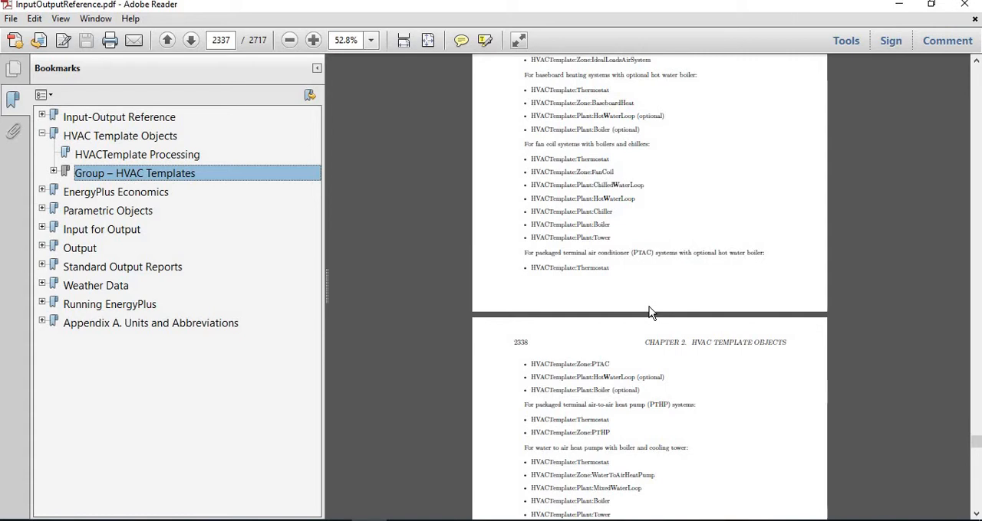
scroll(649, 310, "up", 1)
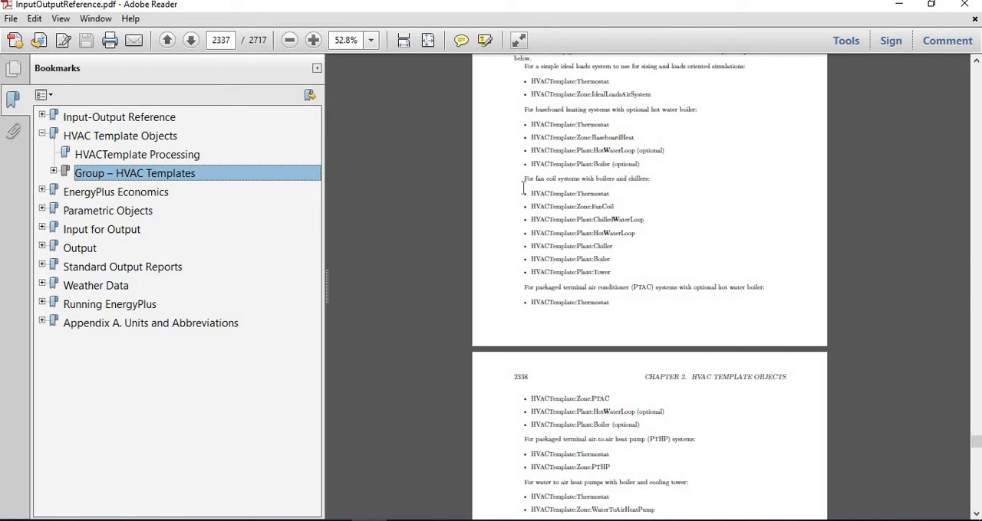
left_click_drag(523, 180, 622, 267)
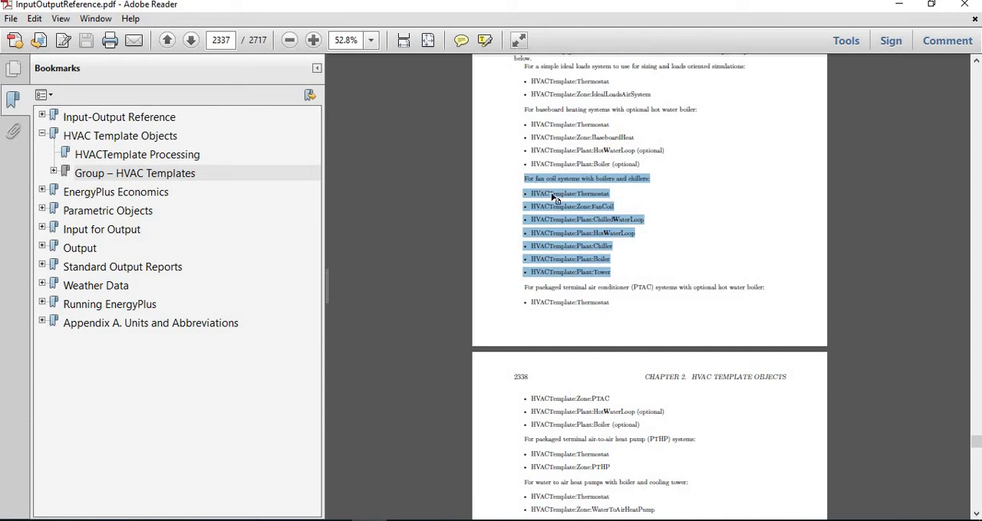
left_click(724, 241)
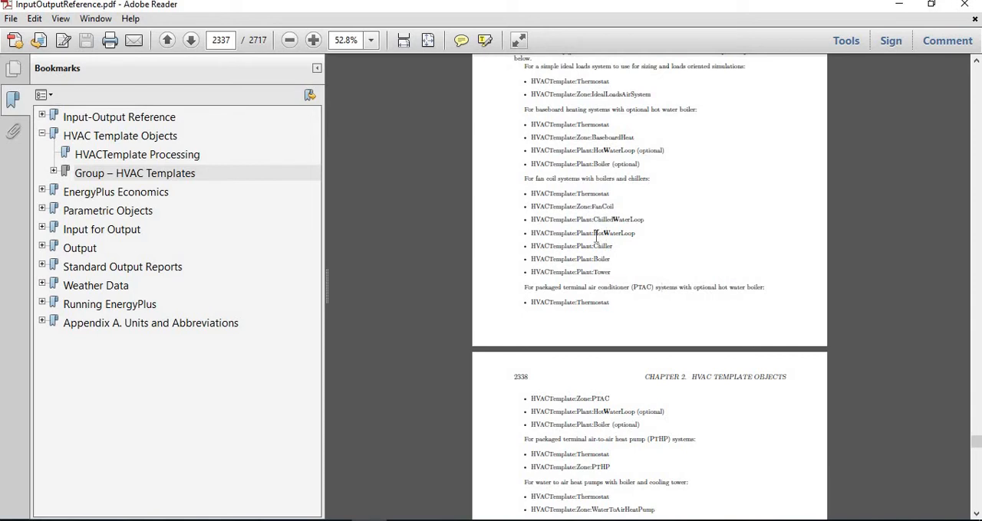
left_click_drag(596, 238, 632, 242)
left_click(633, 264)
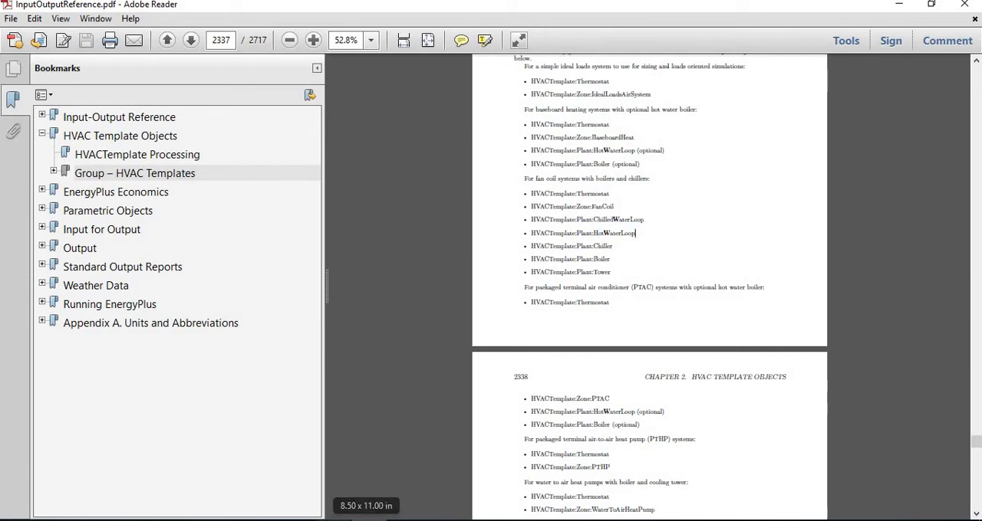
left_click(335, 520)
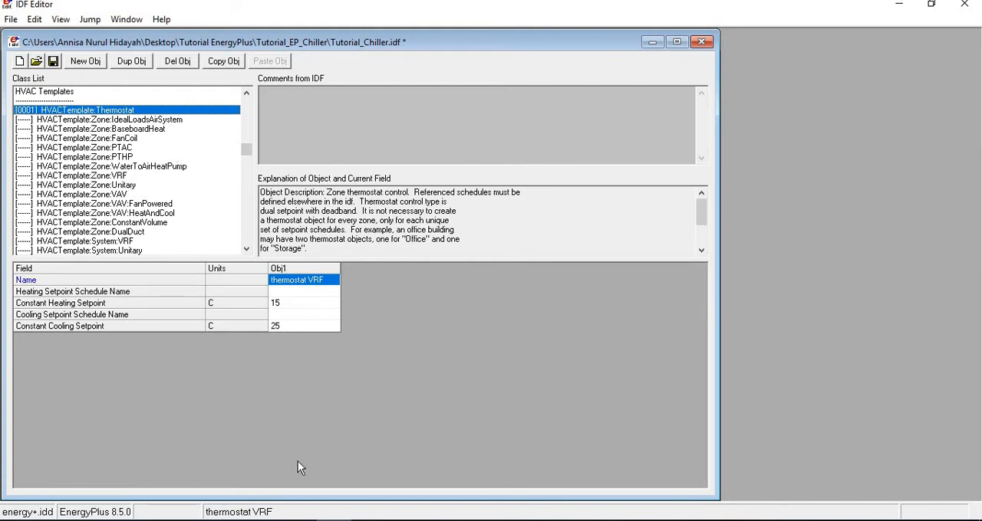
left_click(346, 519)
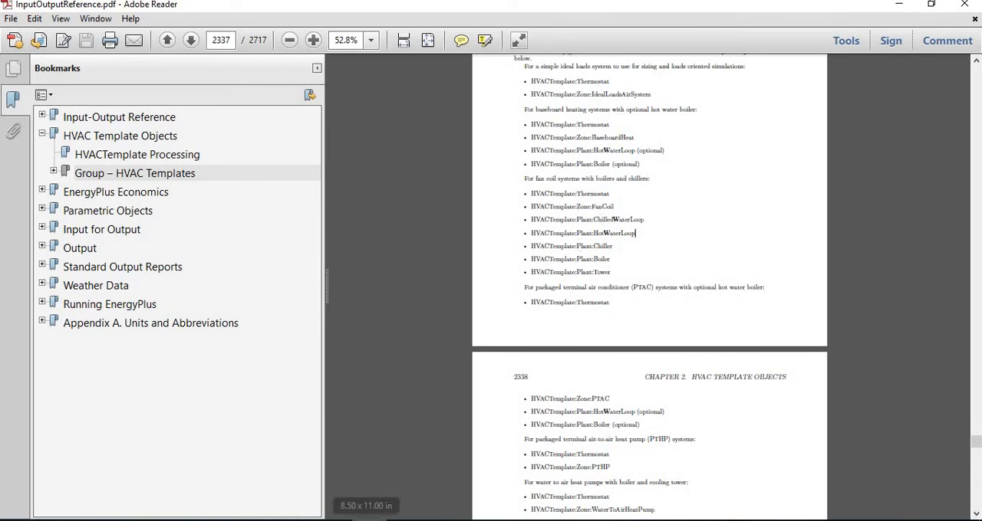
Switch to IDF Editor and add an HVACTemplate:Zone:FanCoil object for Thermal Zone: Space 101 using the thermostat VRF template.
left_click(368, 519)
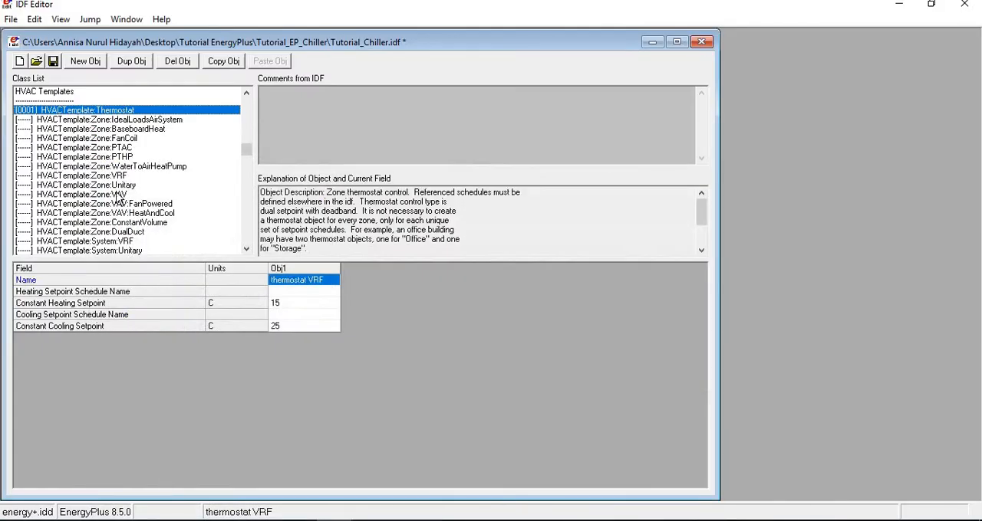
left_click(112, 140)
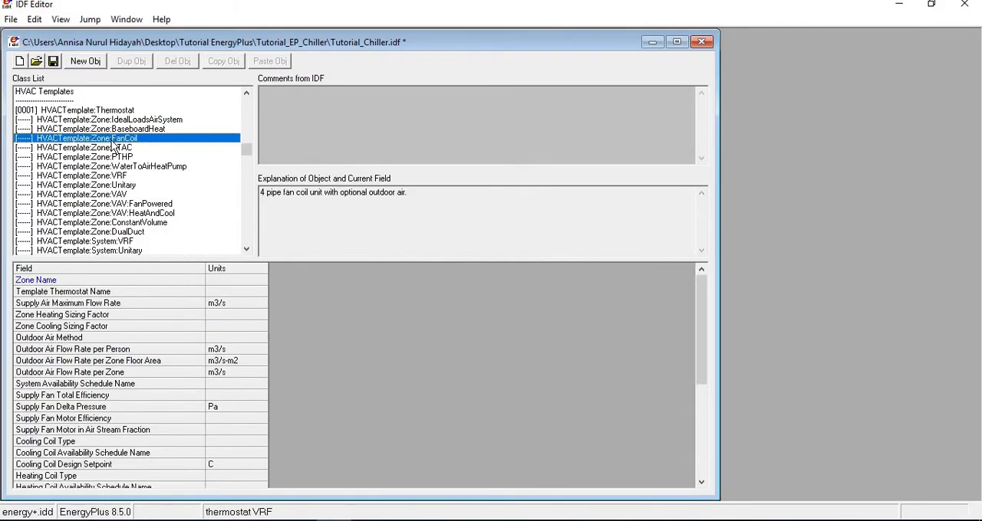
left_click(77, 65)
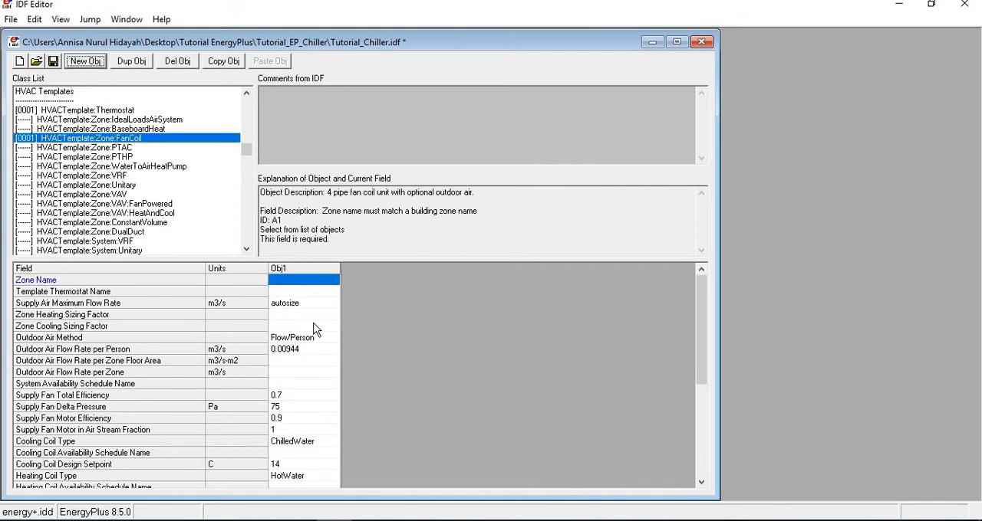
left_click(325, 284)
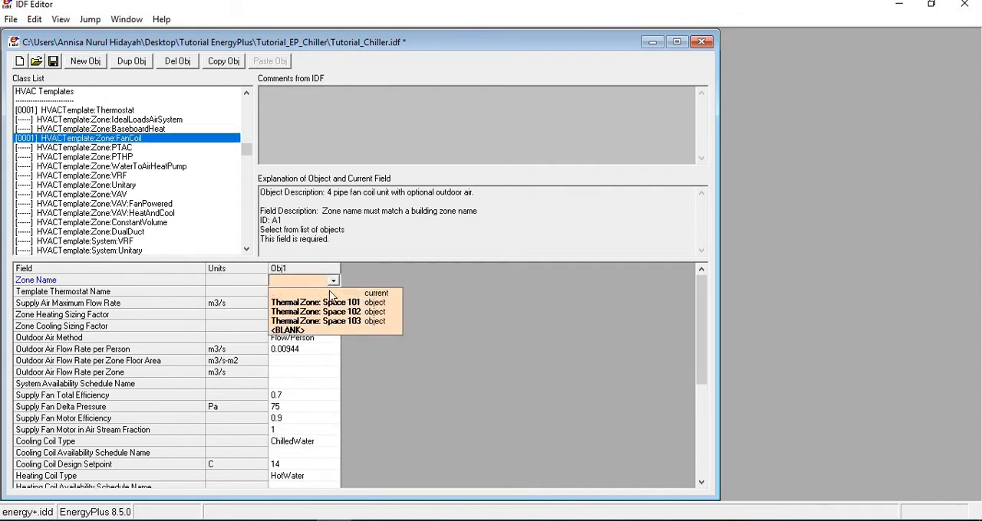
left_click(336, 305)
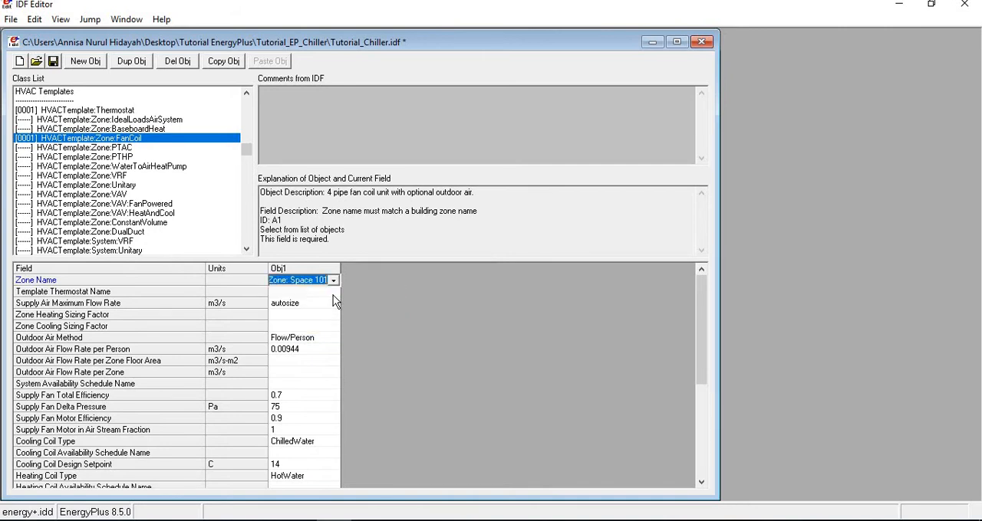
left_click(331, 293)
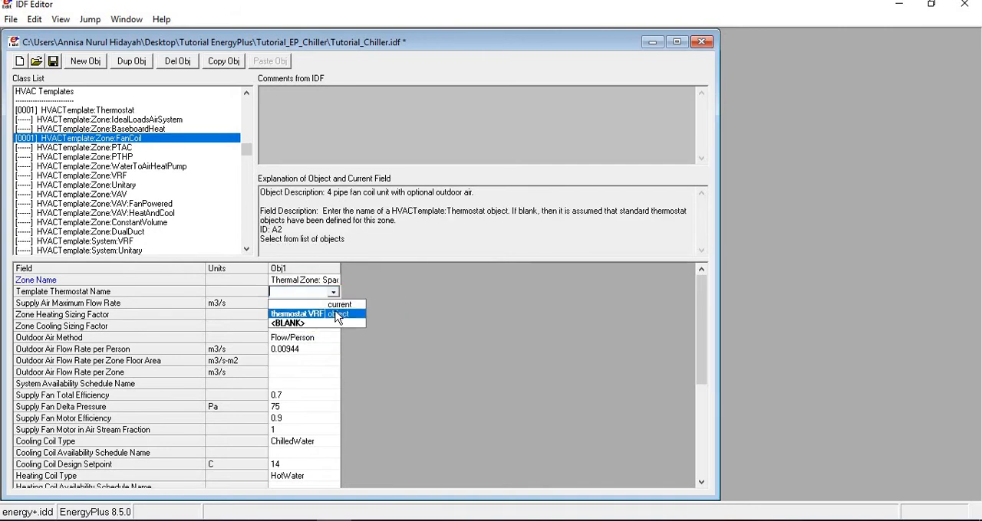
left_click(306, 313)
left_click(318, 317)
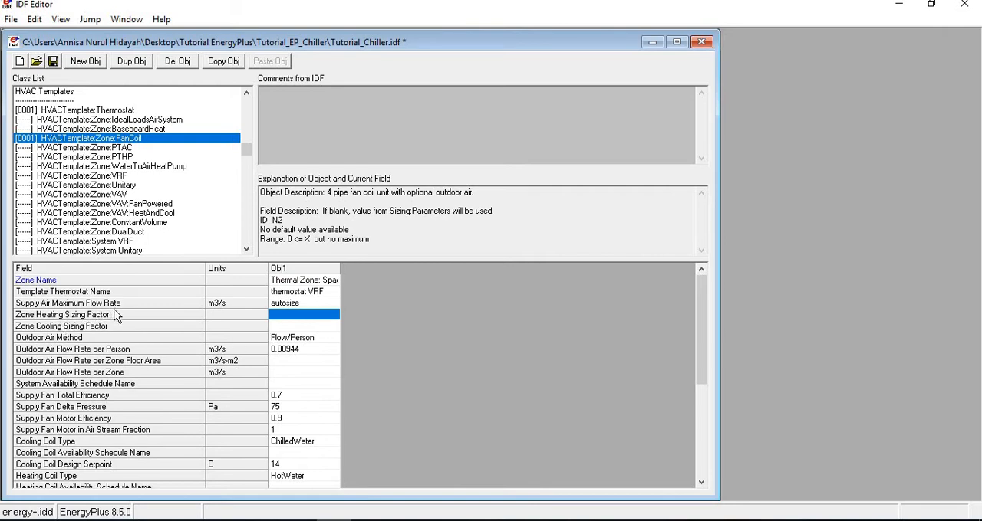
Examine the fan coil object's supply air flow rate, zone sizing factors, and outdoor air method choices and description.
left_click(305, 303)
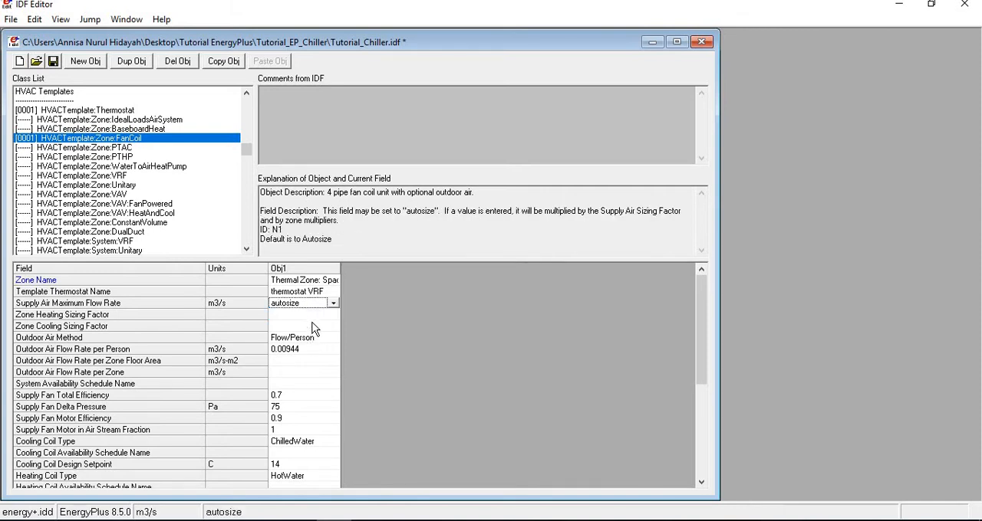
left_click(281, 315)
key("Up")
left_click(335, 340)
left_click(334, 339)
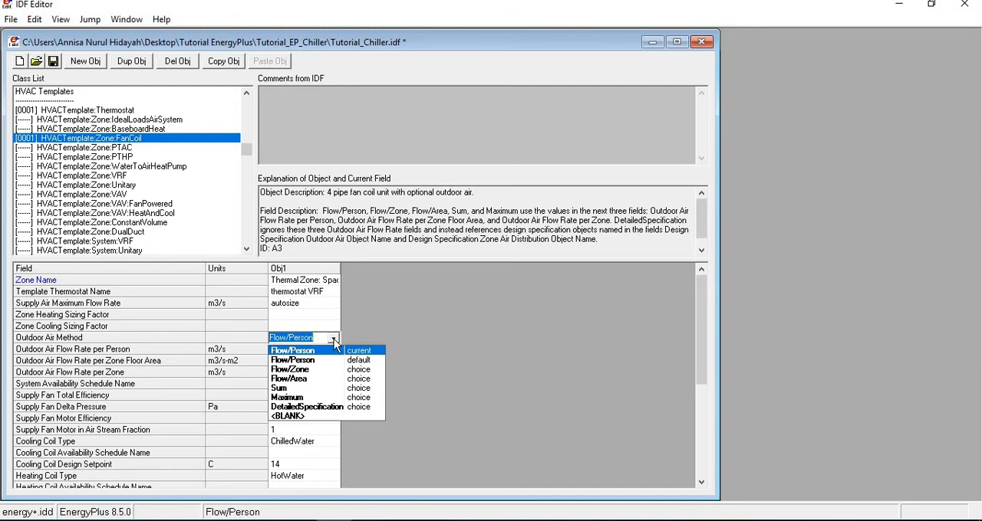
left_click(333, 340)
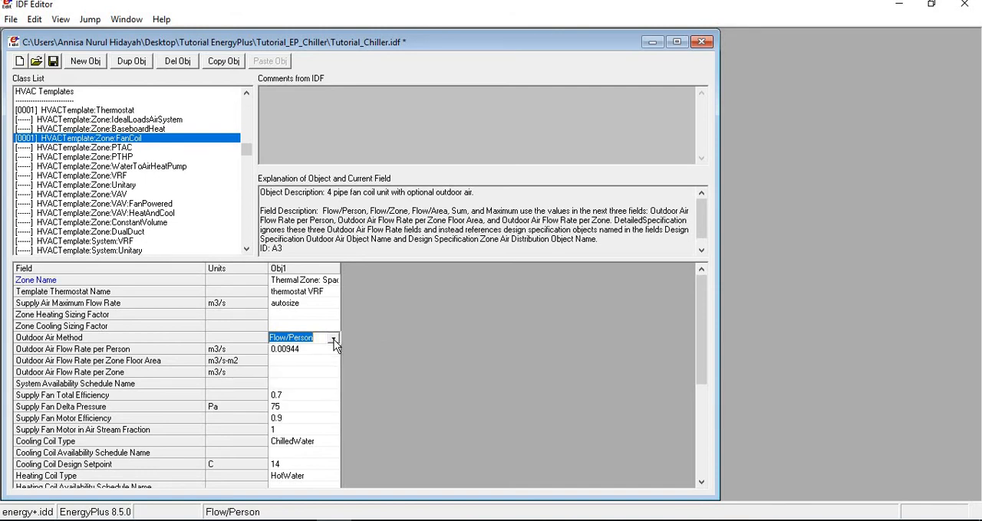
left_click(619, 241)
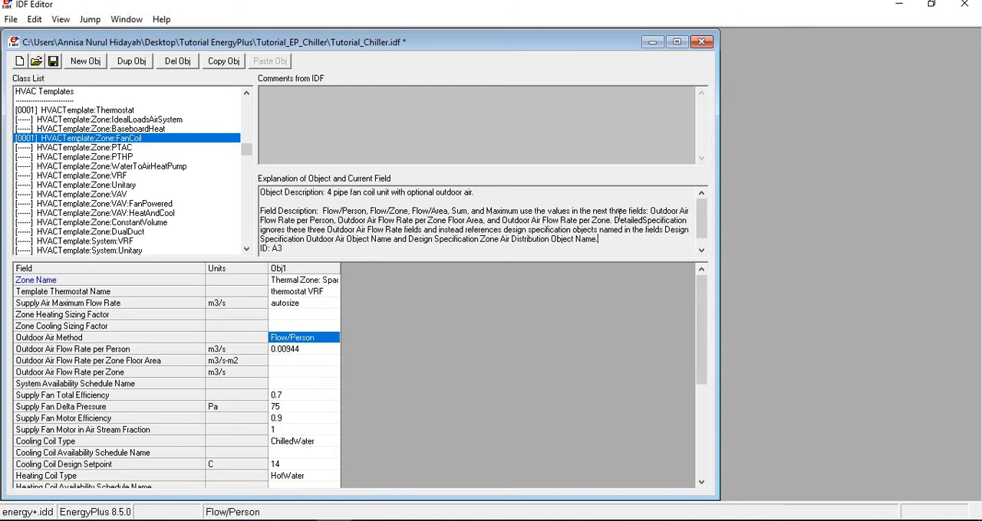
scroll(424, 235, "down", 1)
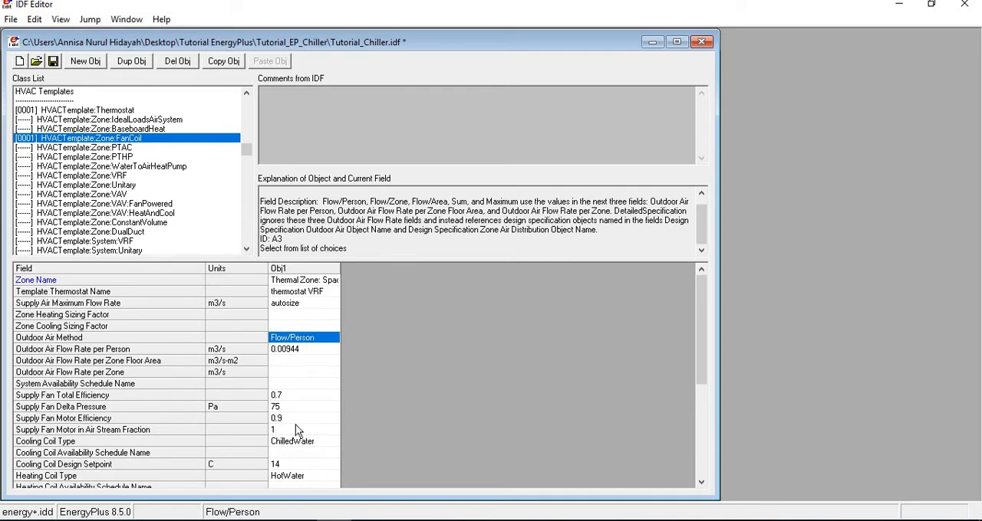
Inspect the fan coil object's system availability schedule, supply fan efficiency, and cooling coil schedule and design setpoint fields.
left_click(304, 384)
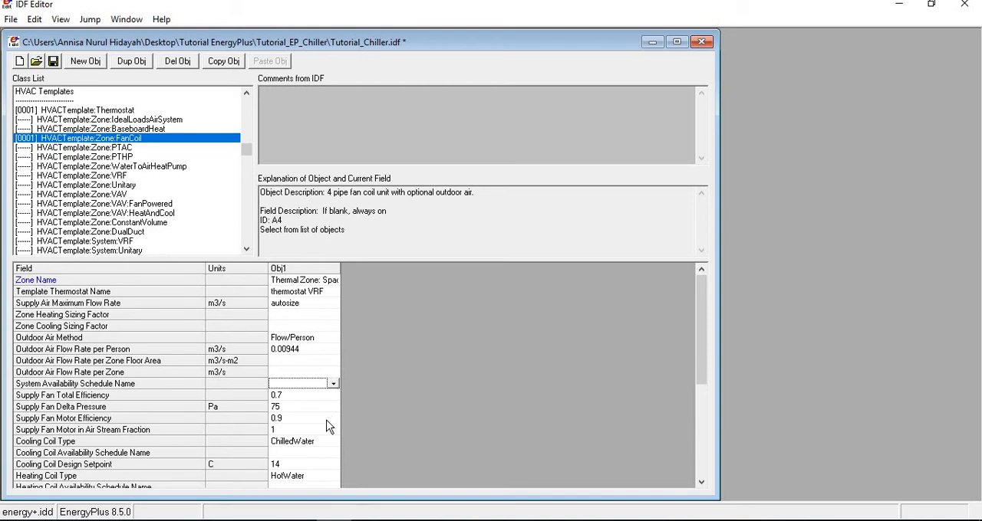
left_click(278, 397)
scroll(193, 418, "down", 5)
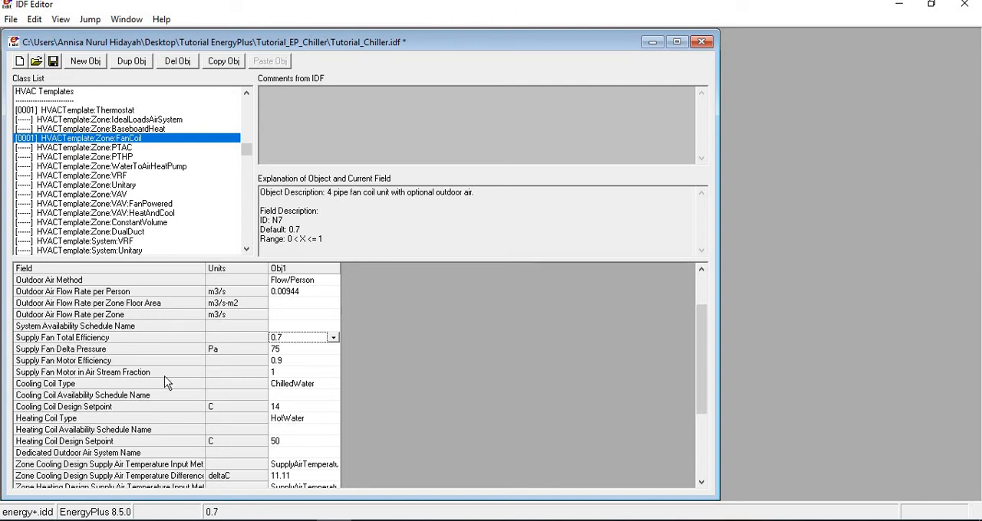
scroll(167, 383, "down", 1)
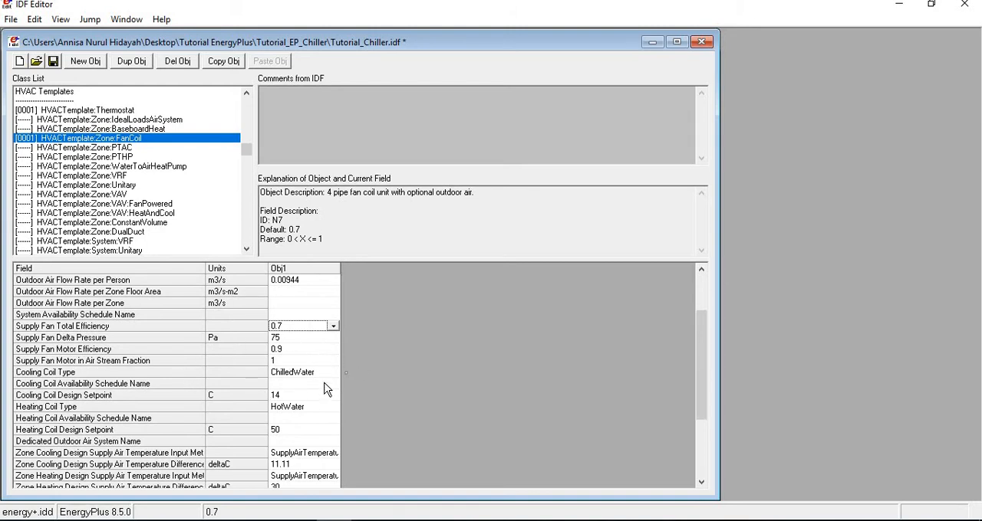
scroll(326, 388, "down", 1)
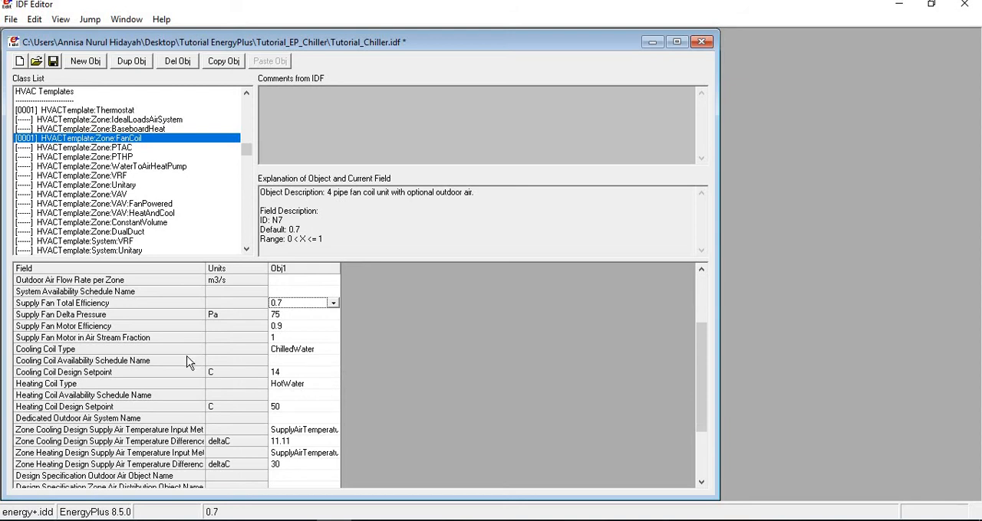
left_click(326, 361)
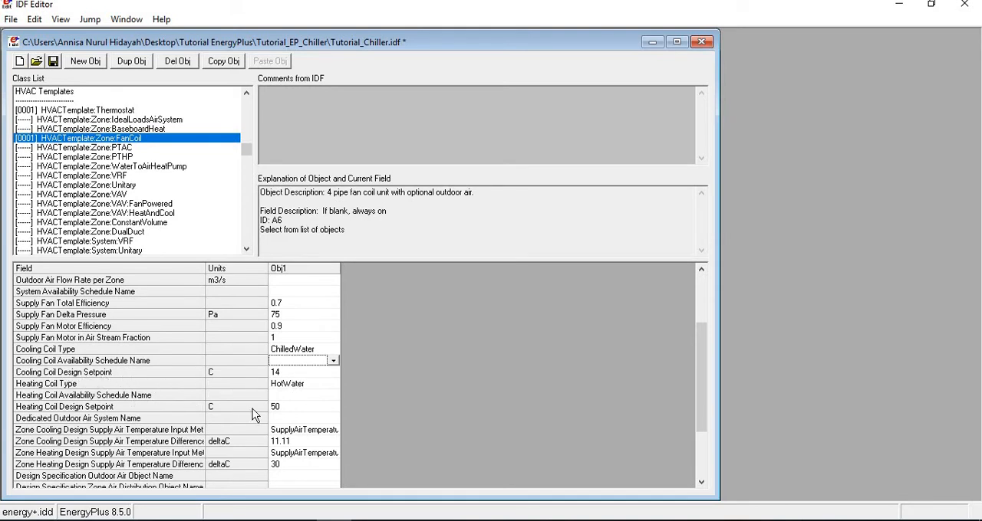
left_click(298, 374)
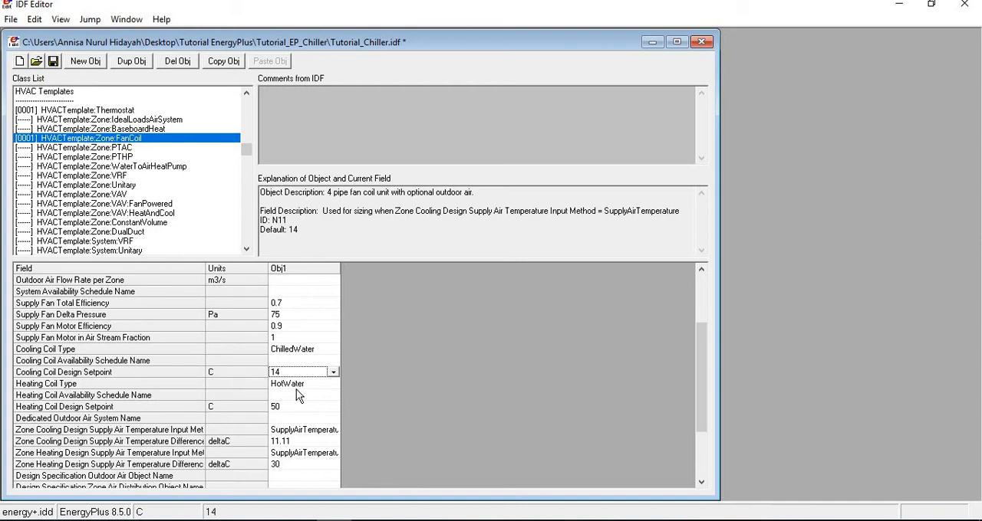
scroll(299, 395, "down", 2)
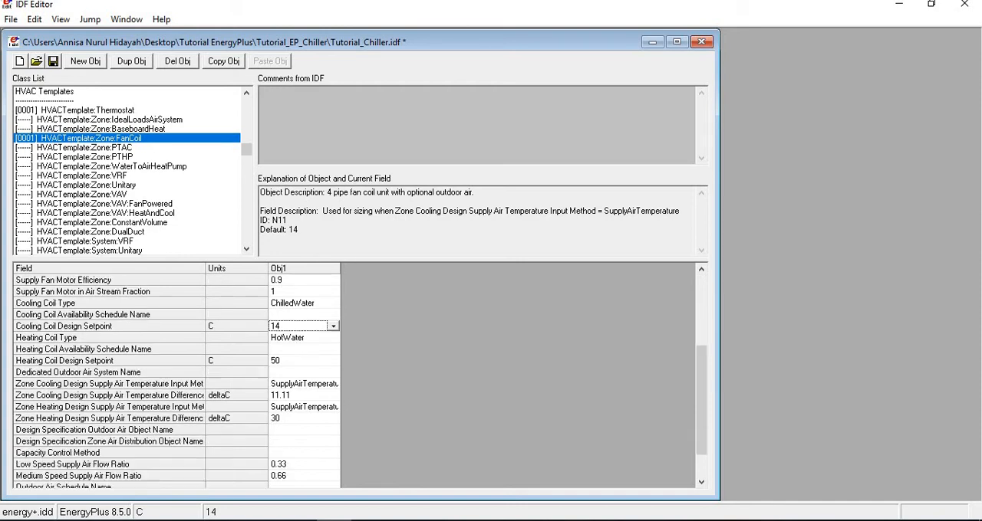
left_click(297, 337)
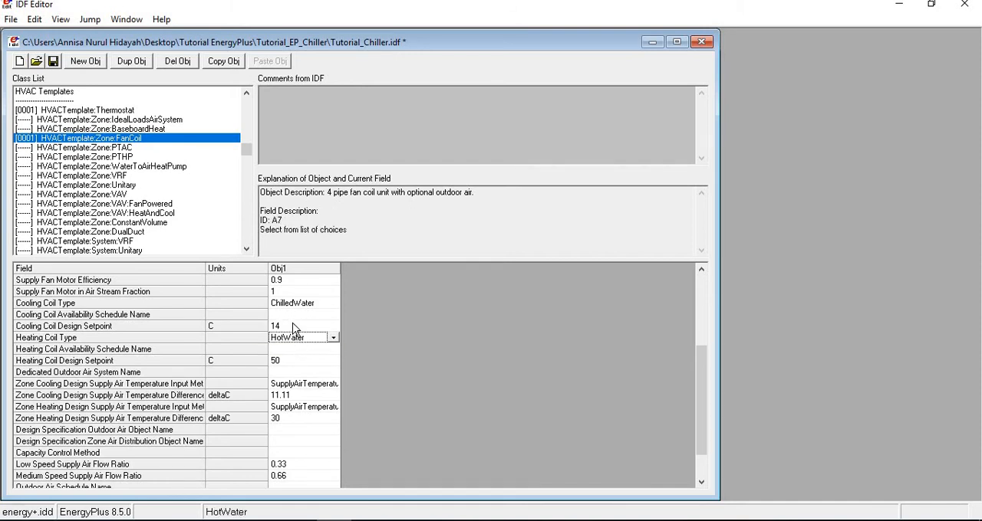
left_click(292, 323)
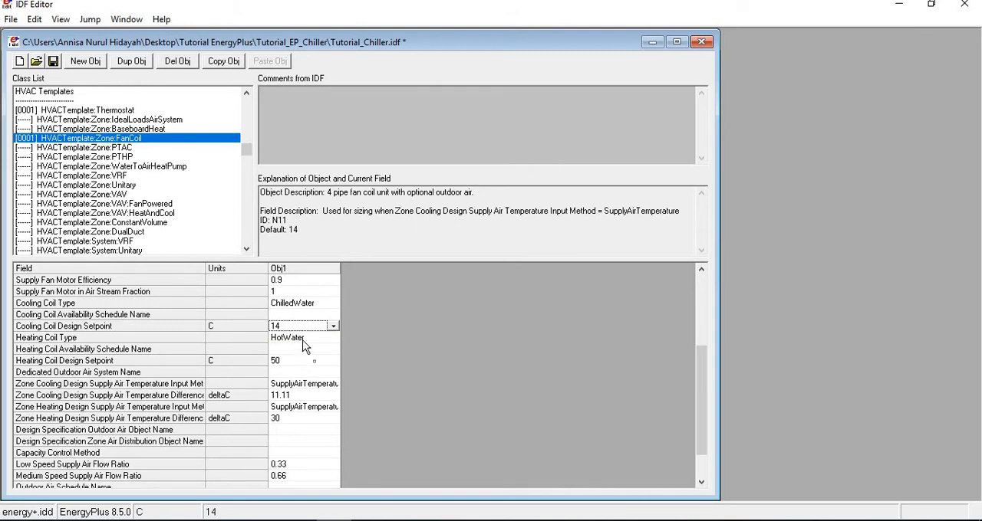
Check the fan coil object's heating coil, supply air temperature difference, air flow ratio and baseboard heating fields.
left_click(303, 341)
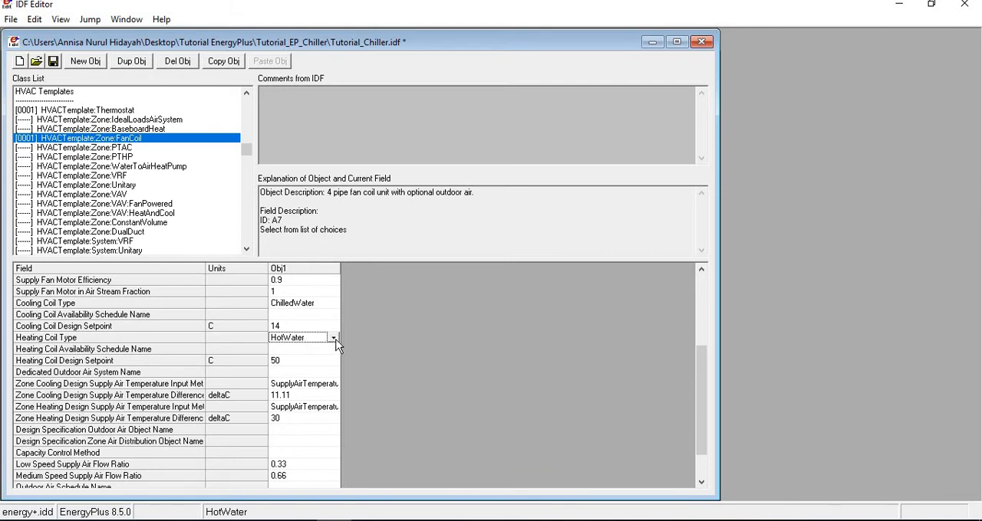
left_click(334, 339)
left_click(305, 351)
left_click(304, 351)
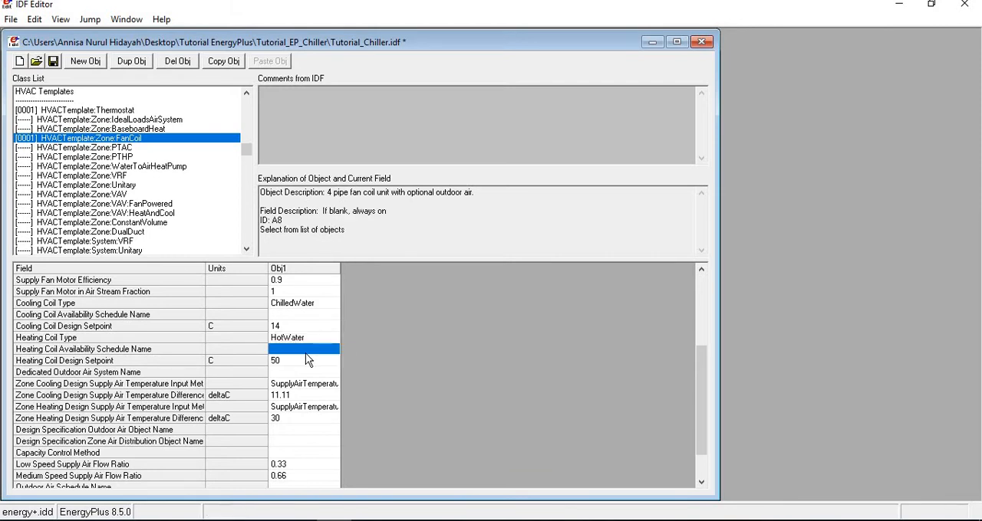
scroll(308, 368, "down", 2)
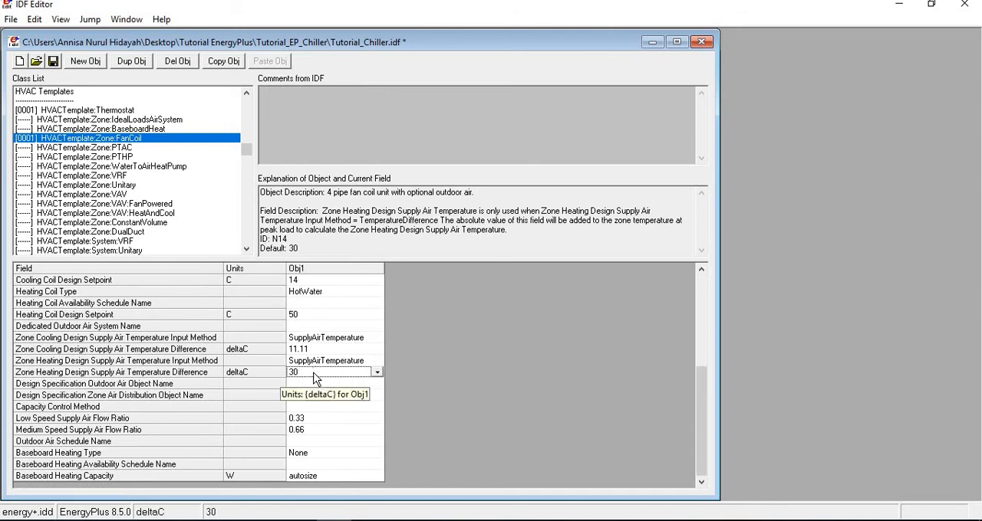
left_click(312, 421)
left_click(308, 429)
left_click(304, 452)
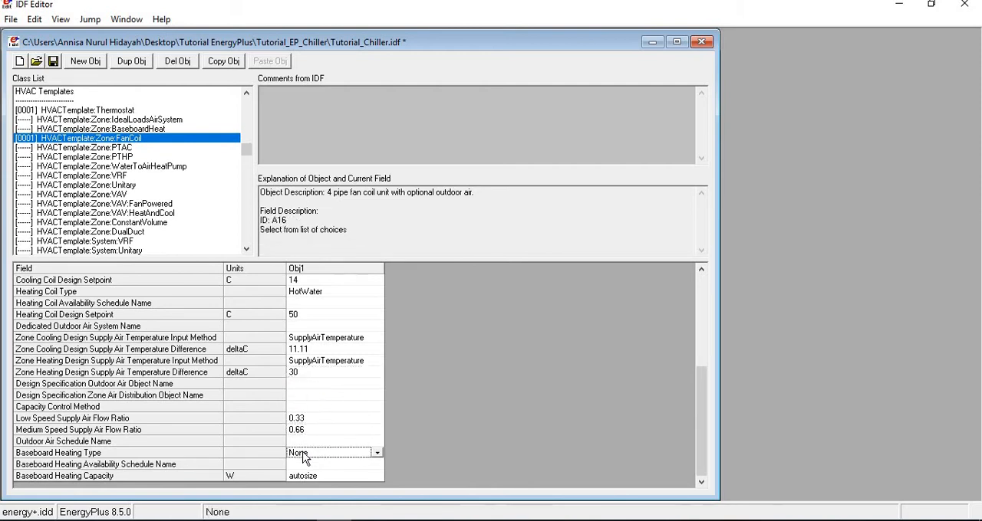
left_click(313, 430)
scroll(318, 436, "up", 4)
scroll(320, 441, "up", 1)
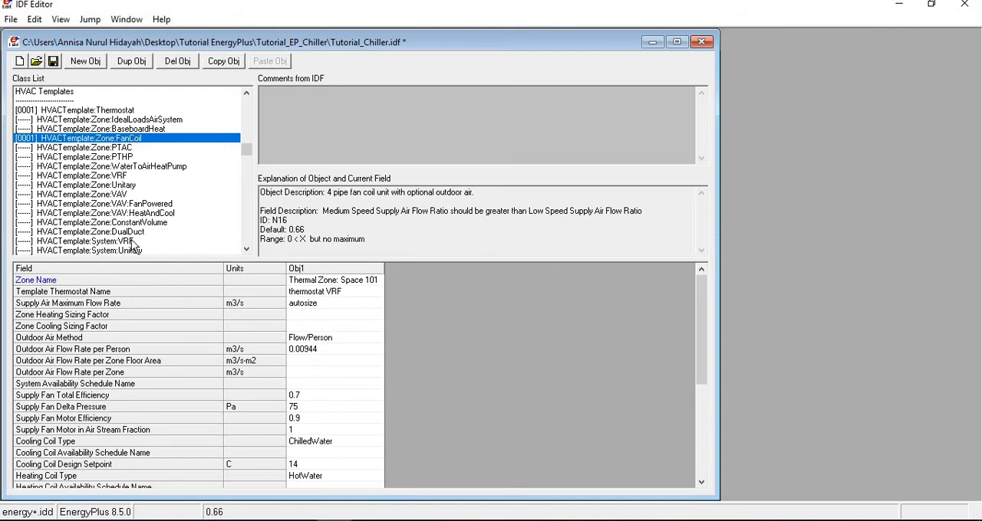
Recheck the required fan coil system objects in the Input Output Reference and return to IDF Editor.
left_click(369, 520)
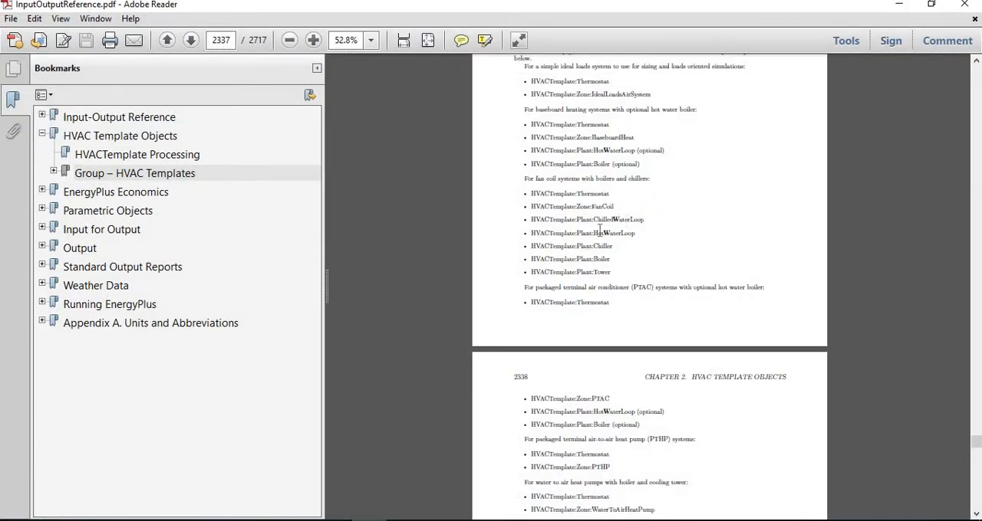
left_click(369, 520)
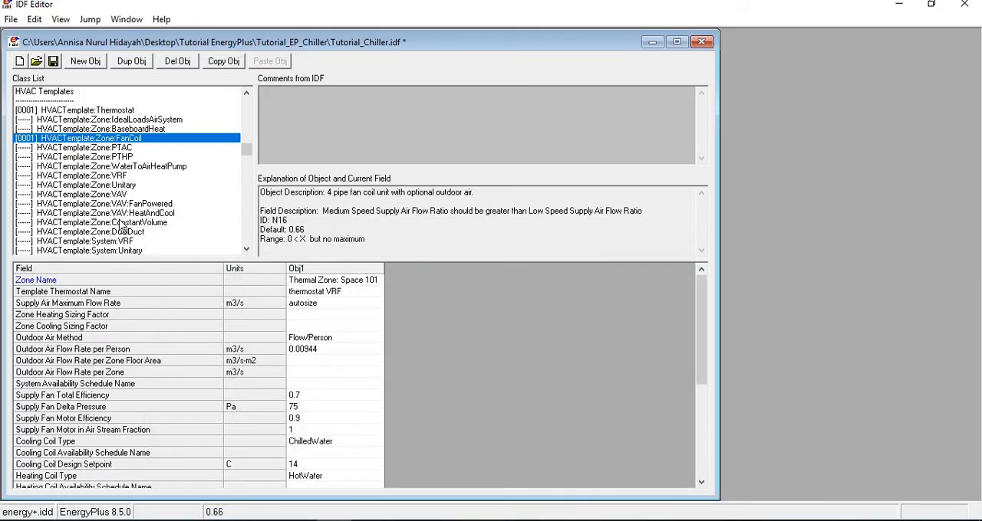
Add an HVACTemplate:Plant:ChilledWaterLoop object and name it "Chilled Water Loop".
scroll(158, 193, "down", 3)
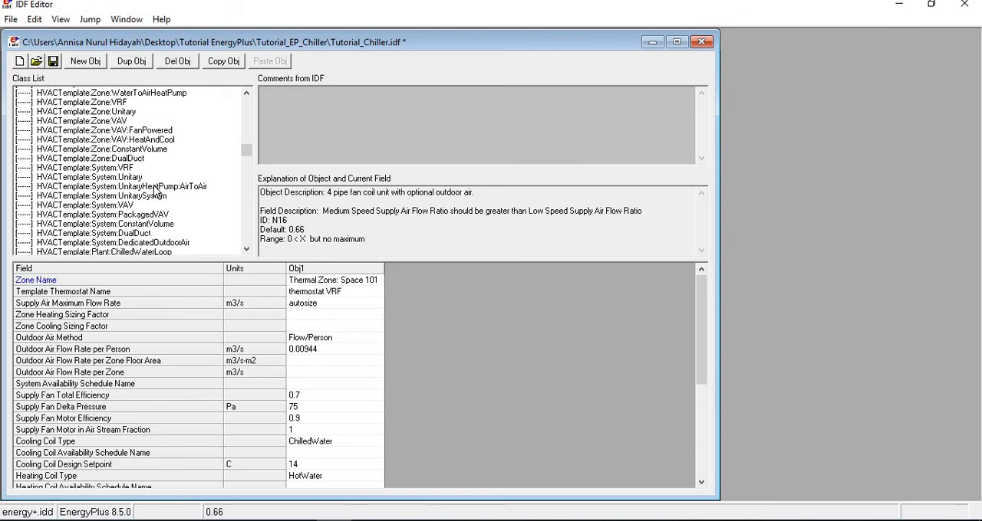
left_click(150, 251)
left_click(150, 241)
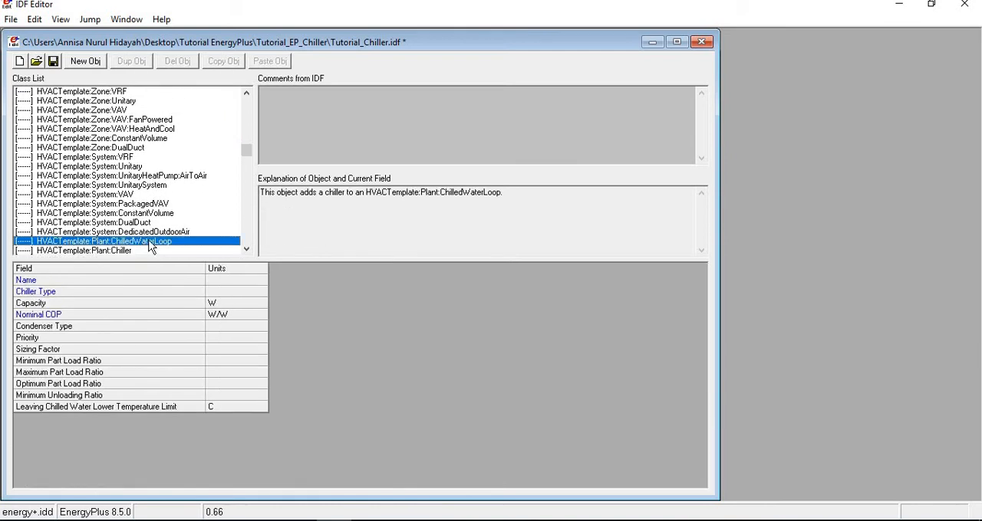
left_click(86, 61)
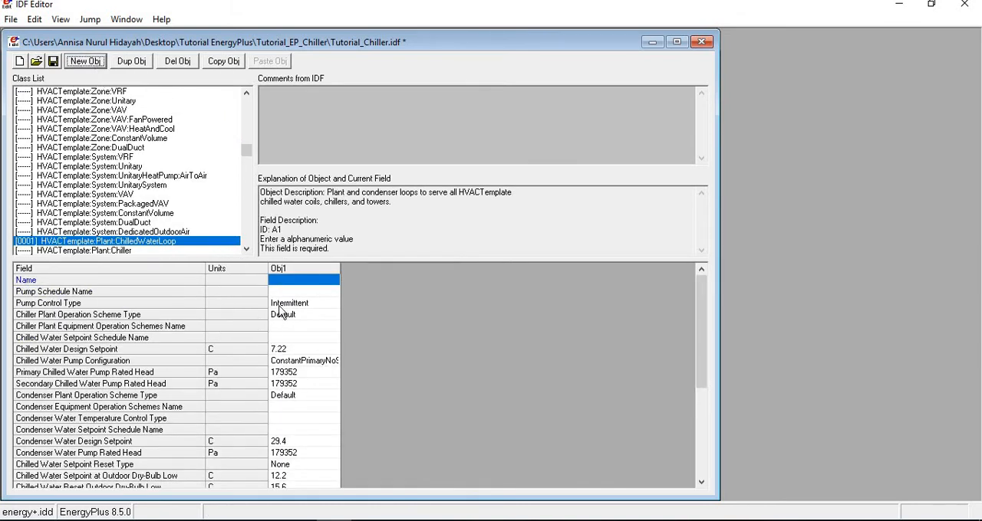
left_click(301, 281)
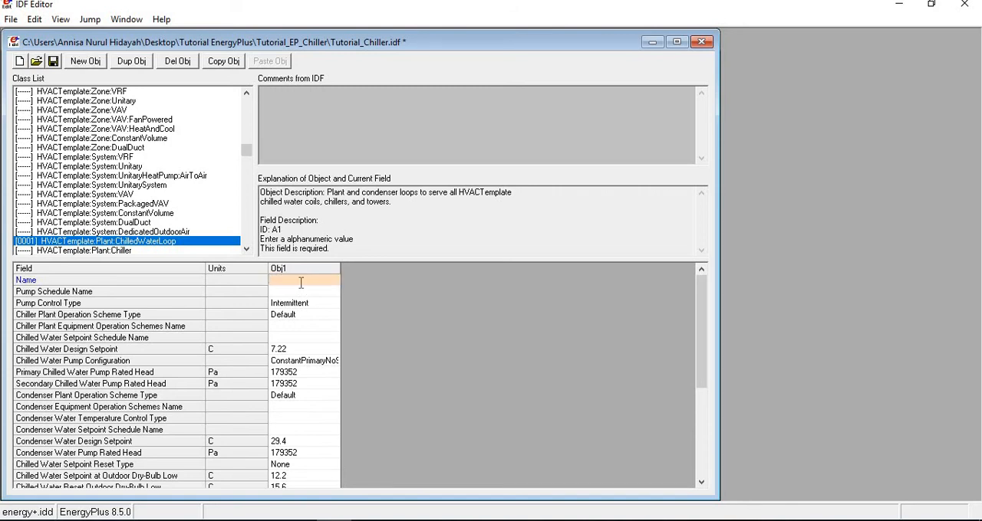
type("Chilled Water Loop")
key("Return")
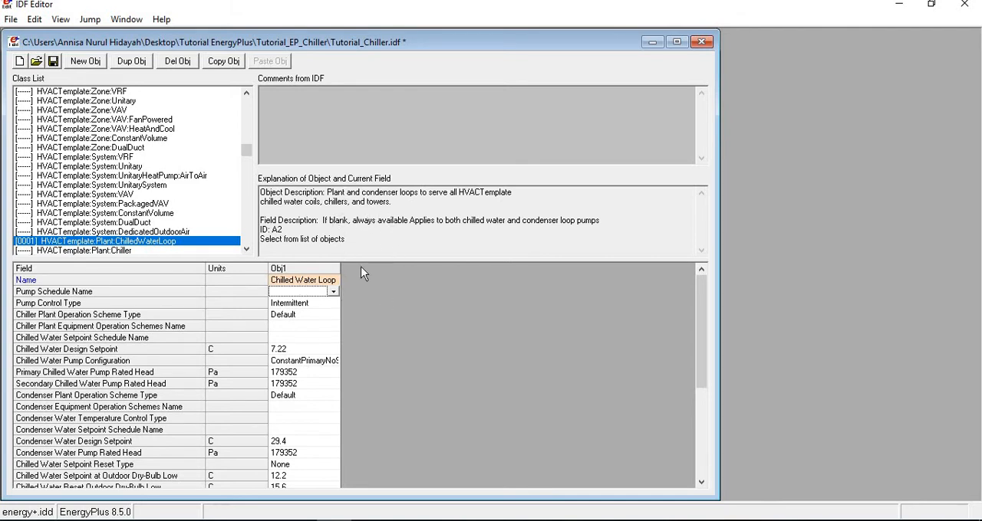
Examine the chilled water loop's operation scheme, pump control, design setpoint and remaining default fields.
left_click(310, 327)
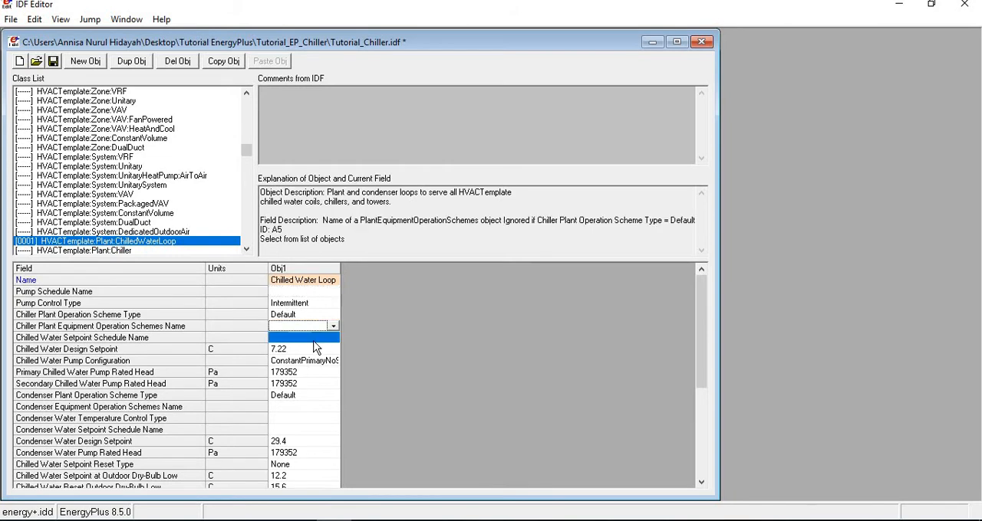
left_click(298, 306)
left_click(289, 347)
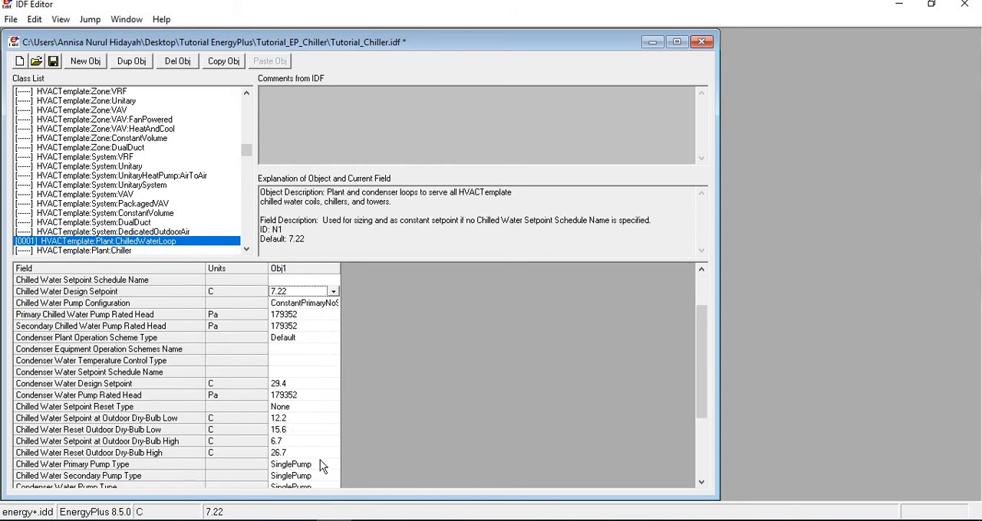
scroll(322, 449, "down", 3)
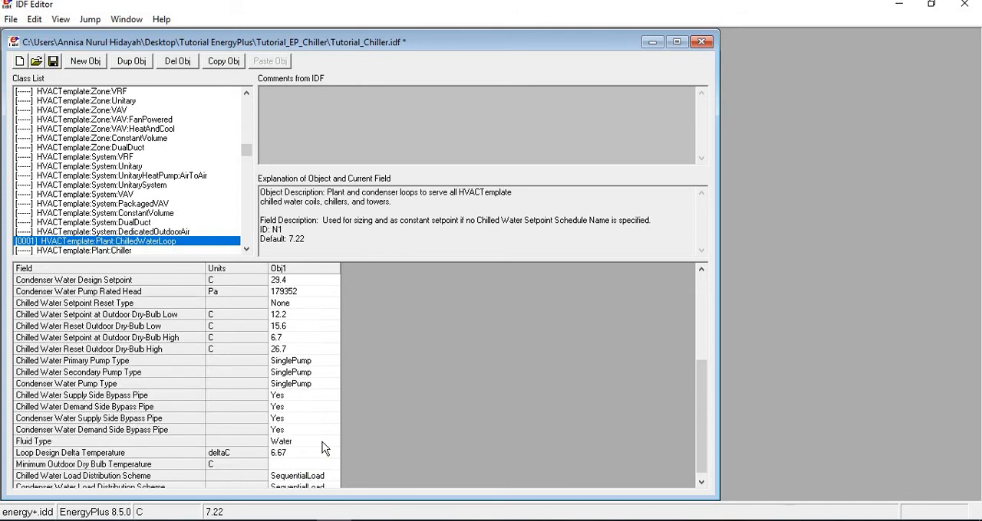
scroll(322, 448, "down", 1)
scroll(323, 449, "up", 1)
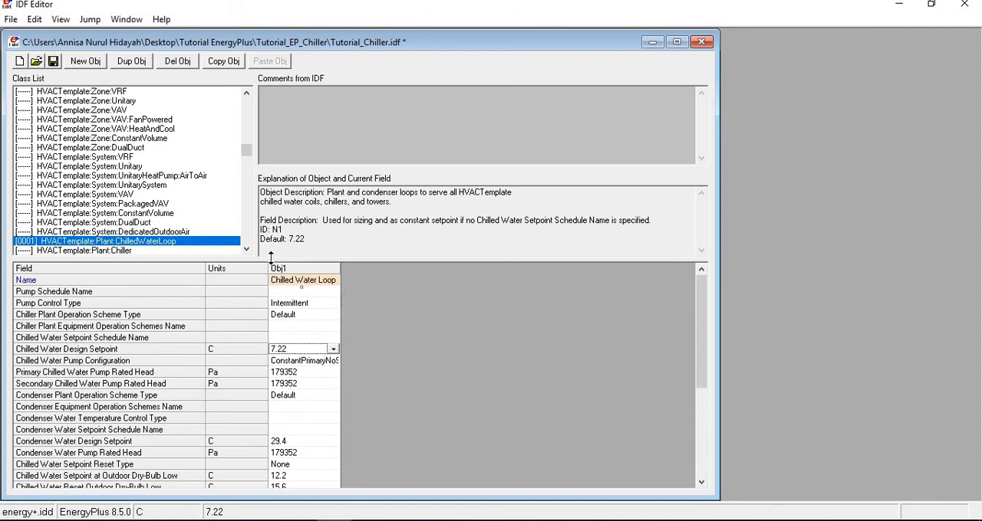
Check the hot water loop entry among the required fan coil system objects in the Input Output Reference, and return to IDF Editor.
scroll(184, 208, "down", 3)
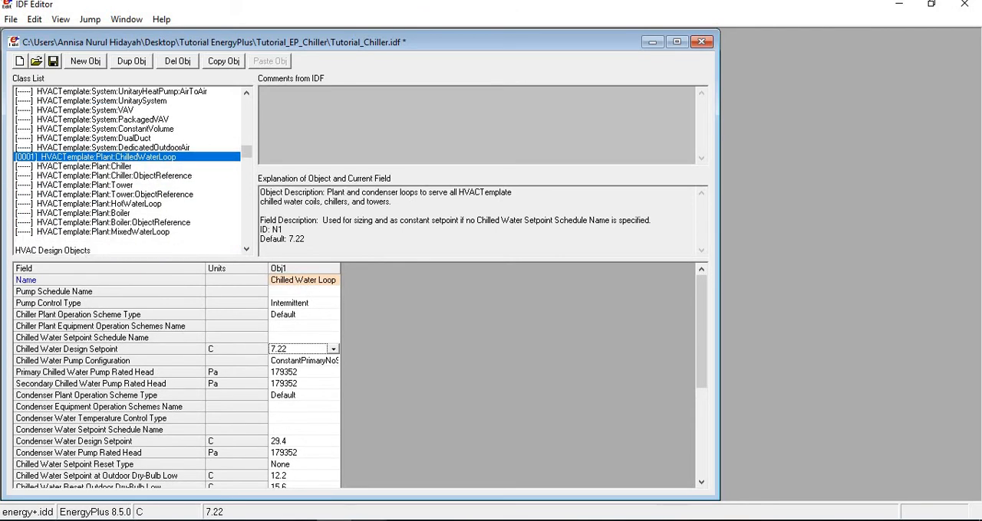
left_click(369, 520)
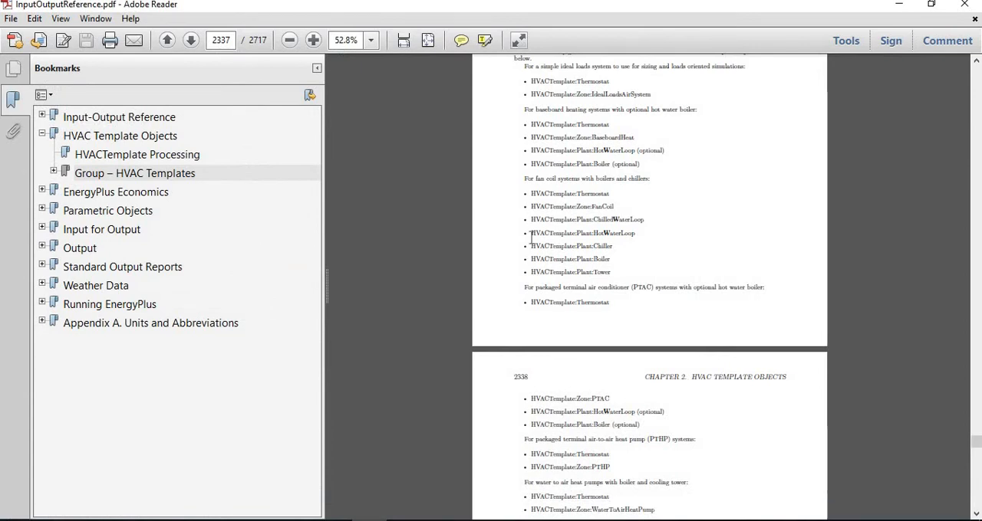
left_click_drag(530, 235, 635, 233)
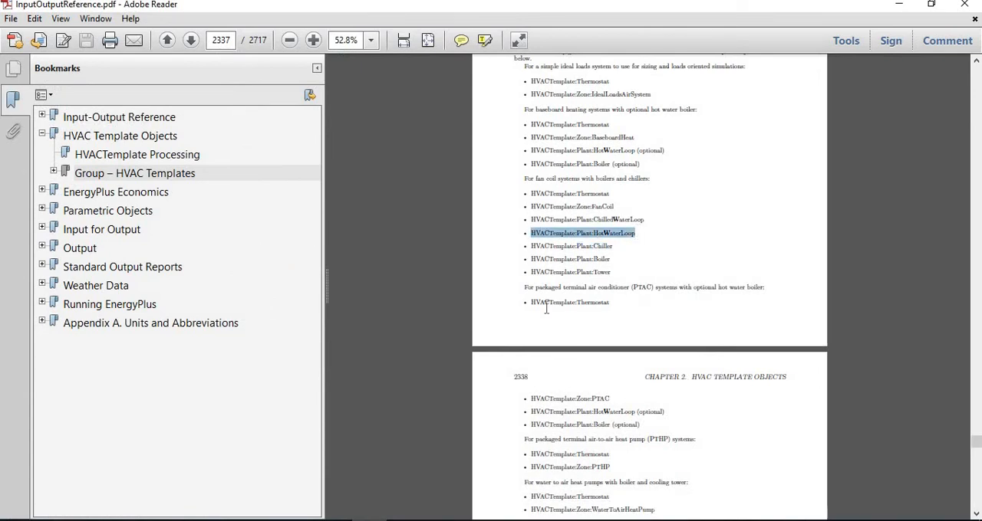
left_click(368, 520)
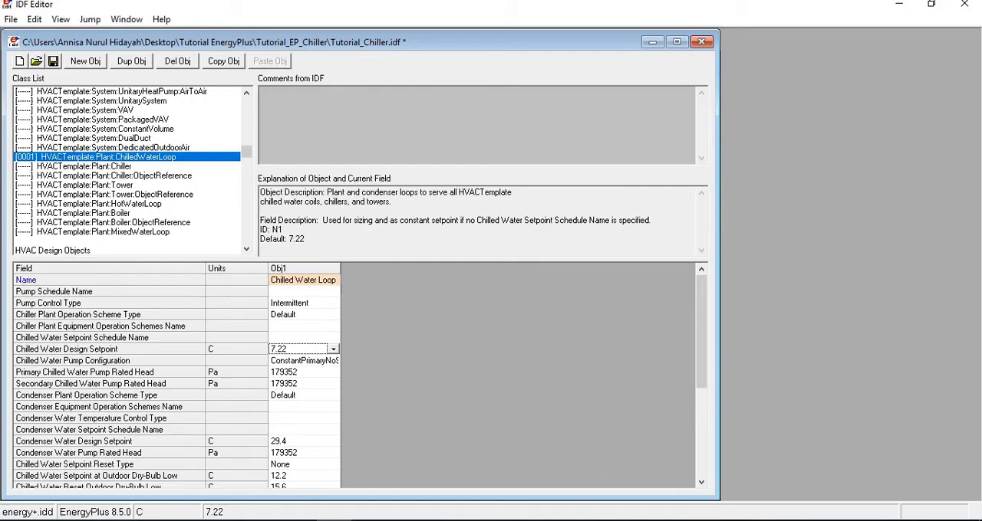
Add an HVACTemplate:Plant:HotWaterLoop object and name it "Hot Water Loop".
left_click(146, 204)
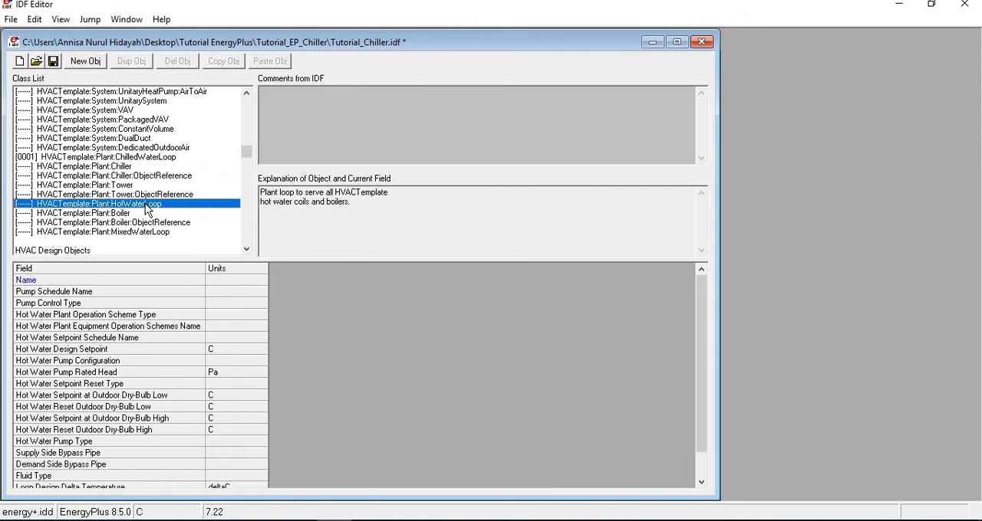
left_click(82, 63)
left_click(288, 280)
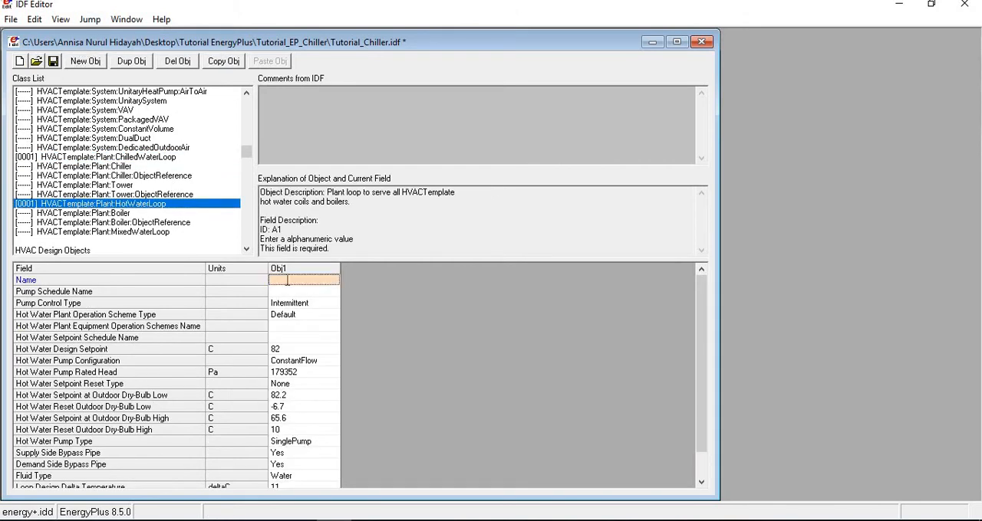
type("Hot Water ")
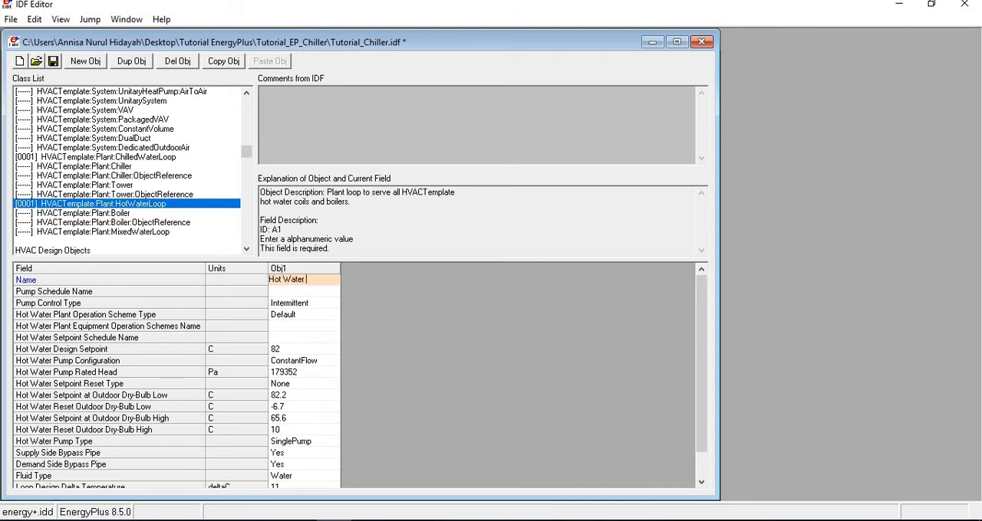
type("Loop")
key("Return")
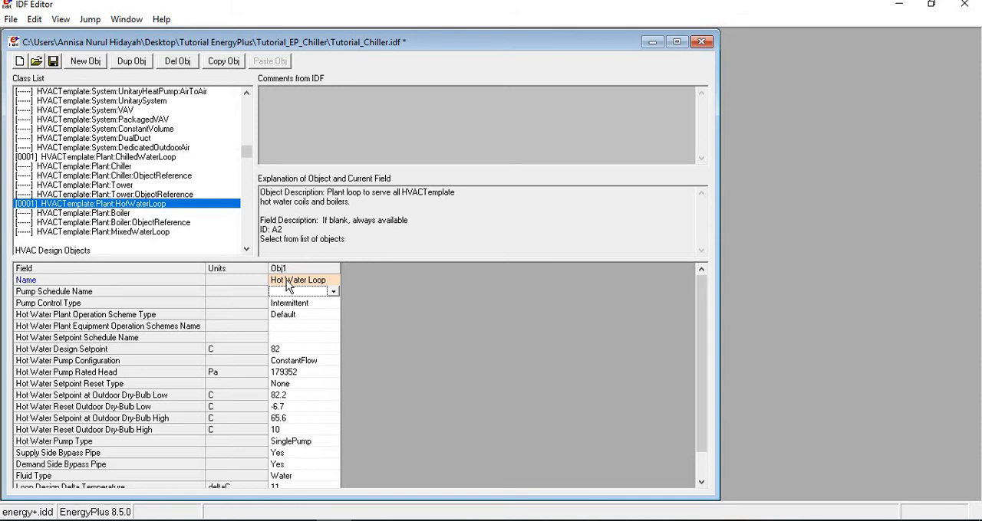
Inspect the hot water setpoint schedule field, check the chiller entry in the Input Output Reference, and return to IDF Editor.
left_click(312, 337)
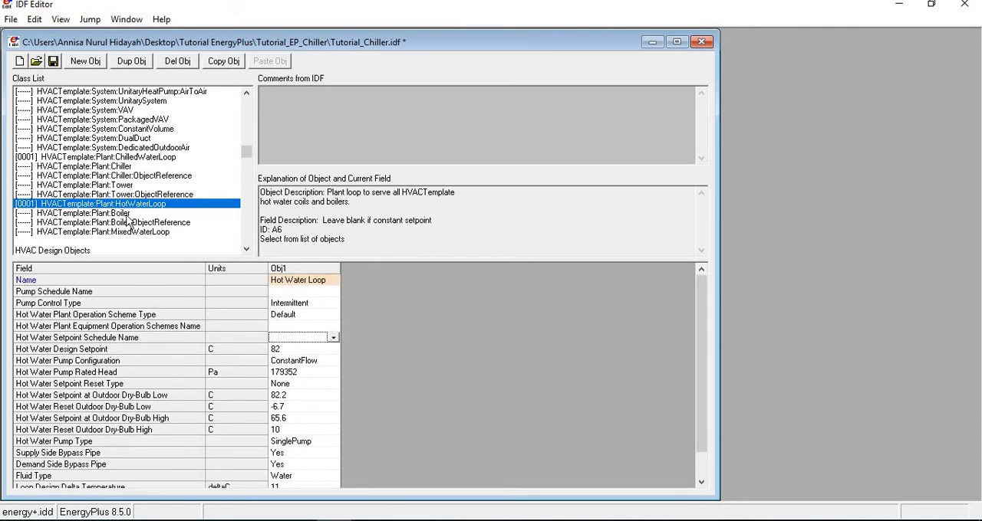
left_click(368, 520)
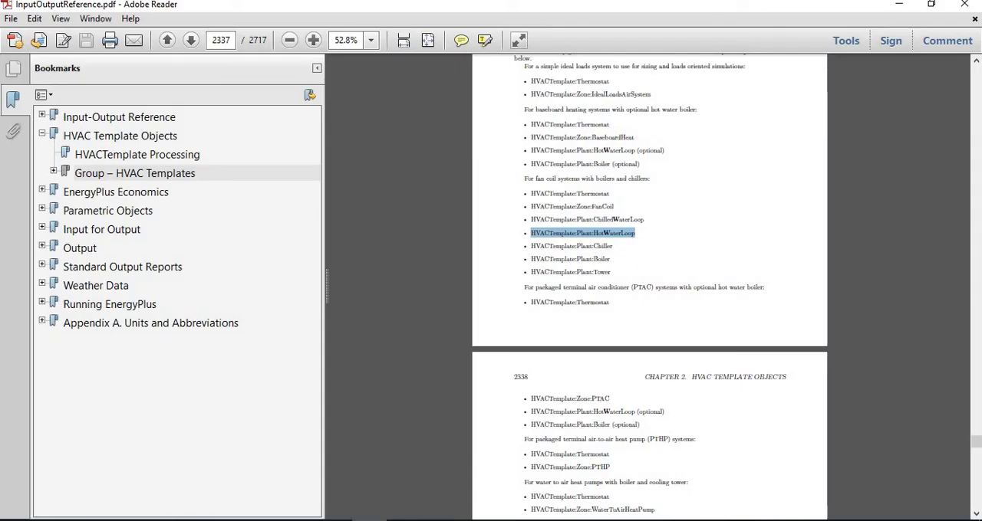
left_click(613, 246)
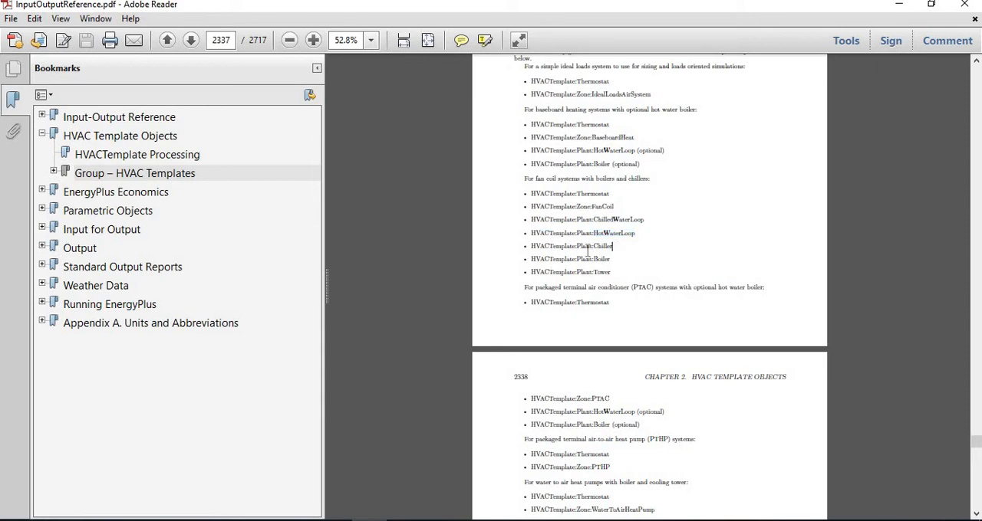
left_click_drag(612, 247, 516, 250)
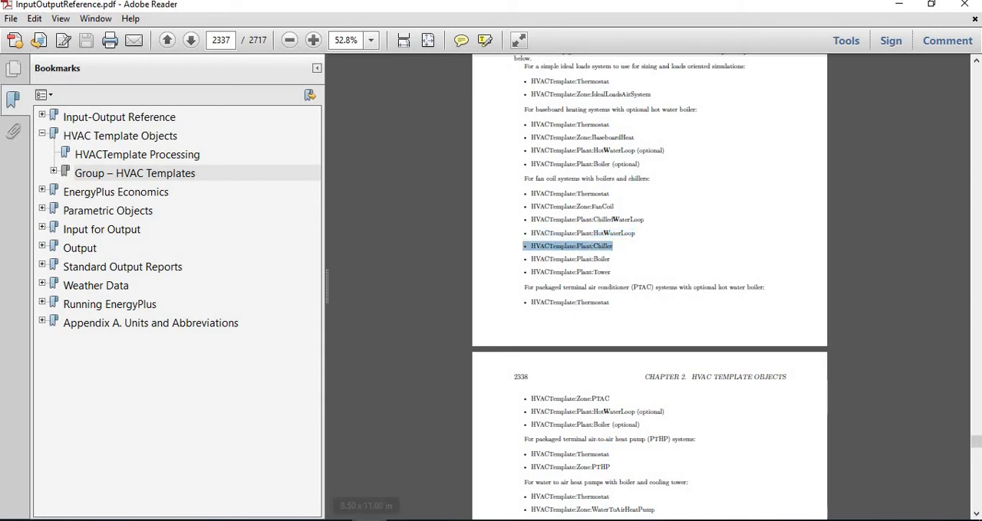
left_click(368, 520)
Add an HVACTemplate:Plant:Chiller object and name it "Chiller 1".
left_click(123, 166)
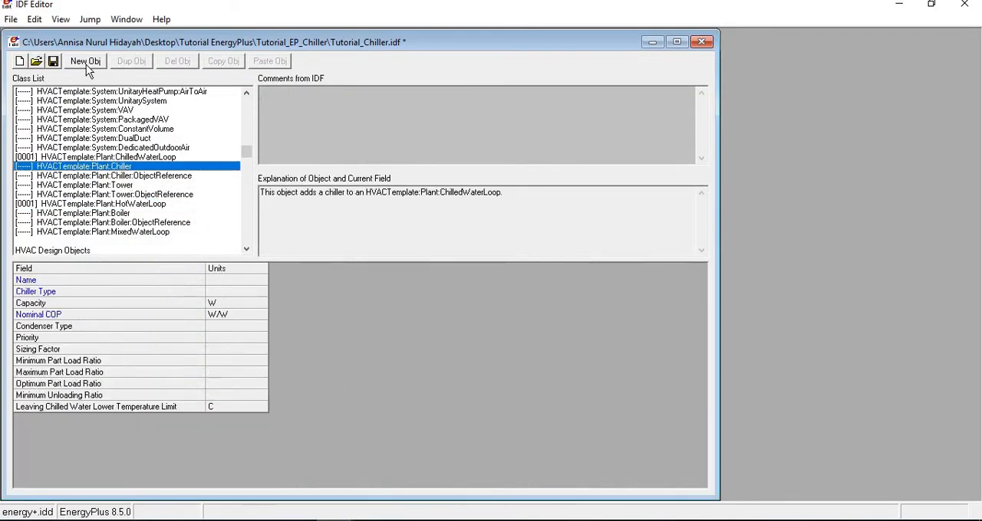
left_click(86, 64)
left_click(318, 282)
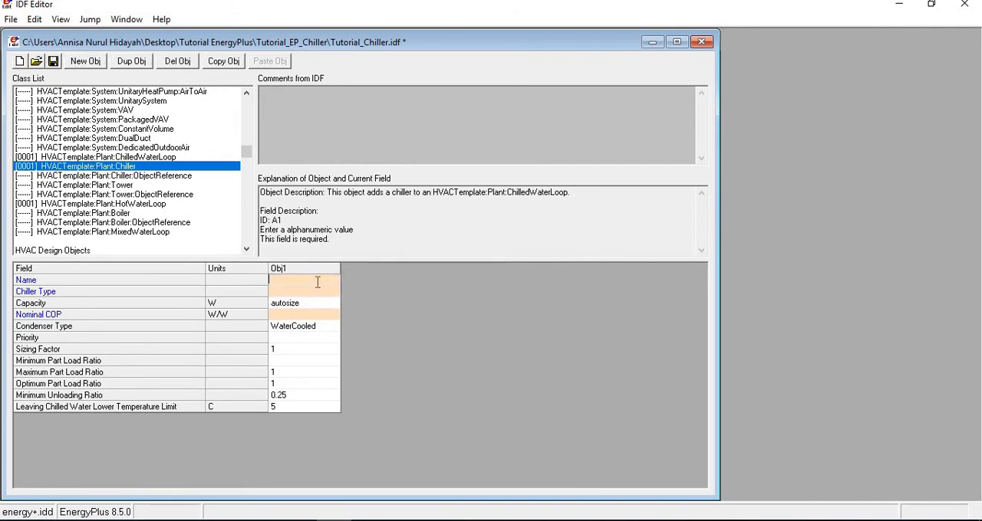
type("Chiller 1")
key("Return")
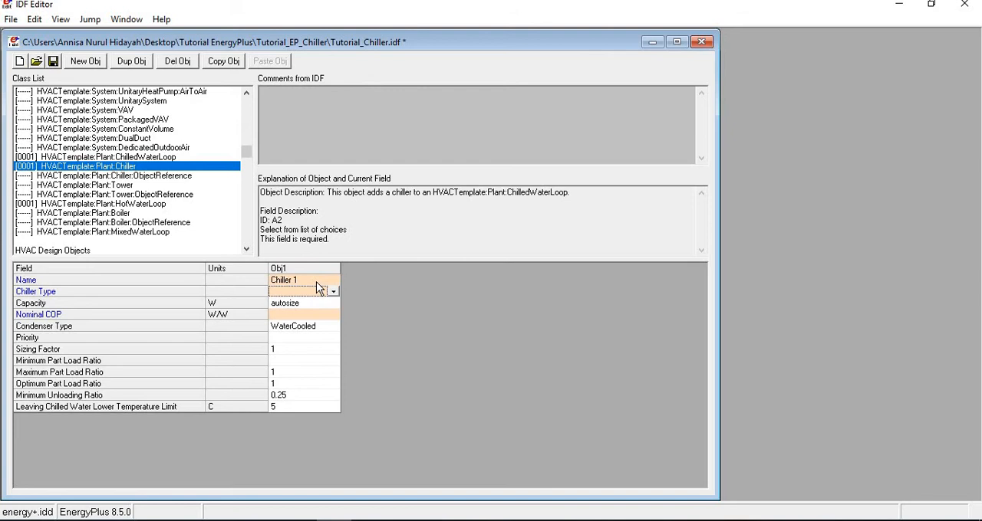
Set the chiller type to ElectricCentrifugalChiller and the nominal COP to 3.
left_click(318, 288)
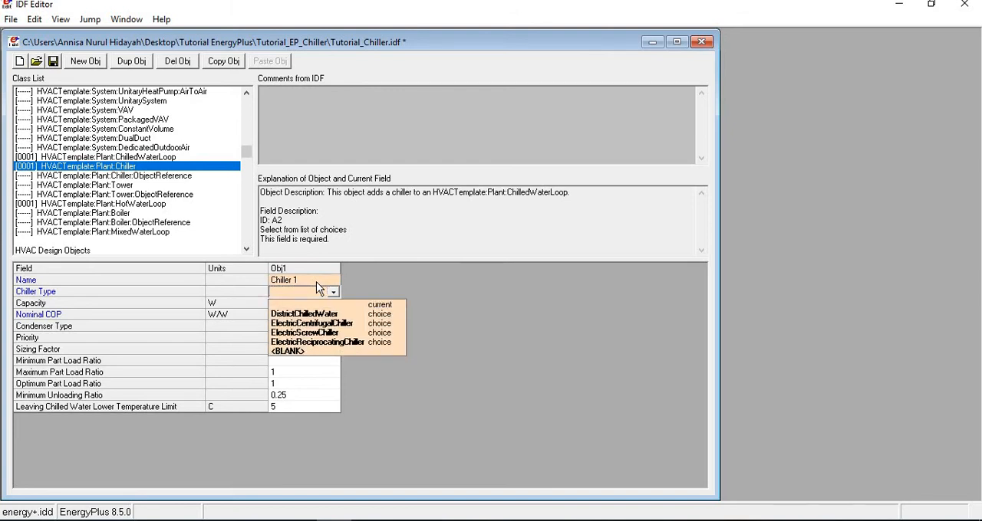
key("Down")
key("Down")
key("Down")
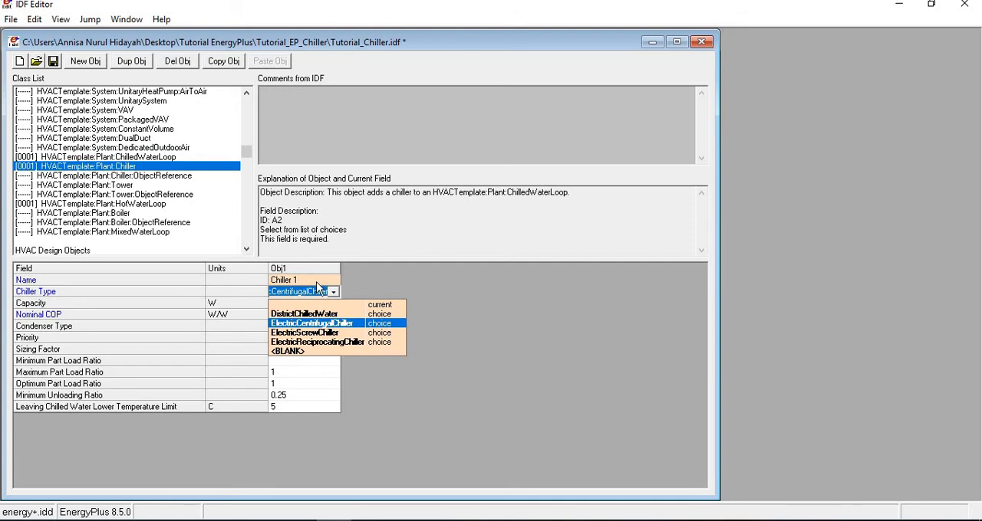
key("Return")
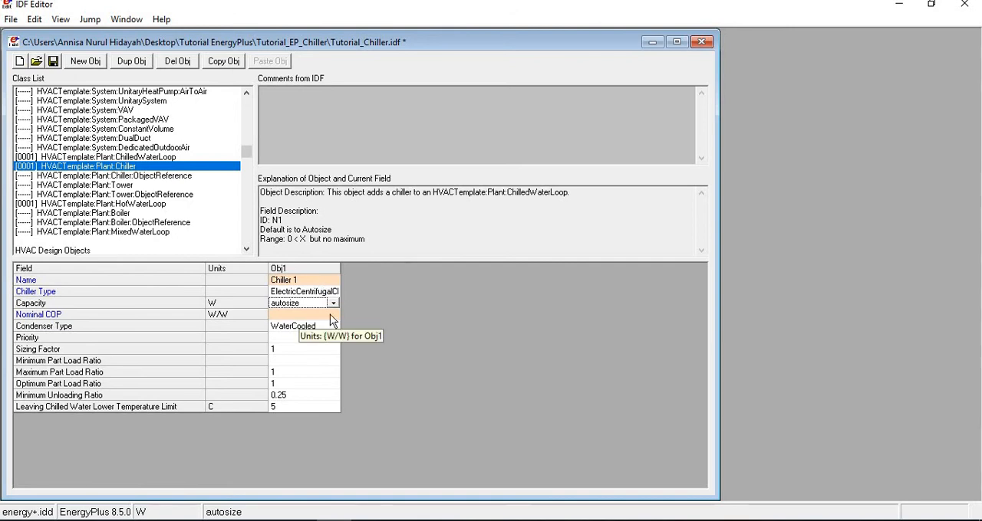
left_click(328, 315)
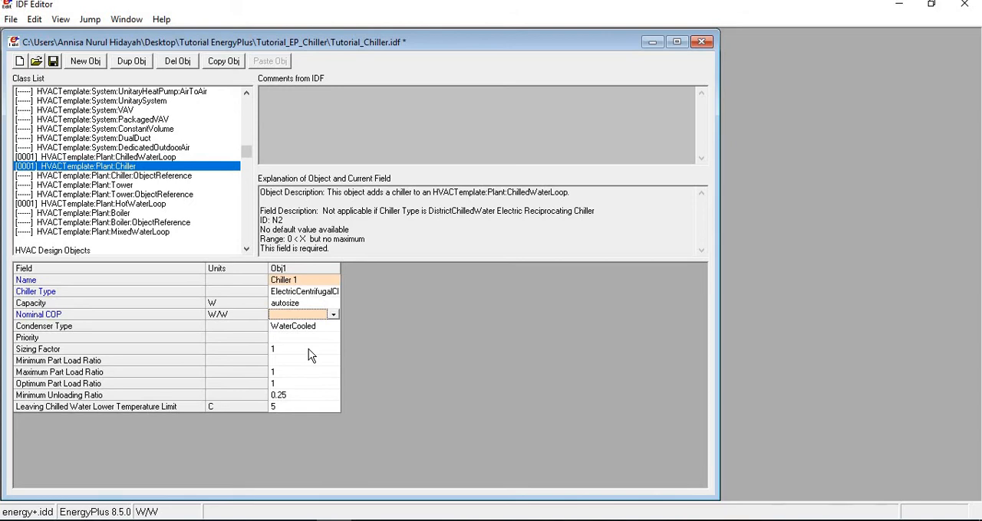
type("3")
key("Return")
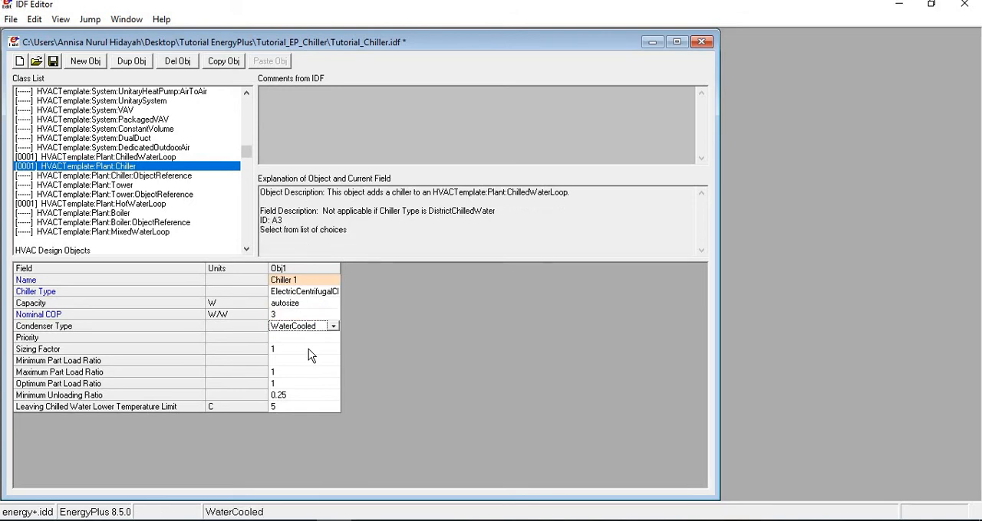
Review the chiller's condenser type choices and select WaterCooled.
key("Down")
key("Down")
key("Up")
key("Up")
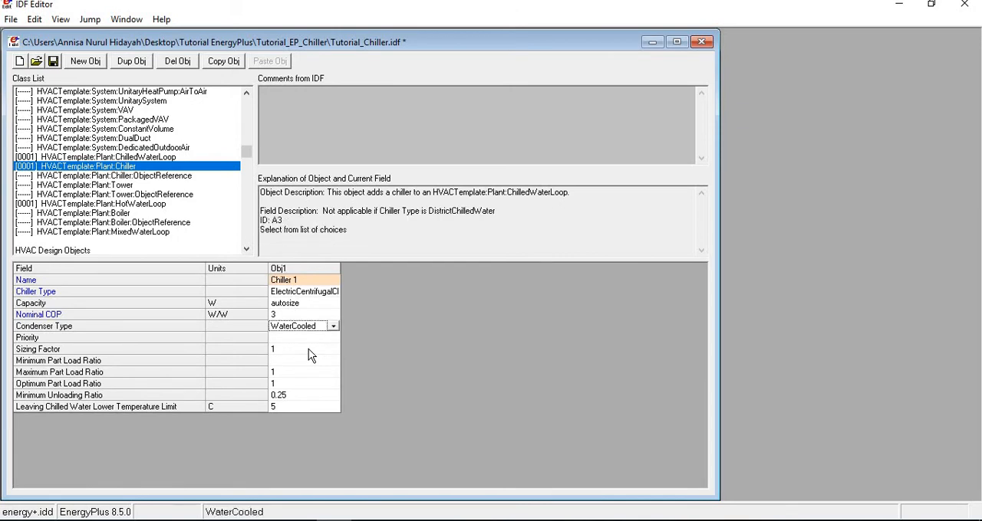
key("alt+Down")
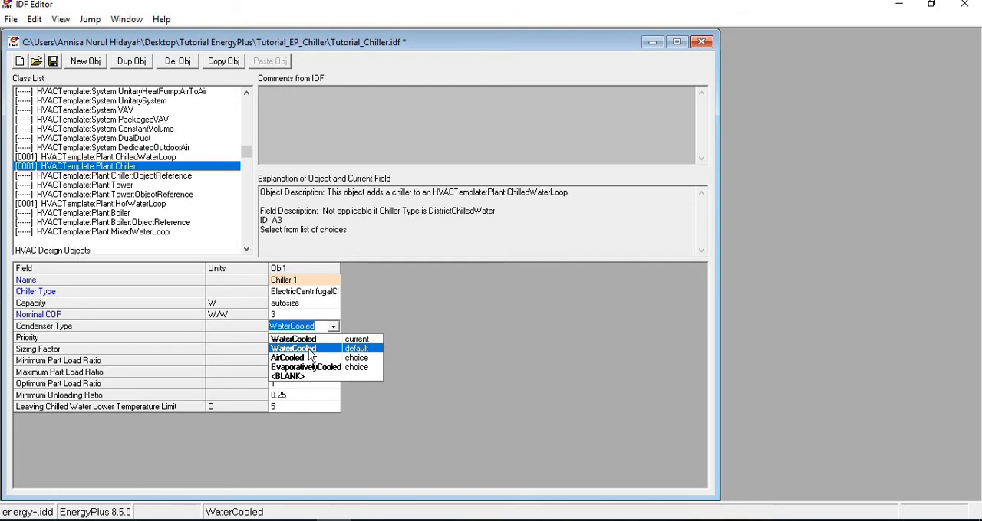
left_click(308, 349)
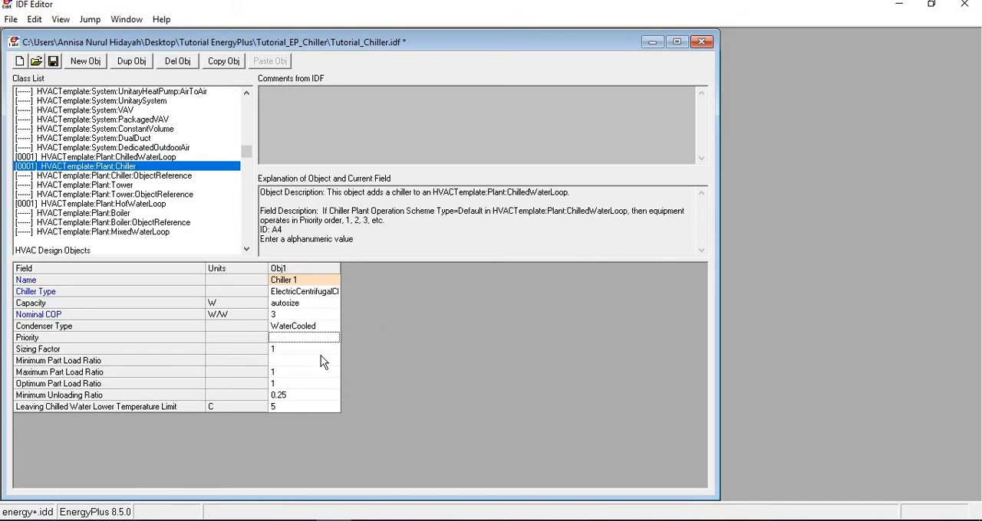
Try a sizing factor of 1.25 for the chiller and restore it to 1.
left_click(290, 351)
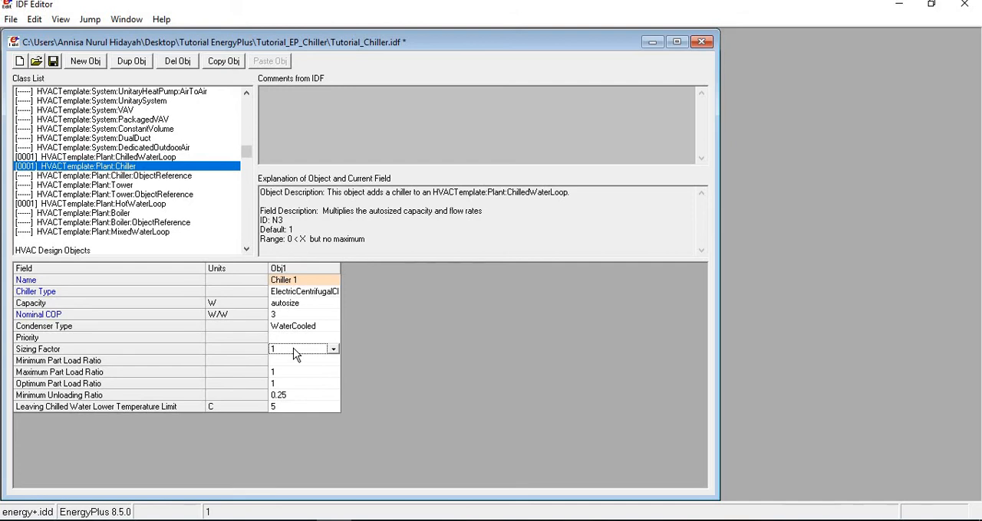
type("1.1")
key("BackSpace")
type("25")
key("BackSpace")
key("BackSpace")
key("BackSpace")
key("Return")
key("Return")
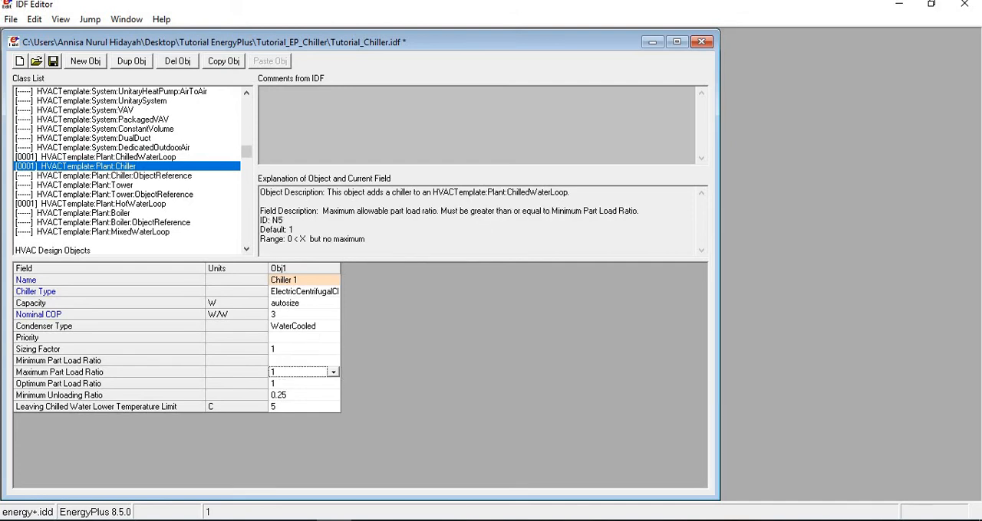
left_click(294, 350)
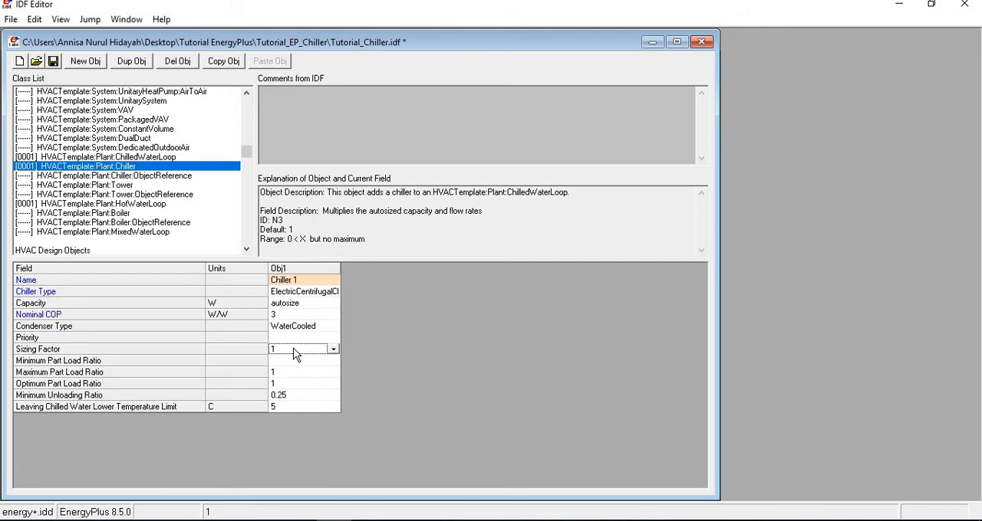
Check the reference's fan coil object list, add an HVACTemplate:Plant:Boiler object and name it "Boiler 1".
key("alt+Tab")
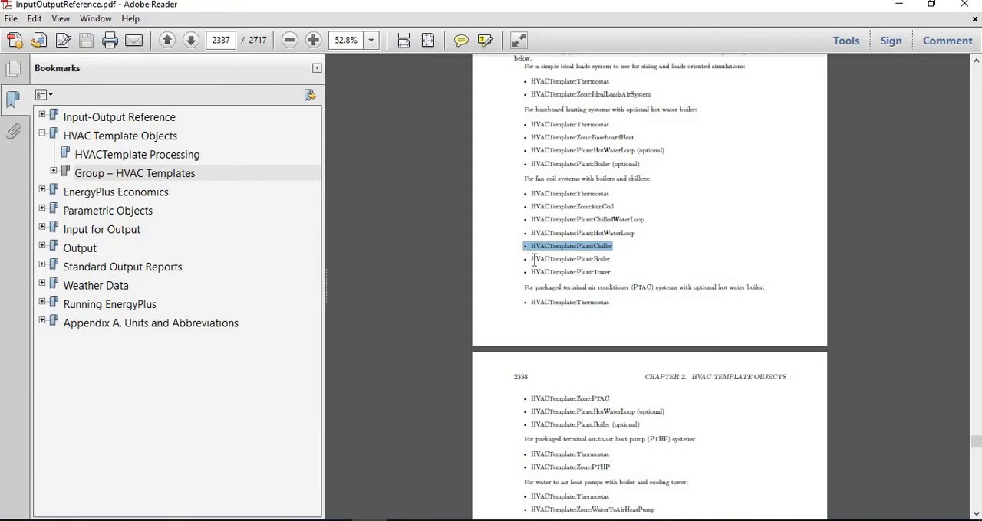
key("alt+Tab")
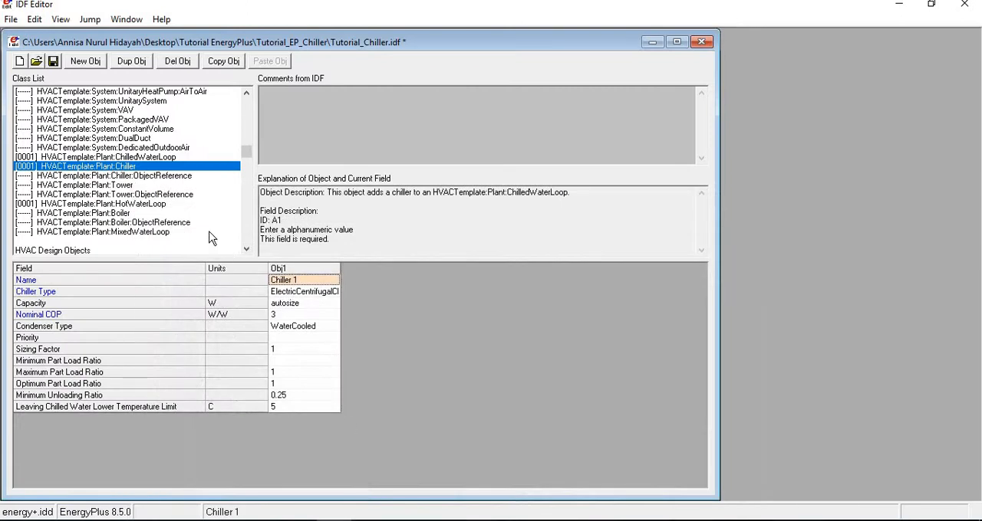
left_click(113, 213)
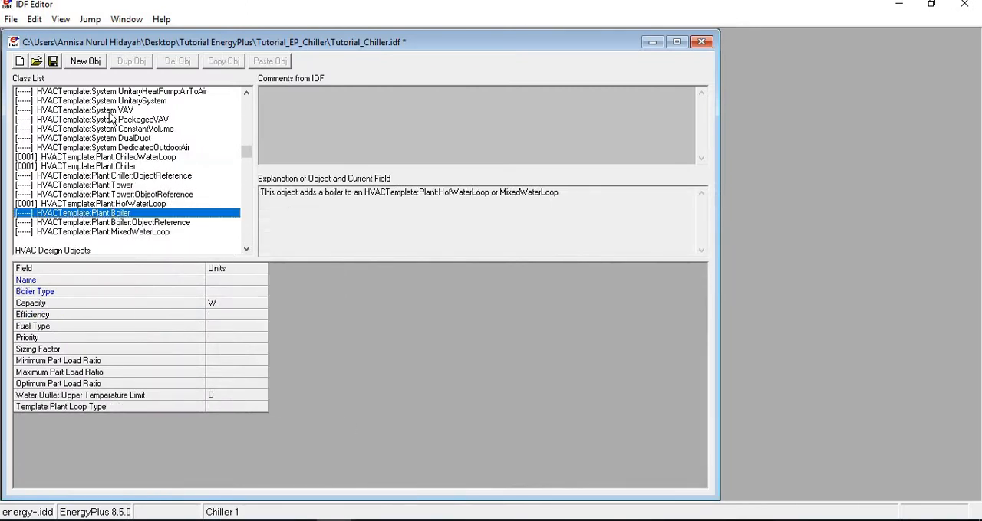
left_click(92, 65)
left_click(312, 282)
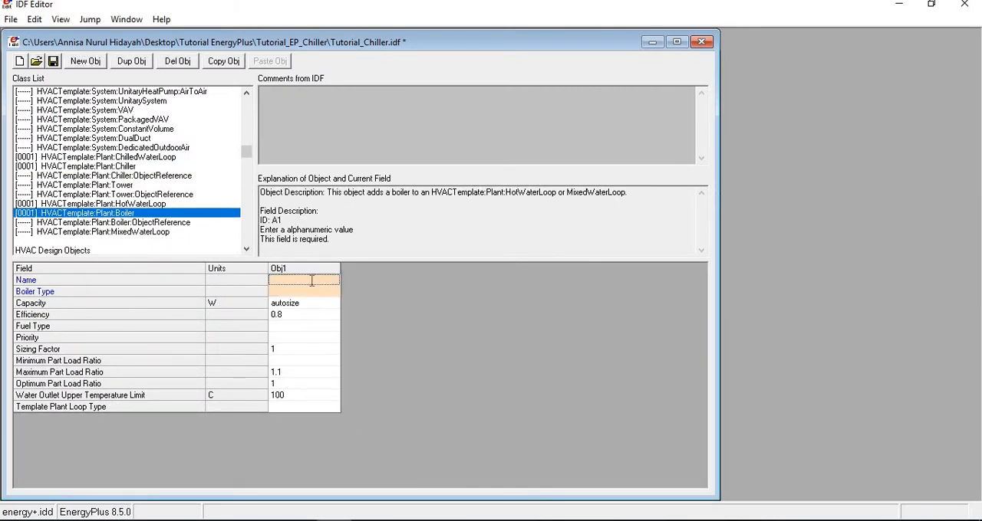
type("Boiler 1")
key("Return")
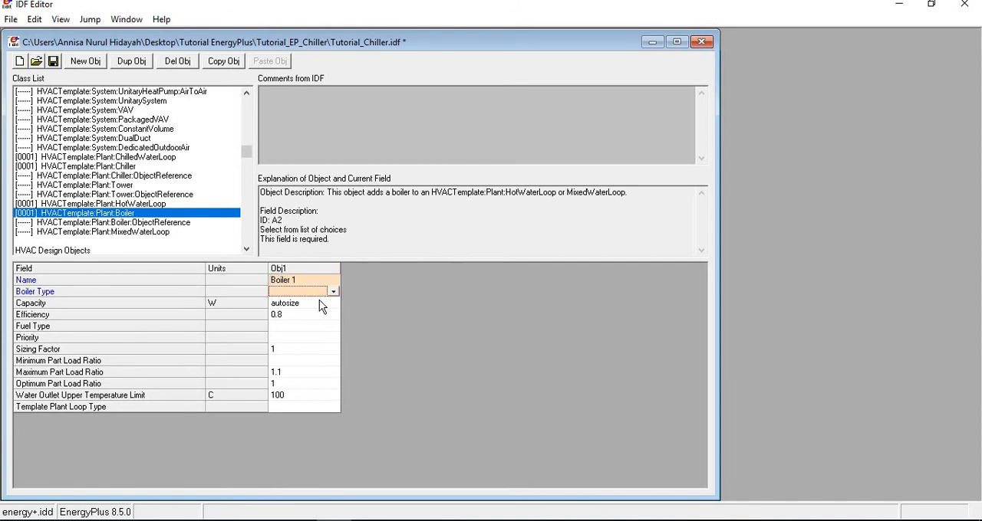
Set the boiler type to HotWaterBoiler and the fuel type to Electricity, keeping autosized capacity and 0.8 efficiency.
key("Return")
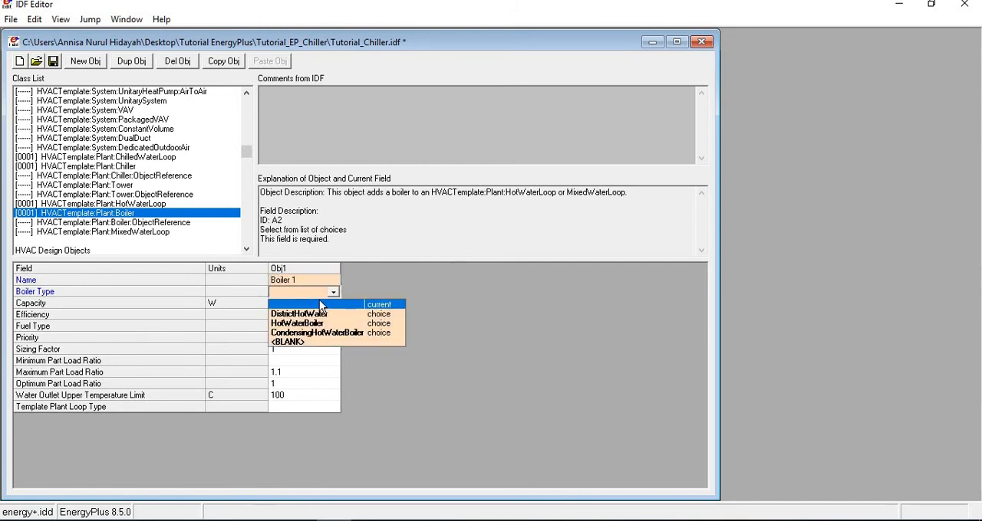
key("Down")
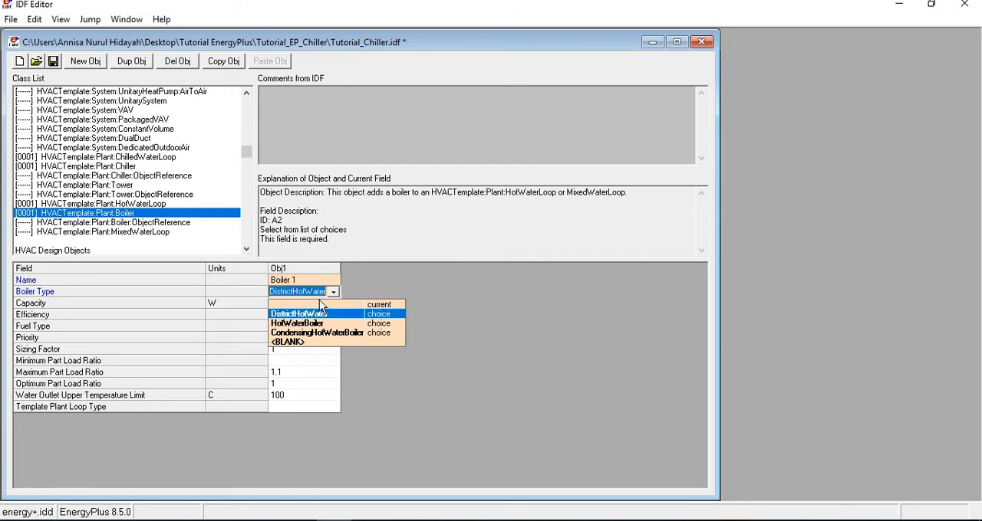
key("Down")
key("Return")
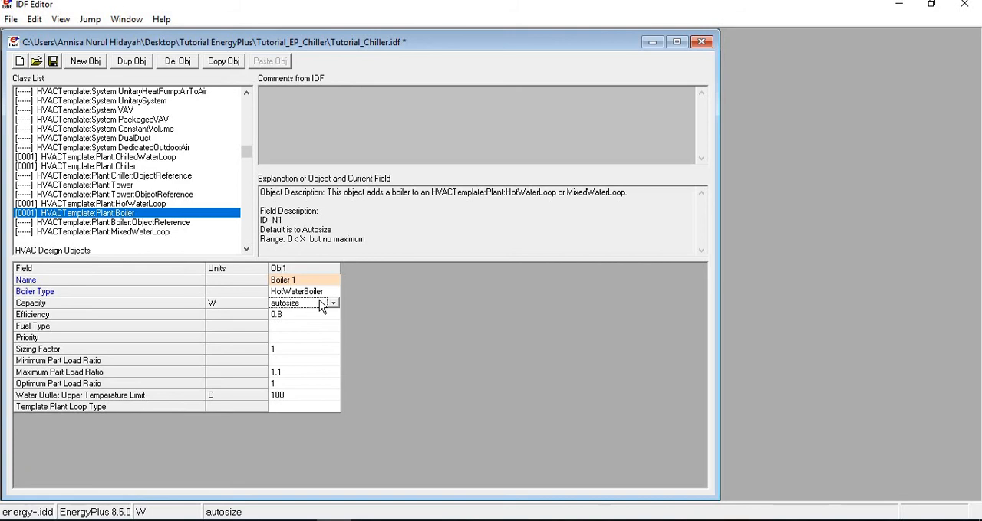
key("Return")
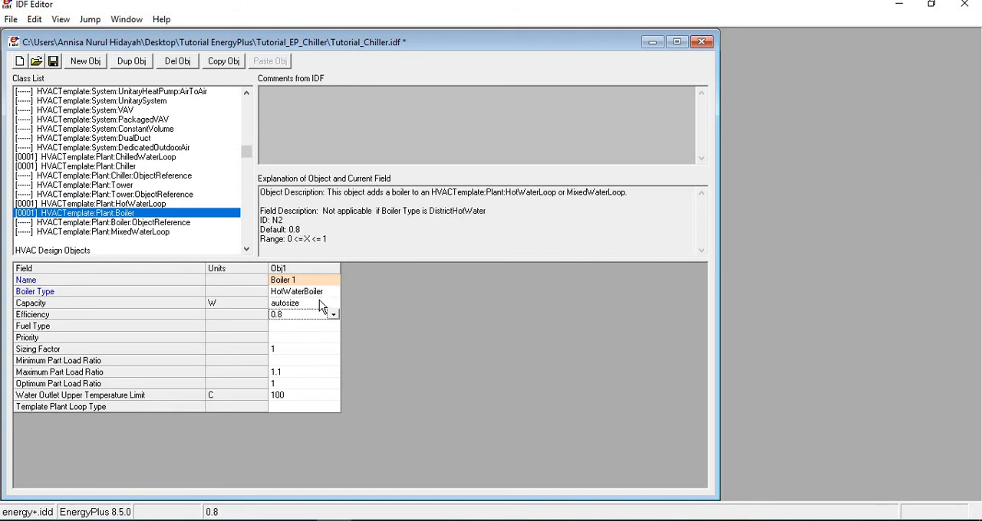
key("Return")
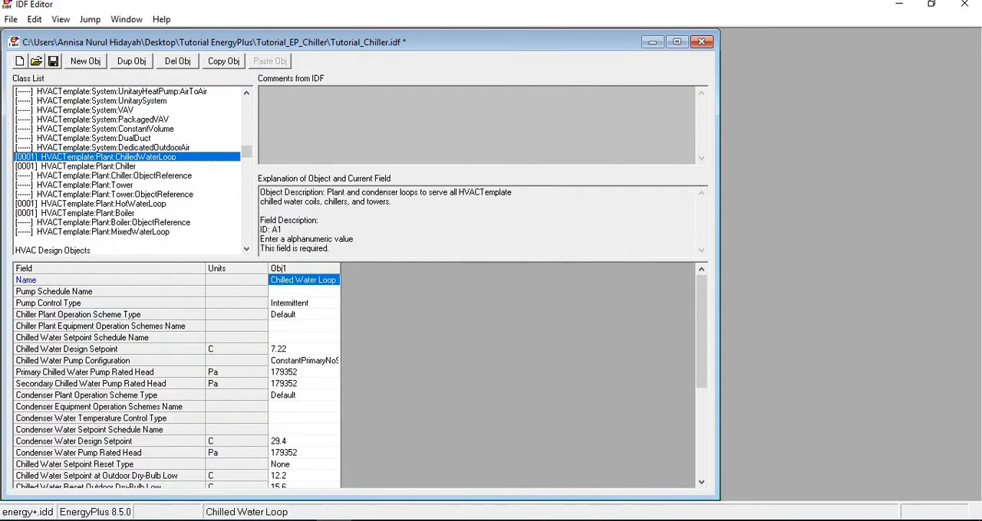
Add an HVACTemplate:Plant:Tower object and name it "Cooling Tower".
left_click(107, 185)
left_click(85, 61)
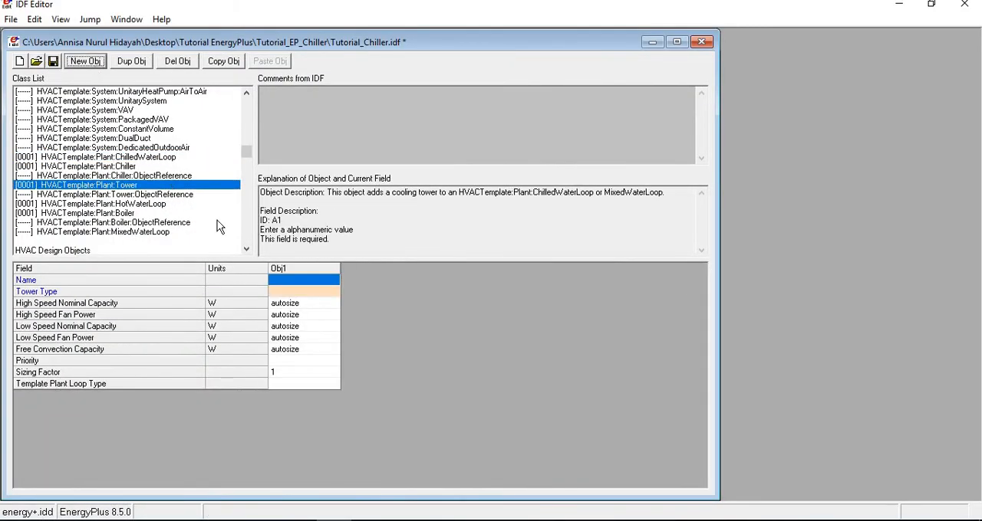
left_click(288, 281)
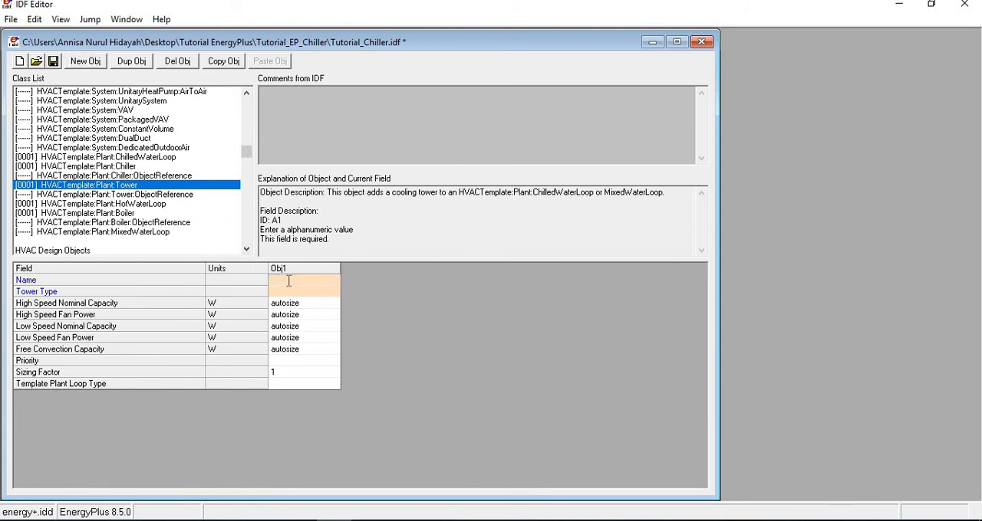
type("Cooling Tower")
key("Return")
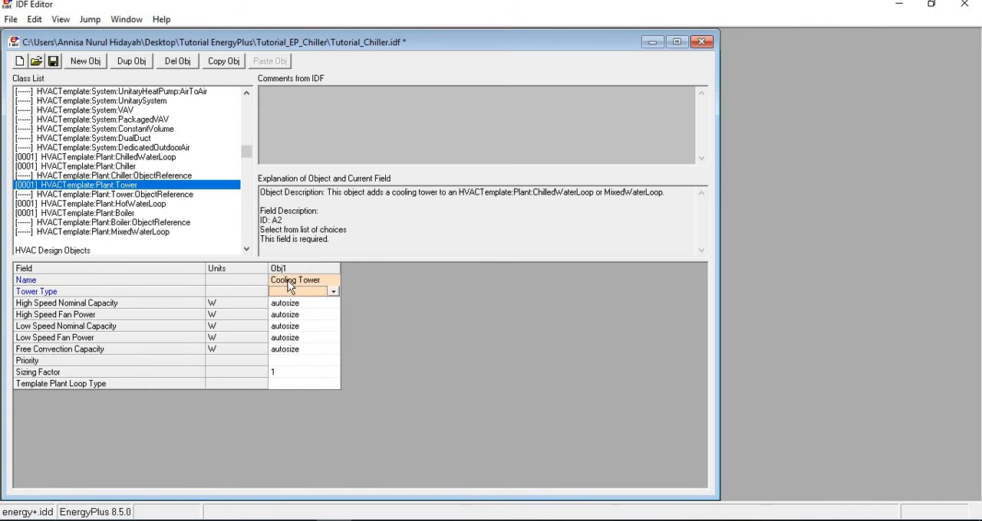
Set the cooling tower's type to SingleSpeed, keeping its capacities and fan powers on autosize.
key("Return")
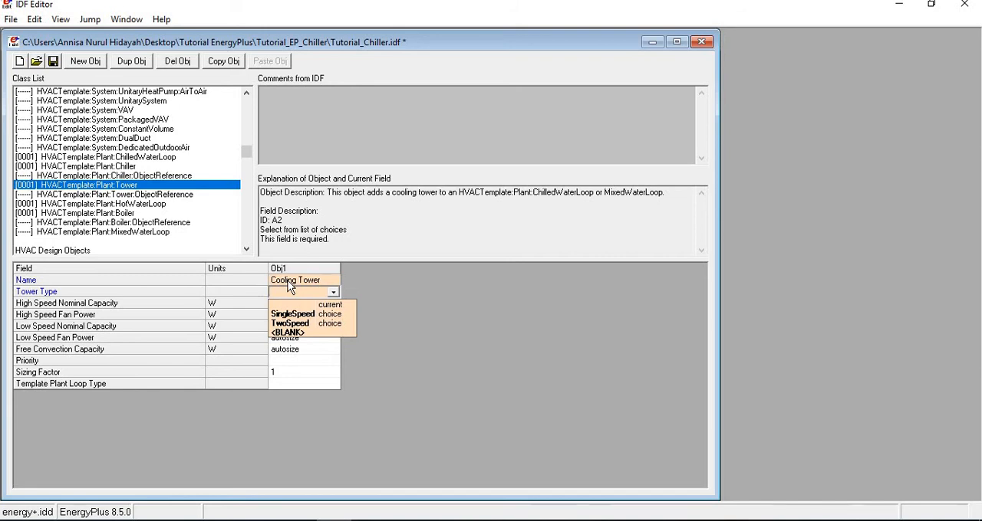
key("Down")
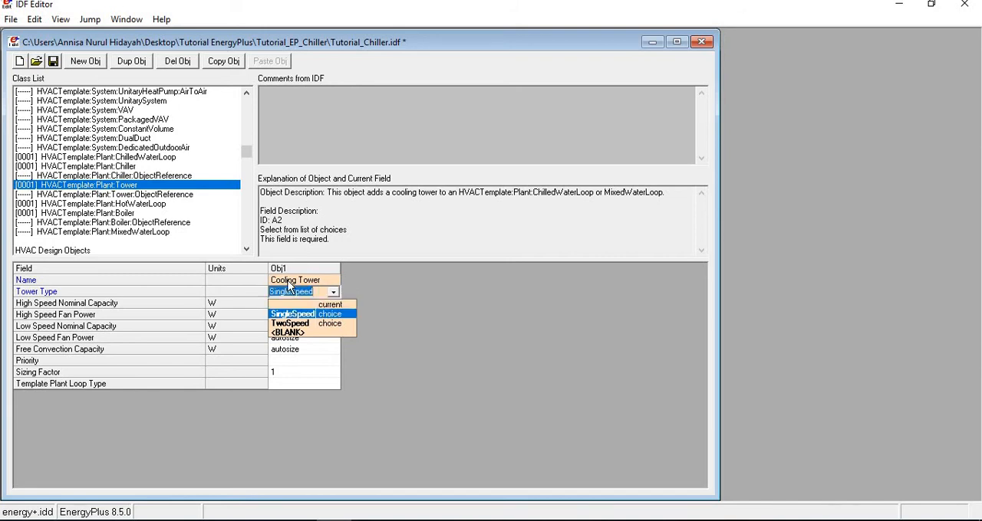
key("Return")
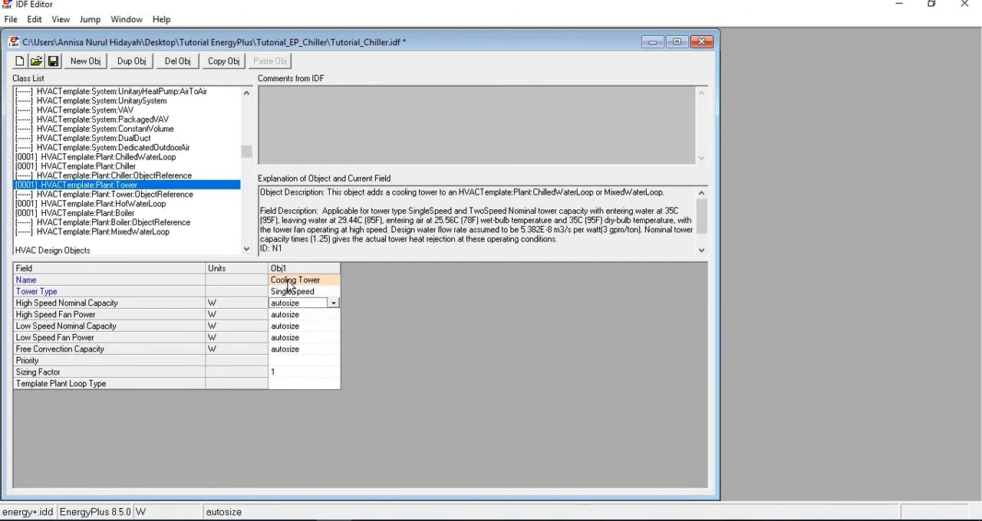
key("Down")
key("Down")
key("Down")
key("Down")
key("Down")
Review the chilled water loop, chiller, tower, hot water loop and boiler template objects.
left_click(126, 158)
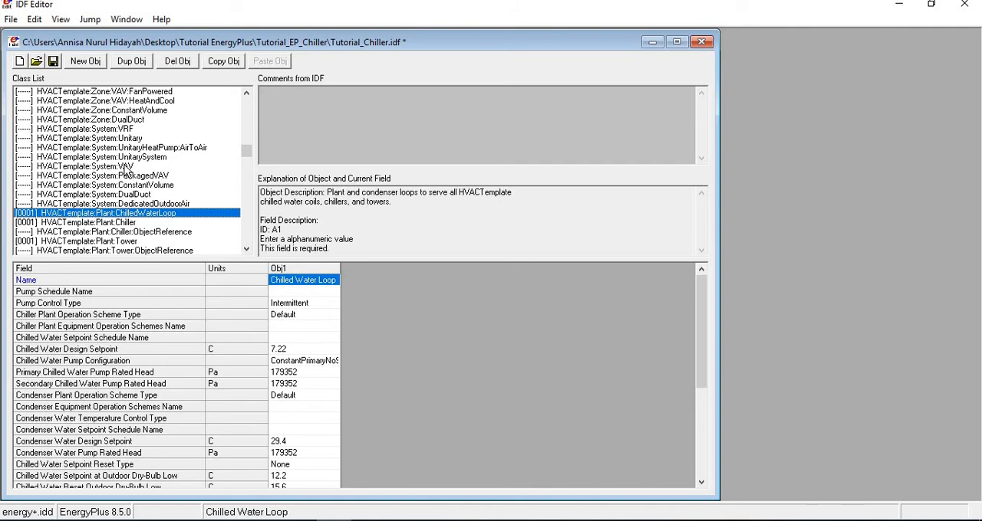
scroll(125, 166, "down", 2)
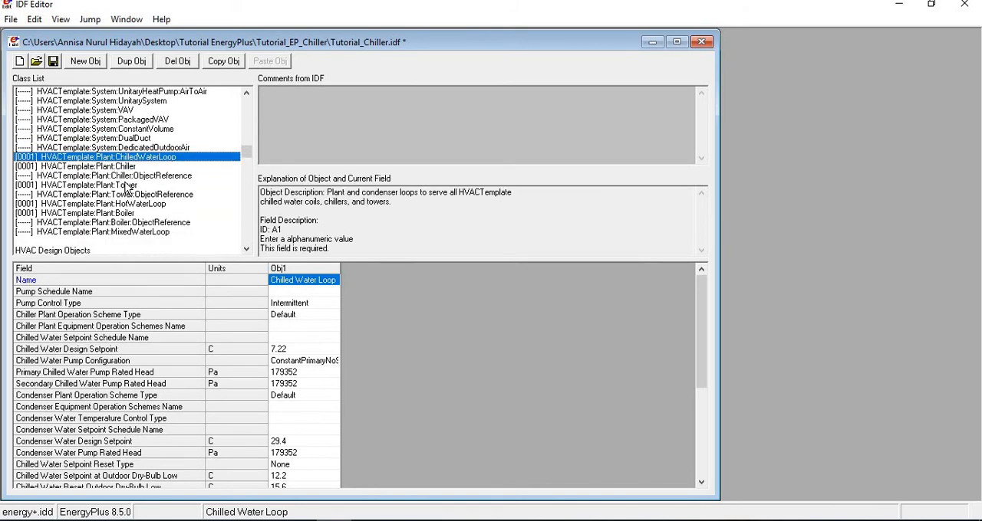
left_click(116, 168)
left_click(109, 196)
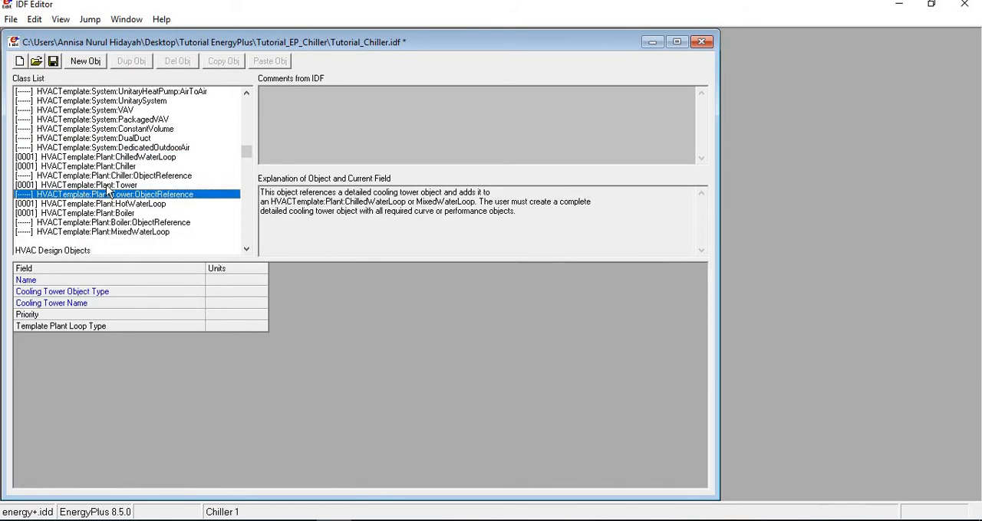
left_click(105, 186)
left_click(103, 204)
left_click(107, 213)
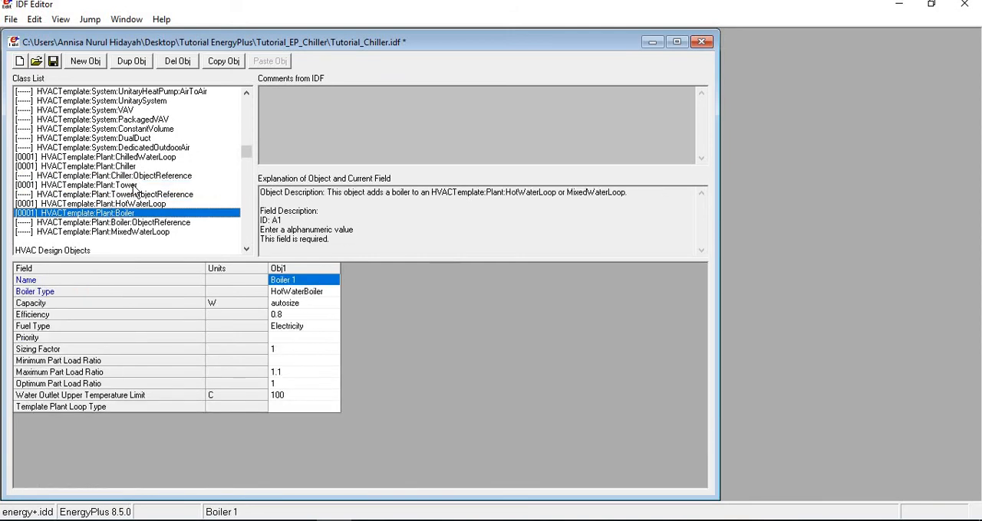
Add two more HVACTemplate:Zone:FanCoil objects beside the existing one.
scroll(134, 189, "up", 4)
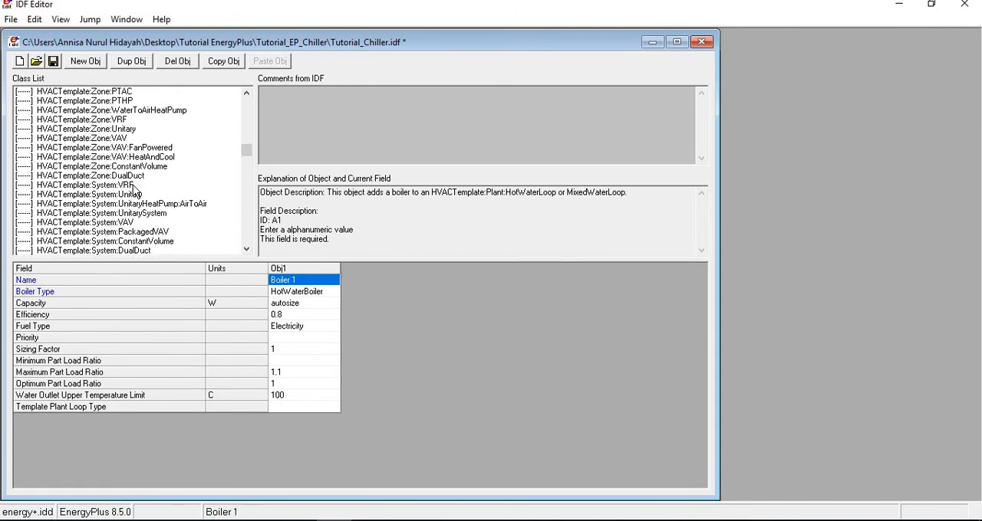
scroll(135, 188, "down", 1)
scroll(134, 189, "down", 3)
scroll(145, 126, "up", 7)
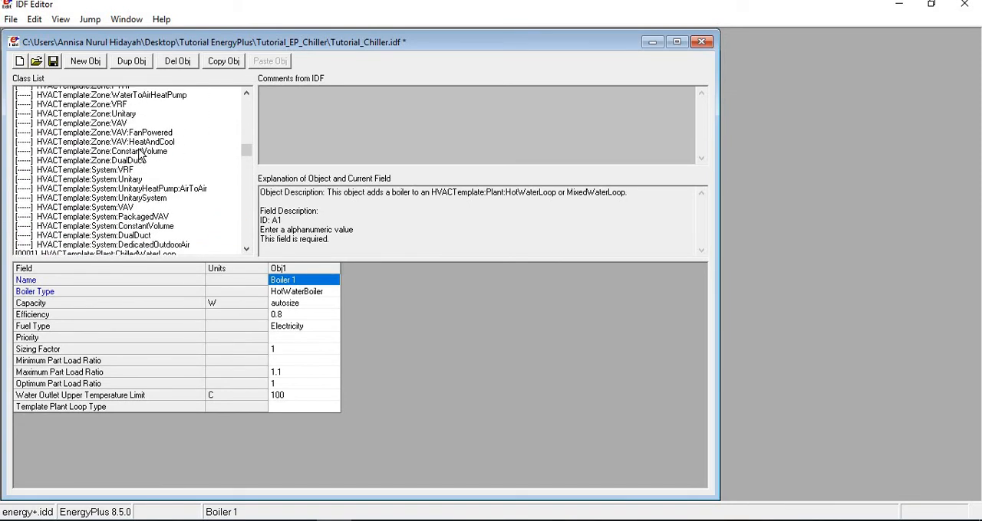
scroll(140, 153, "up", 1)
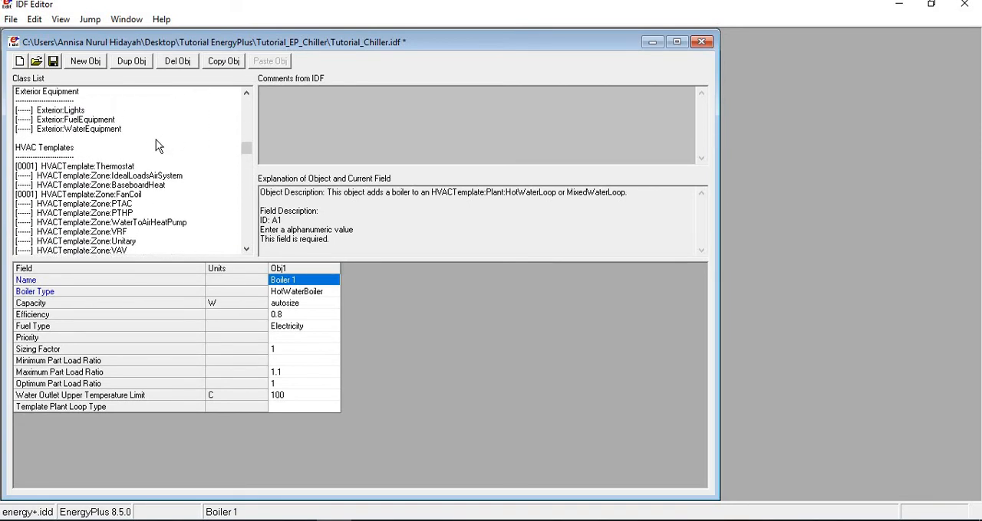
left_click(119, 199)
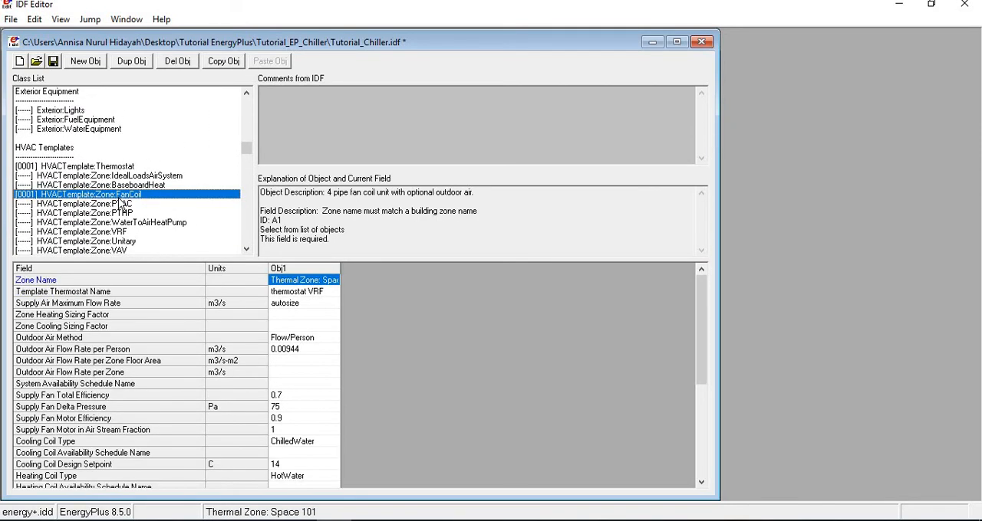
left_click(92, 63)
left_click(91, 63)
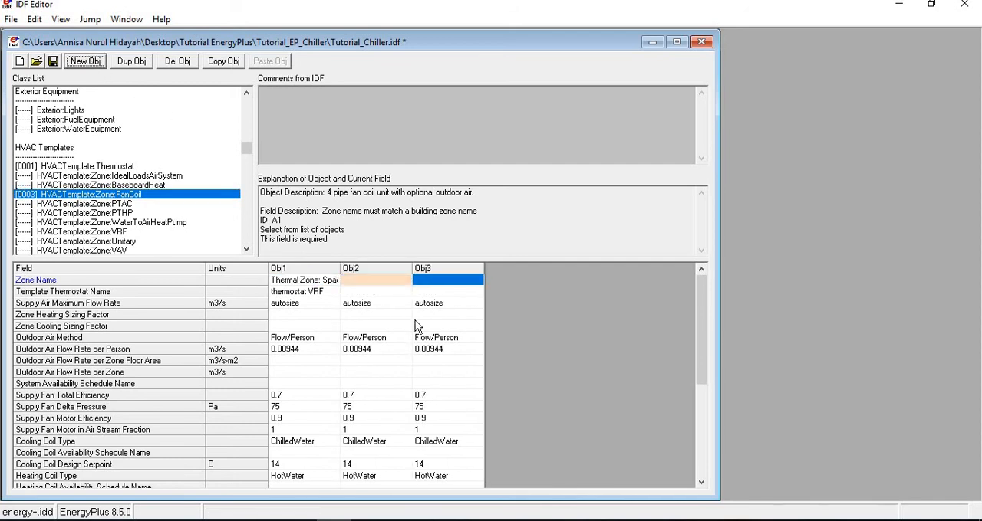
Assign Thermal Zone: Space 102 to the second fan coil object and Thermal Zone: Space 103 to the third.
left_click(404, 281)
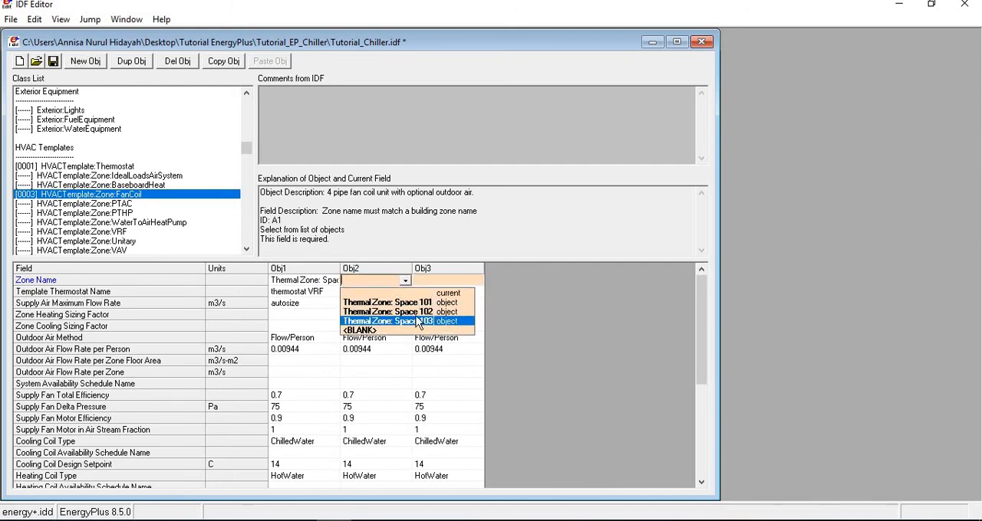
left_click(418, 312)
left_click(445, 282)
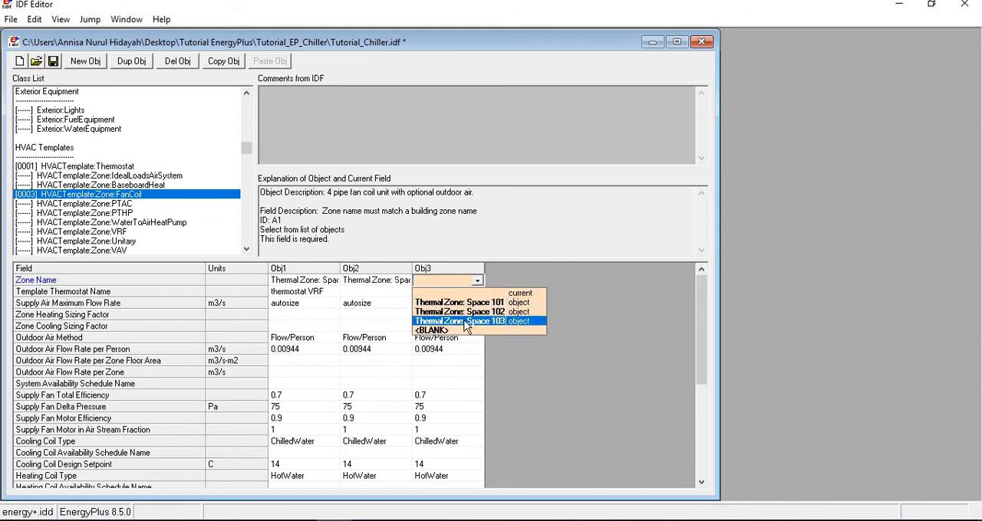
left_click(458, 319)
Set the template thermostat of the second and third fan coil objects to thermostat VRF.
left_click(387, 292)
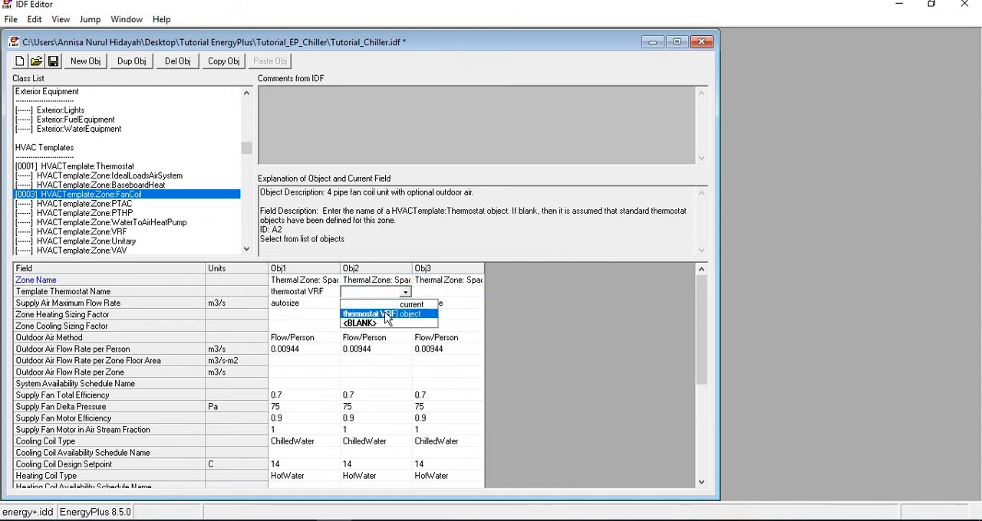
left_click(370, 314)
left_click(443, 293)
left_click(432, 323)
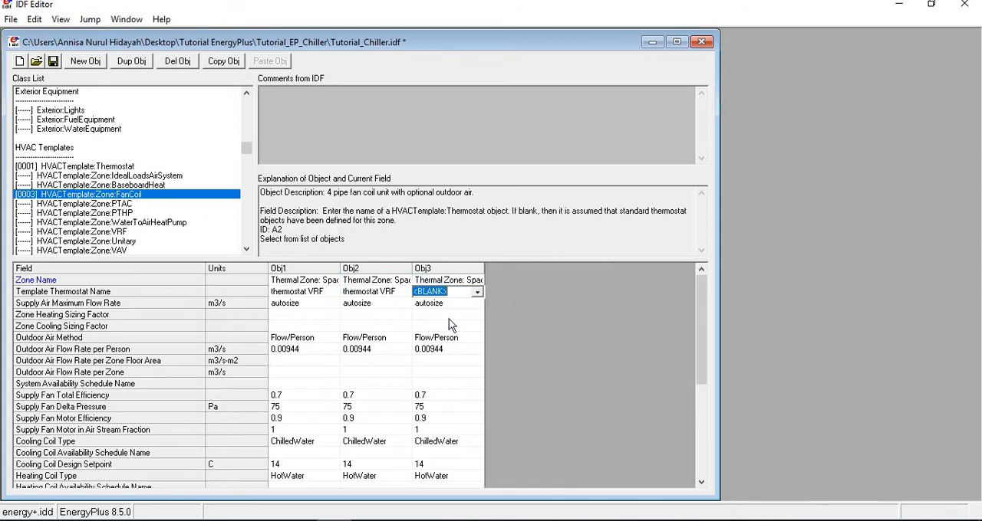
left_click(477, 292)
left_click(453, 314)
Review the remaining fields of the three fan coil objects, then check the hot water loop, boiler and tower objects.
left_click(459, 339)
scroll(449, 325, "down", 5)
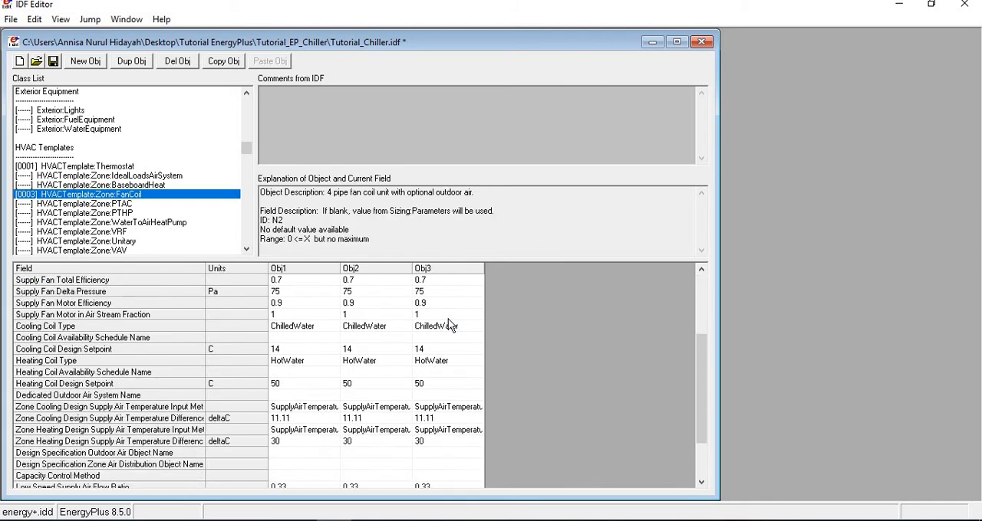
scroll(448, 326, "down", 2)
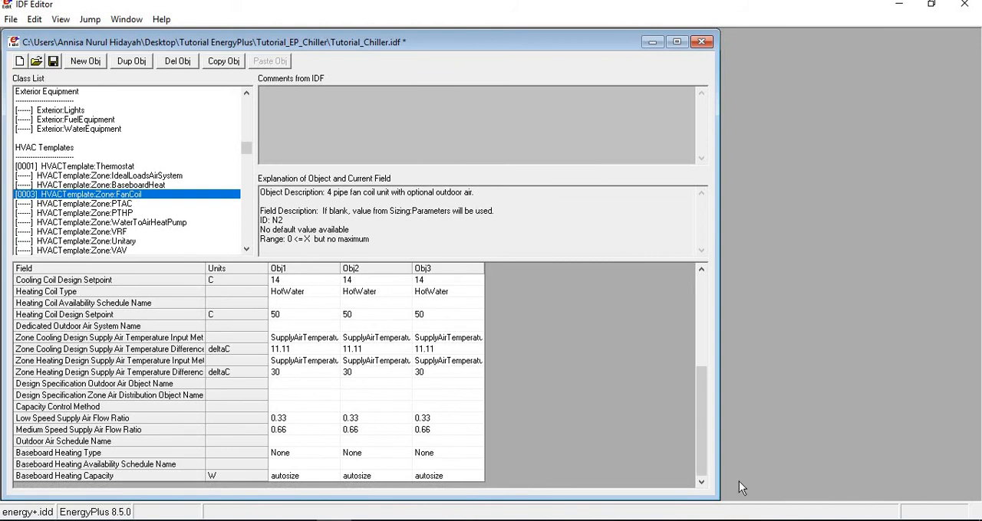
left_click(88, 165)
left_click(93, 195)
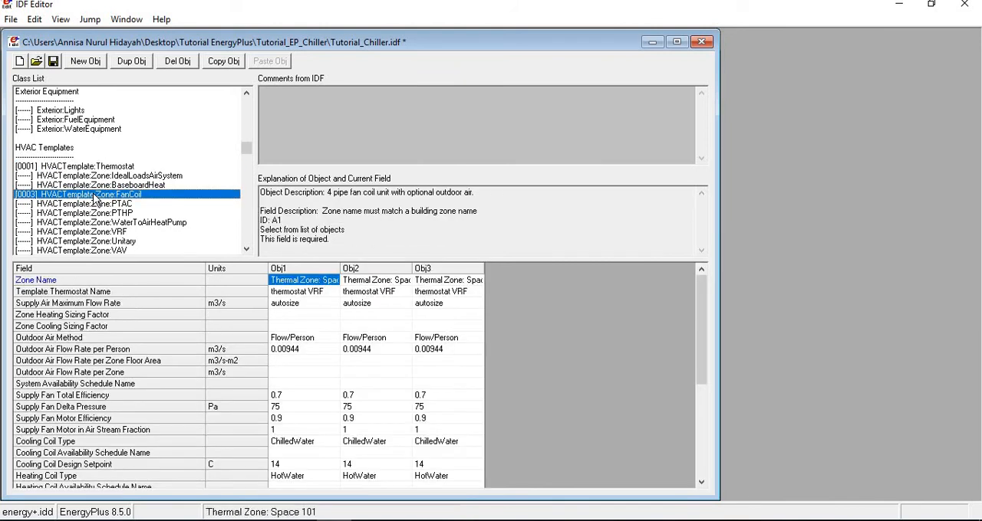
scroll(92, 198, "down", 9)
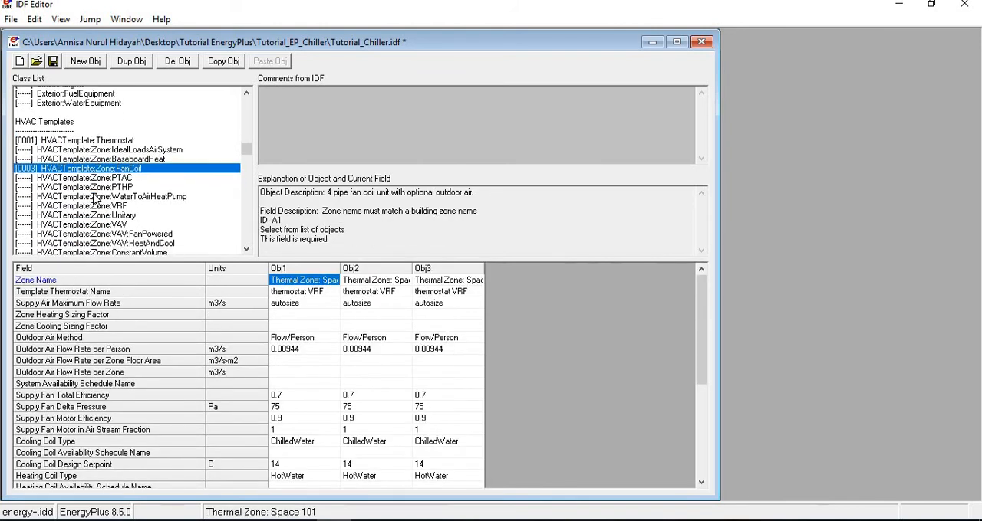
left_click(89, 195)
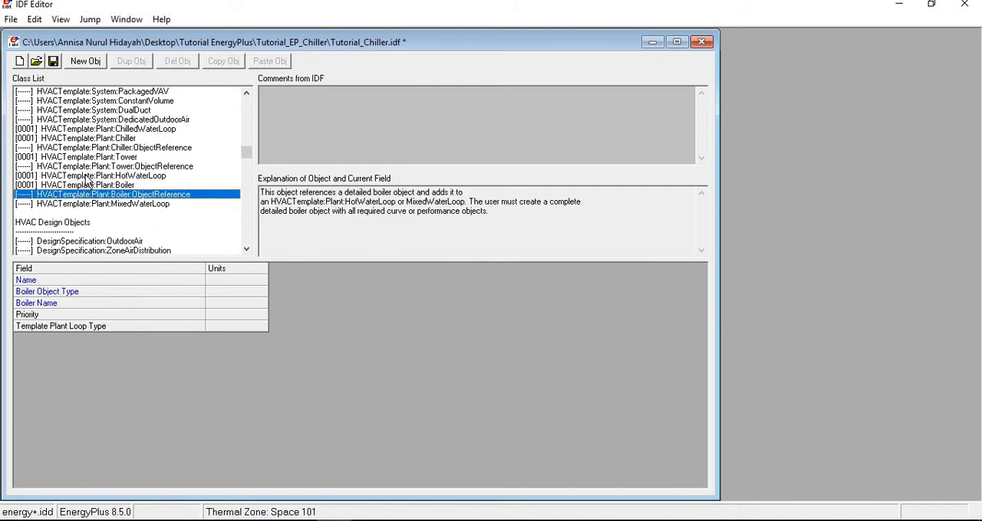
left_click(88, 176)
left_click(86, 185)
left_click(79, 158)
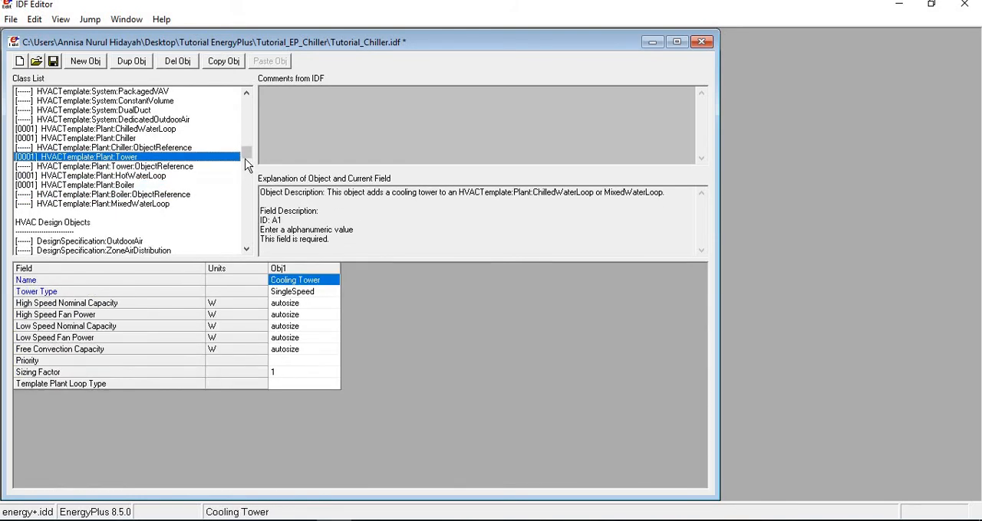
In the SimulationControl object, set Do Plant Sizing Calculation to Yes and save the IDF file.
scroll(178, 146, "up", 12)
scroll(177, 146, "up", 5)
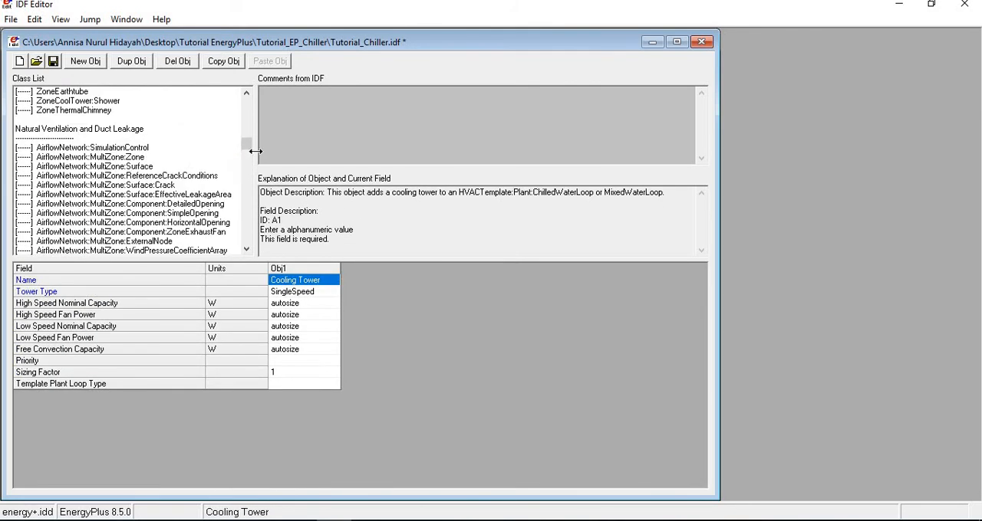
left_click_drag(246, 146, 237, 100)
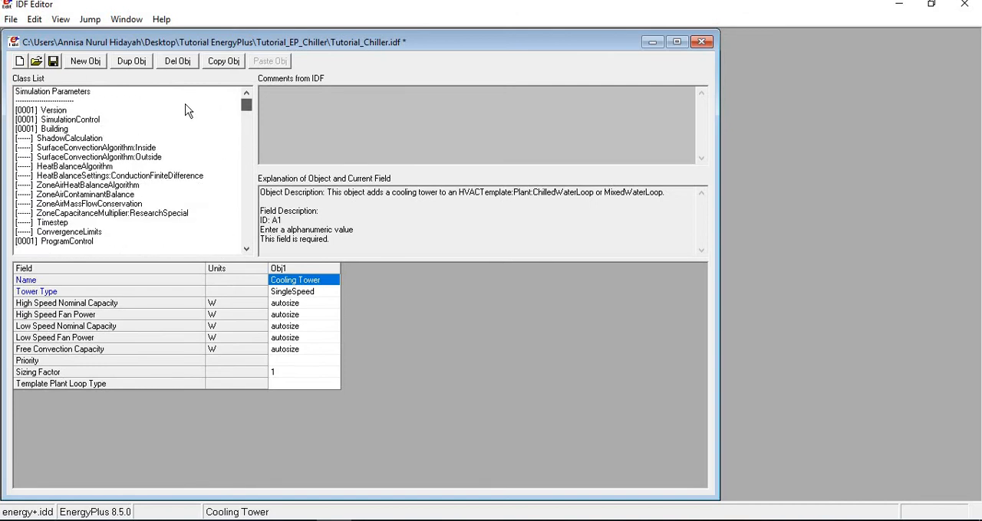
left_click(86, 122)
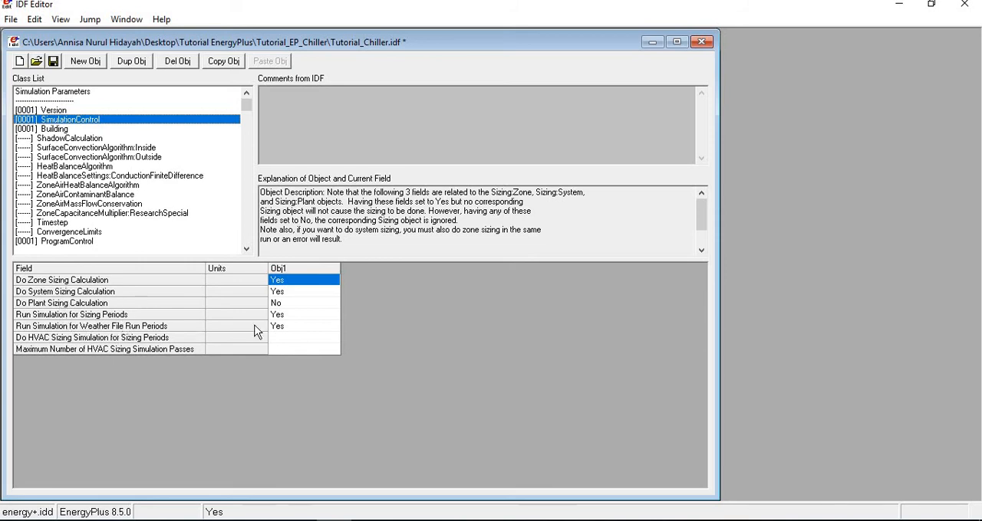
left_click(305, 305)
left_click(305, 306)
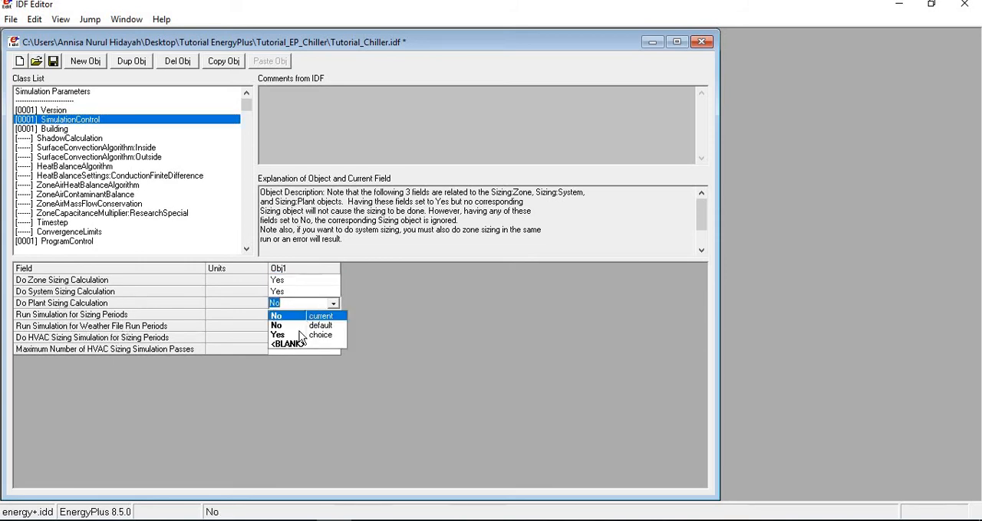
left_click(300, 336)
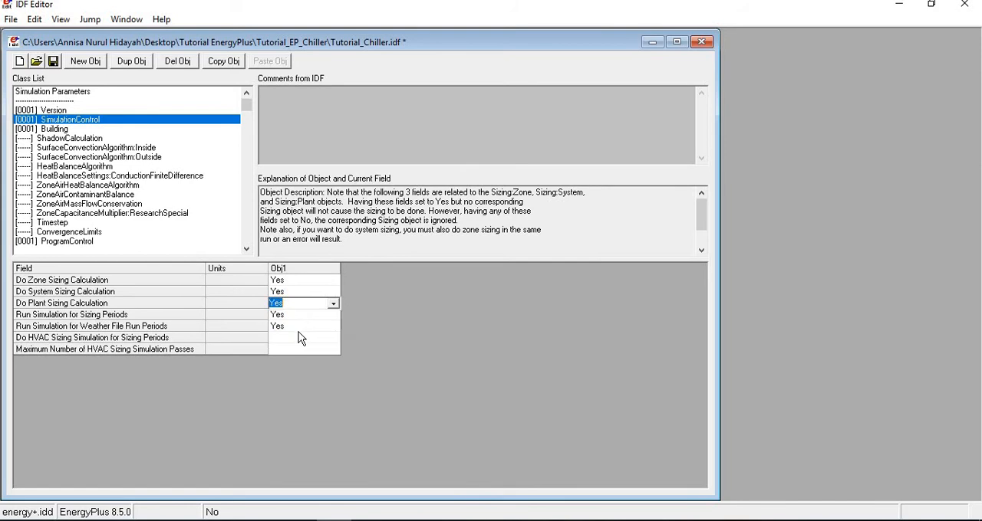
left_click(288, 292)
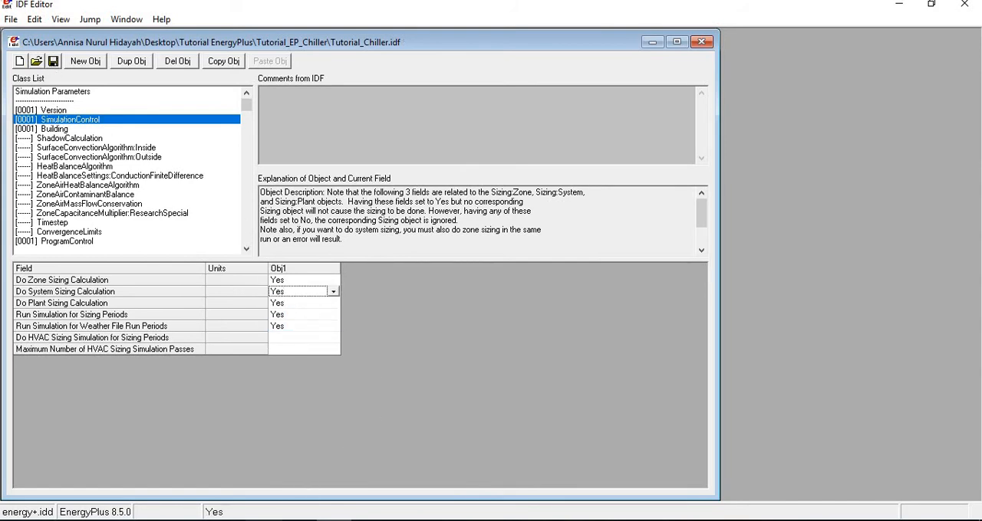
Switch to EP-Launch, simulate Tutorial_Chiller.idf with the Jakarta_Downtown.epw weather file and dismiss the run status.
left_click(298, 520)
left_click(631, 414)
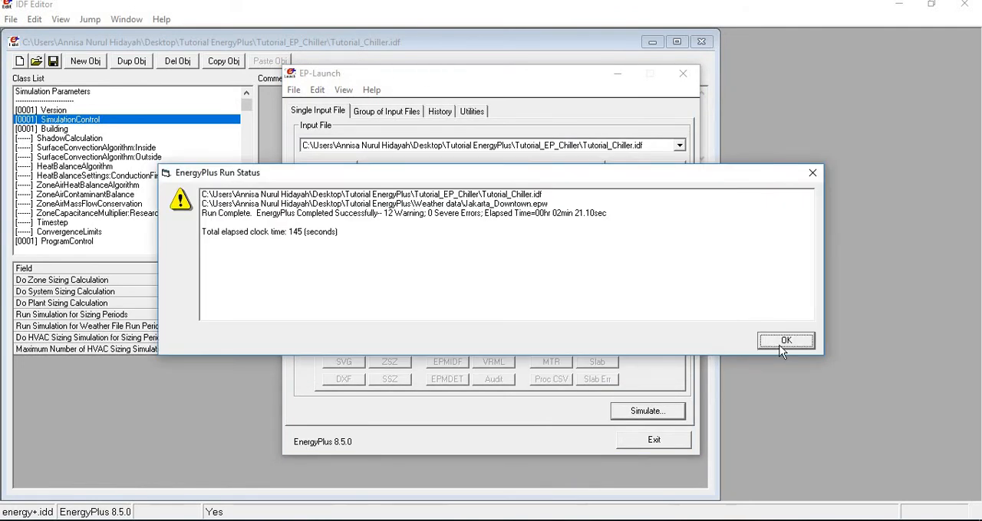
left_click(779, 345)
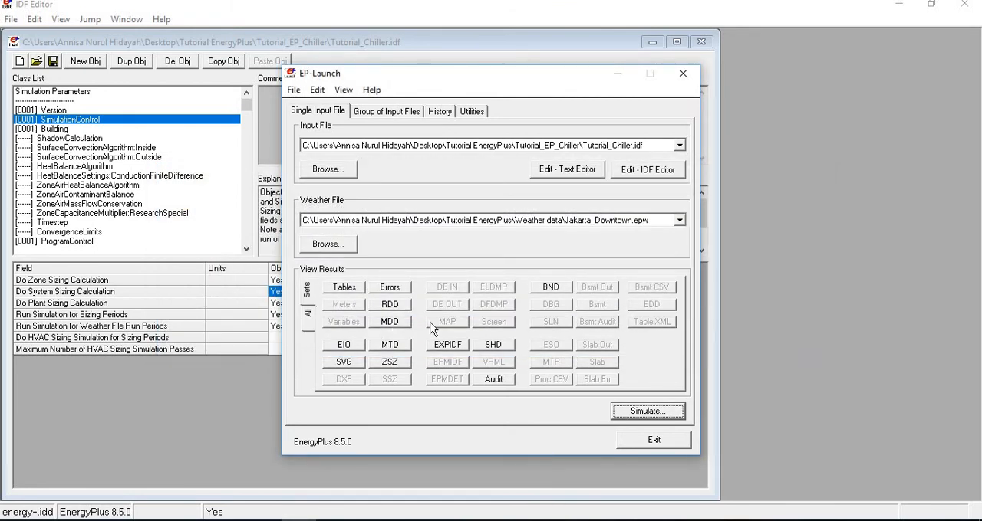
Show the result sets in EP-Launch and open the HTML results report of the chiller simulation.
left_click(308, 316)
left_click(309, 294)
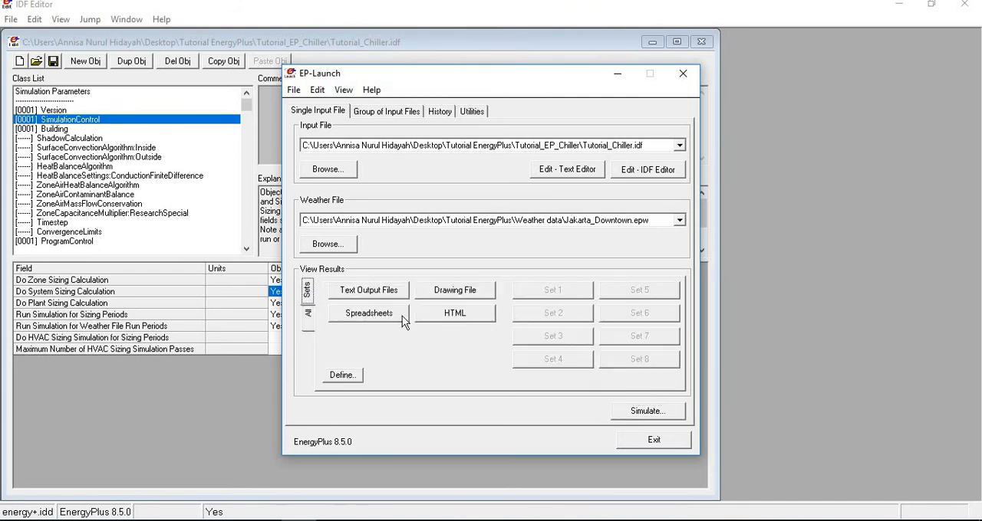
left_click(469, 313)
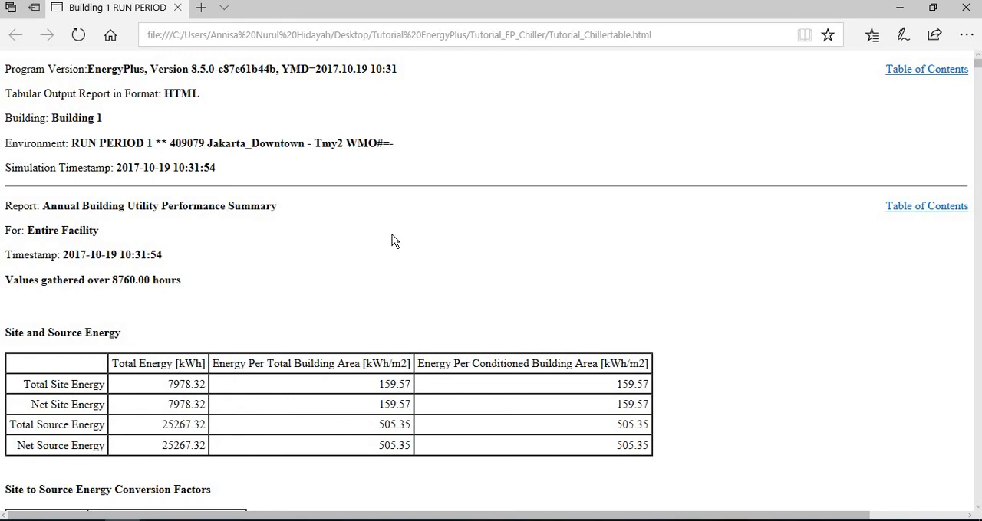
Examine the site and source energy, End Uses and End Uses By Subcategory tables, focusing on cooling, fans, pumps and heat rejection.
scroll(393, 240, "down", 3)
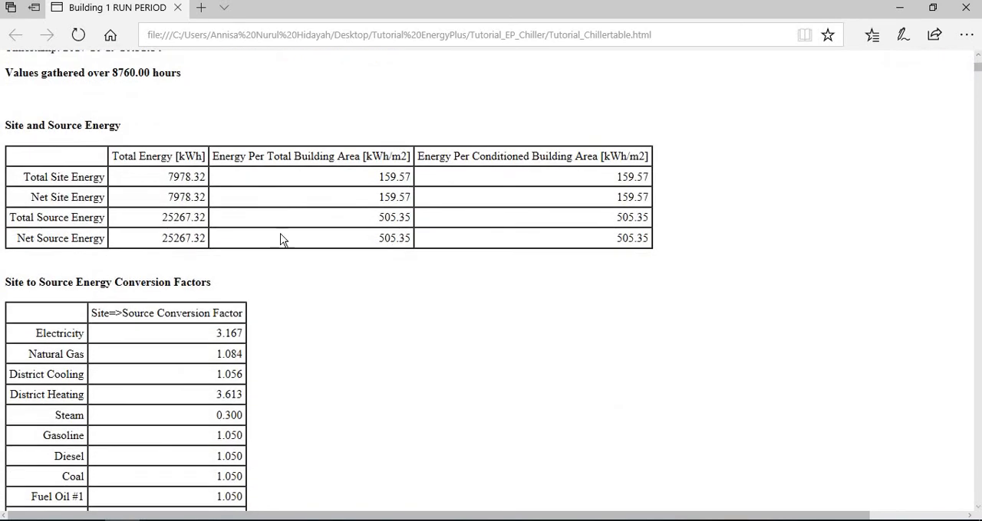
scroll(299, 272, "down", 10)
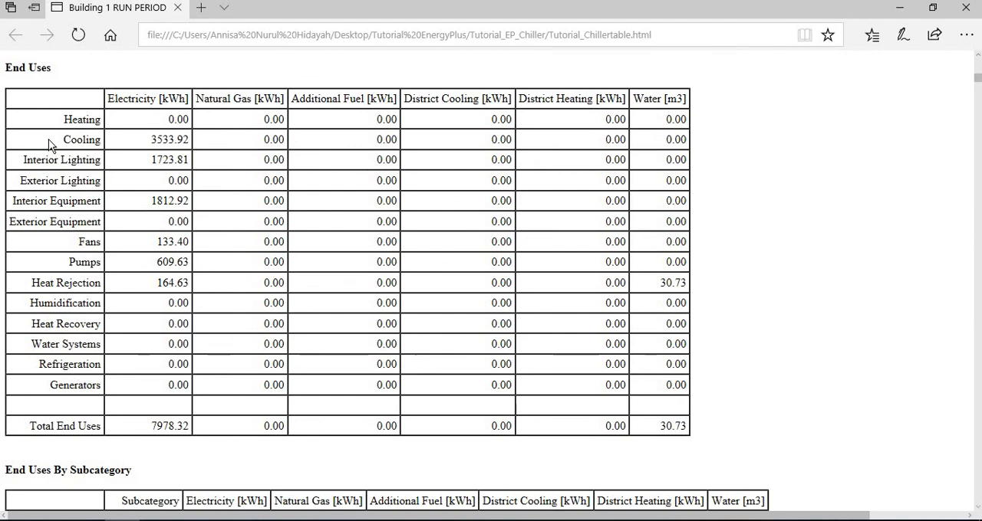
left_click_drag(63, 141, 60, 169)
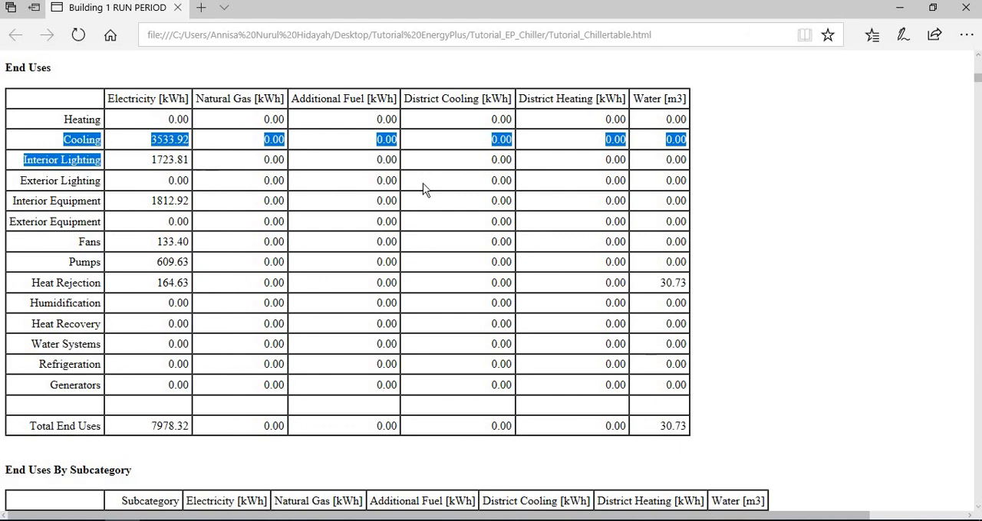
left_click(706, 149)
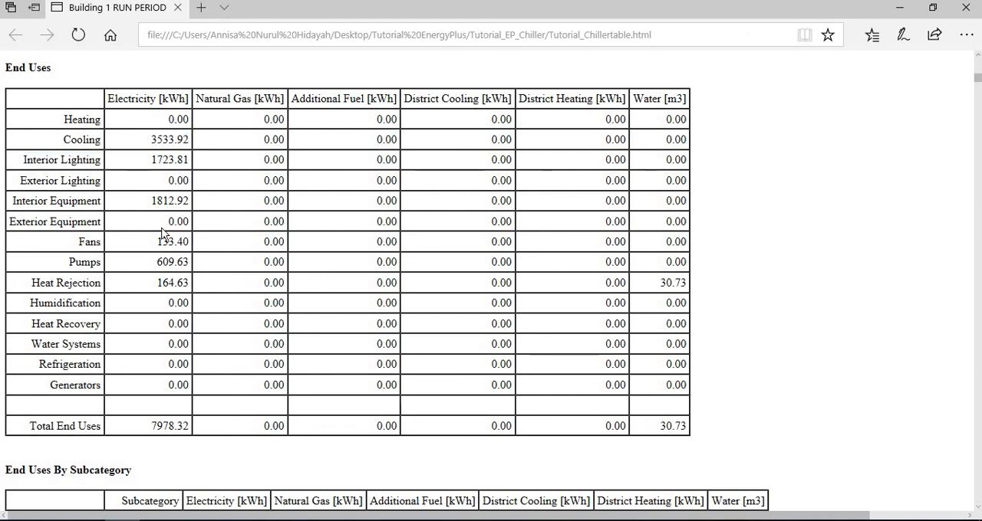
scroll(166, 306, "down", 3)
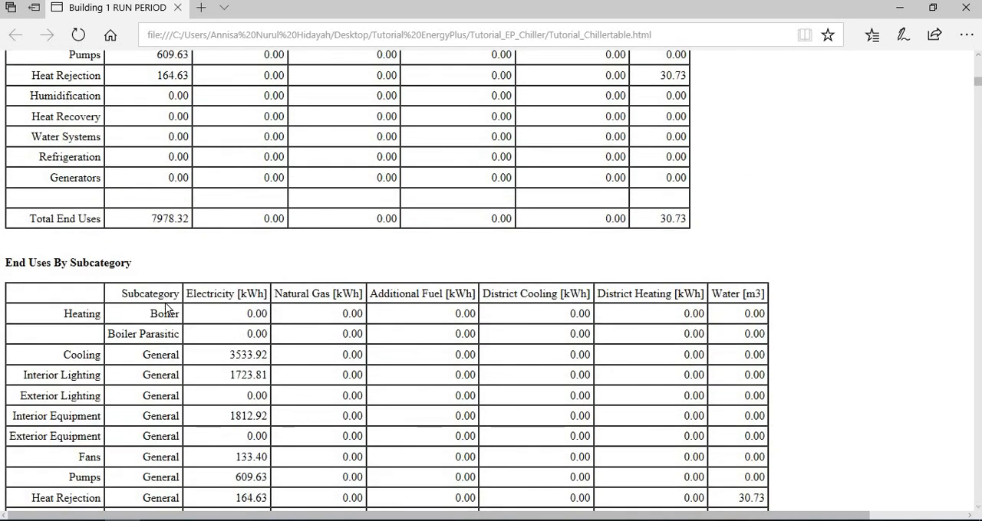
scroll(167, 307, "down", 3)
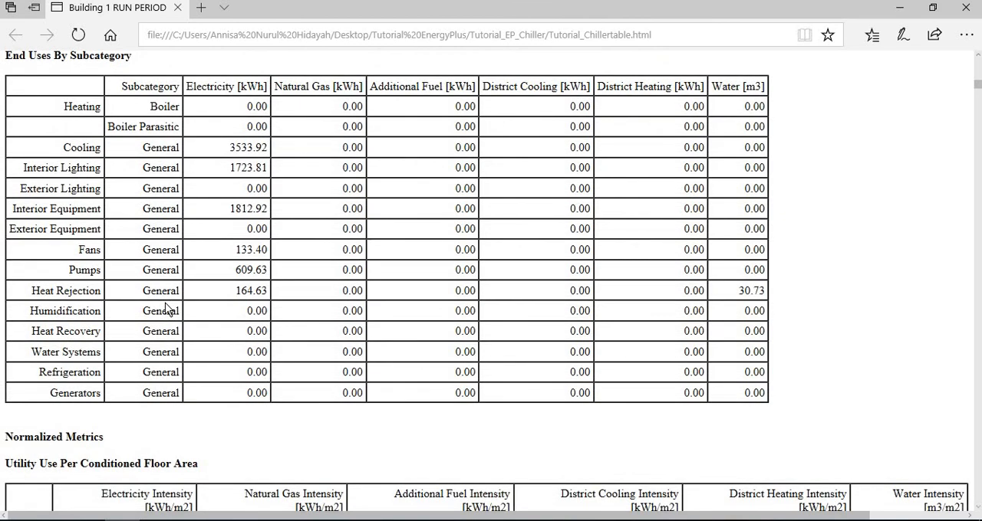
scroll(167, 307, "up", 7)
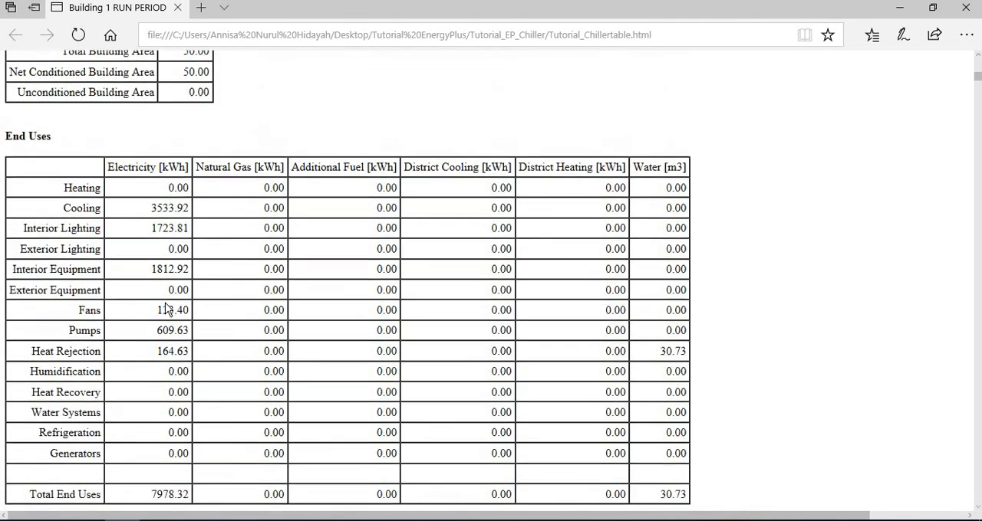
scroll(165, 311, "down", 1)
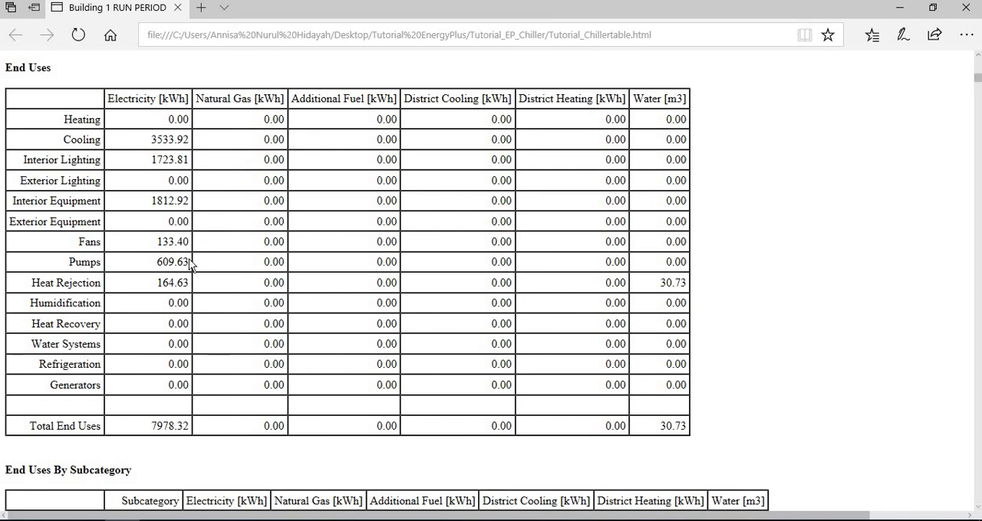
scroll(192, 263, "down", 6)
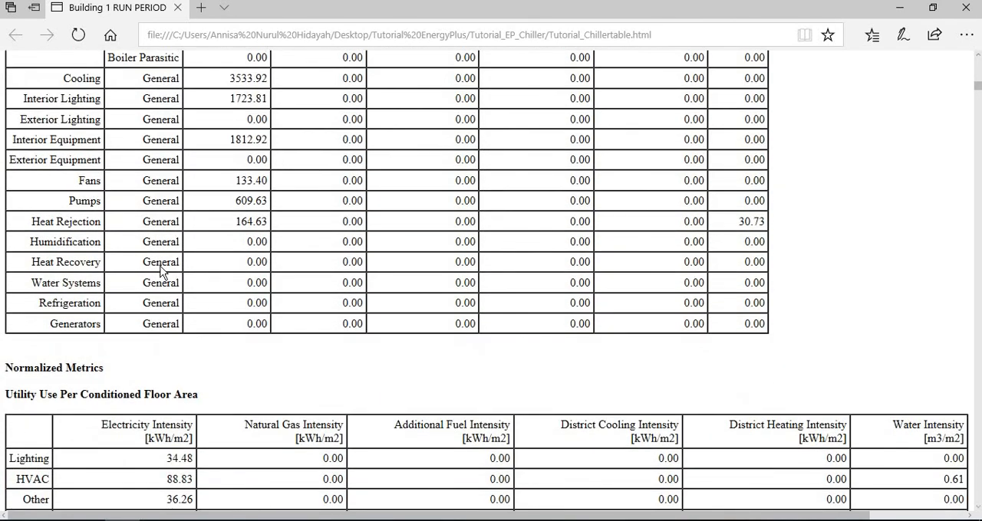
Review the HVAC Sizing Summary from the report's table of contents and return to the start of the report.
scroll(161, 270, "down", 3)
scroll(161, 270, "down", 20)
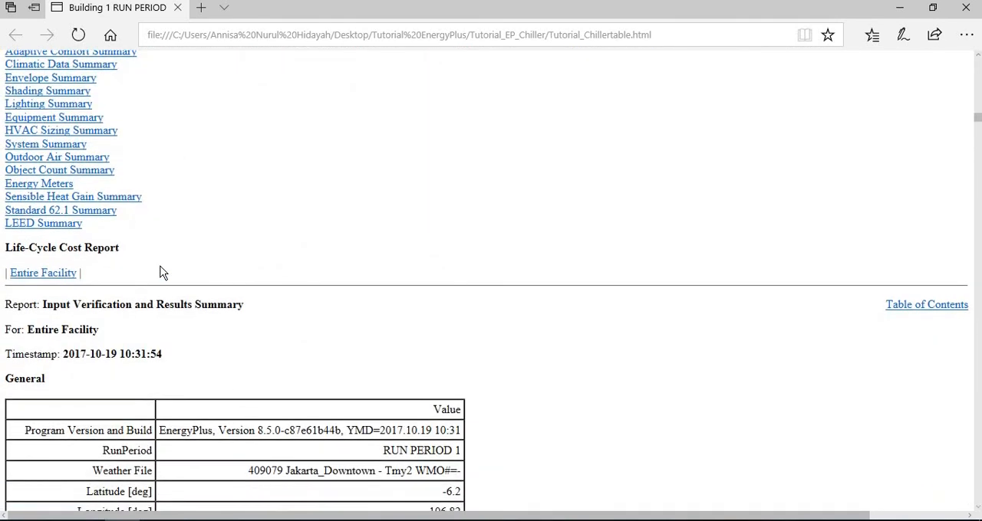
scroll(159, 272, "up", 2)
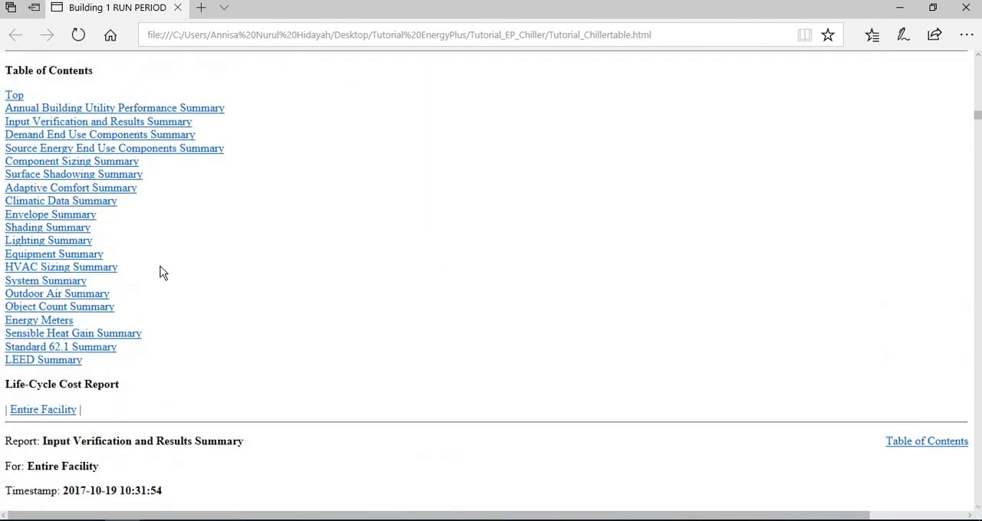
left_click(96, 270)
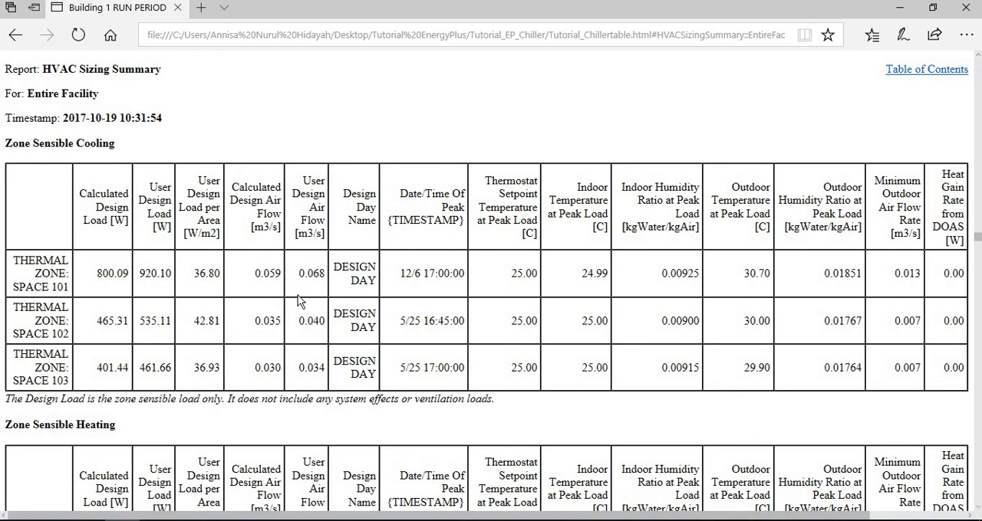
key("alt+Left")
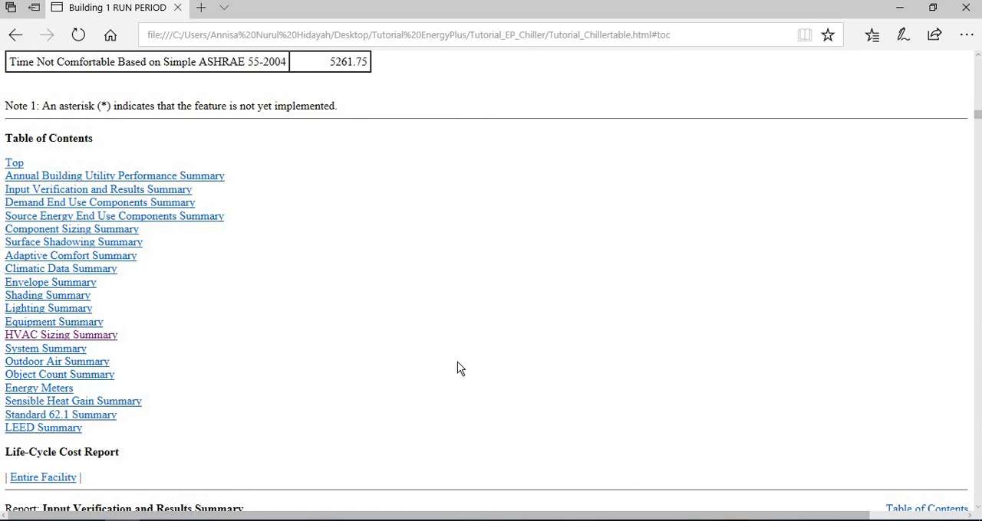
scroll(457, 369, "up", 20)
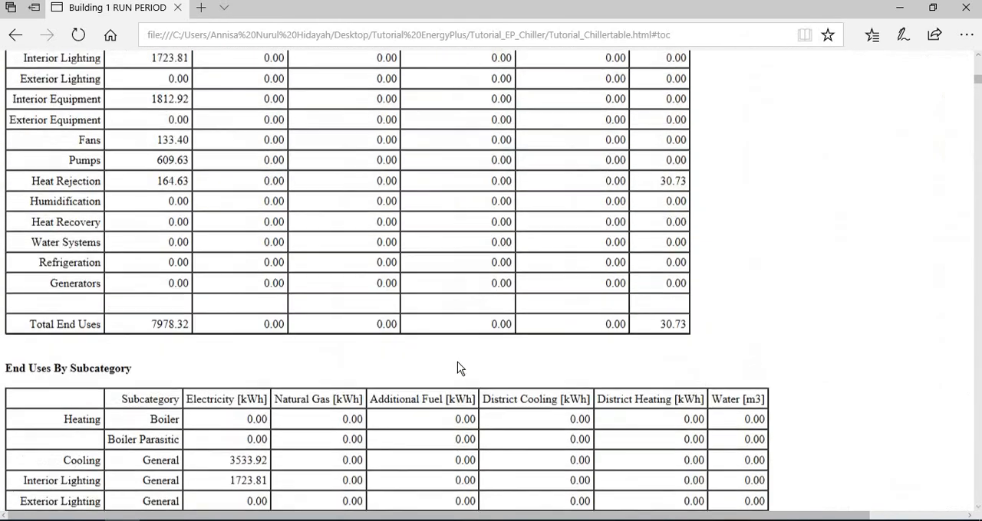
scroll(457, 362, "up", 10)
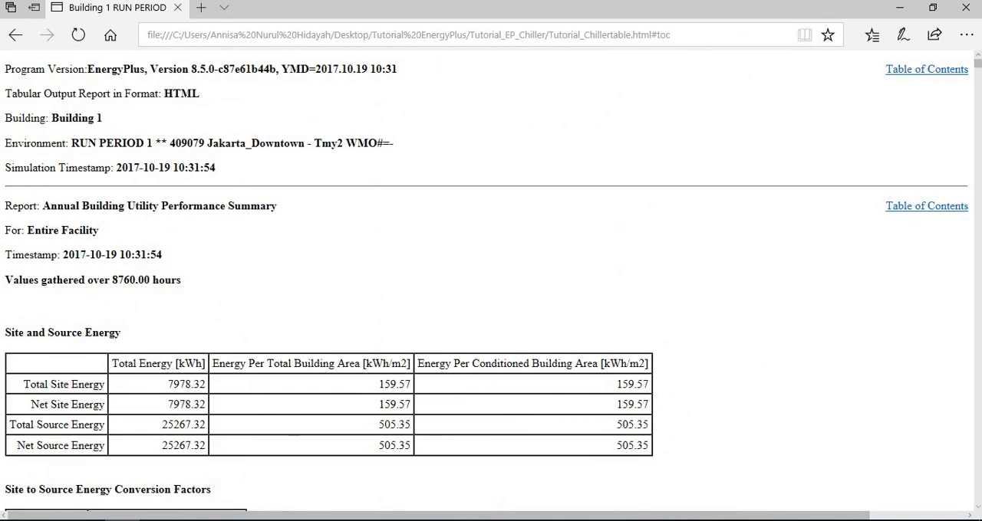
left_click(335, 520)
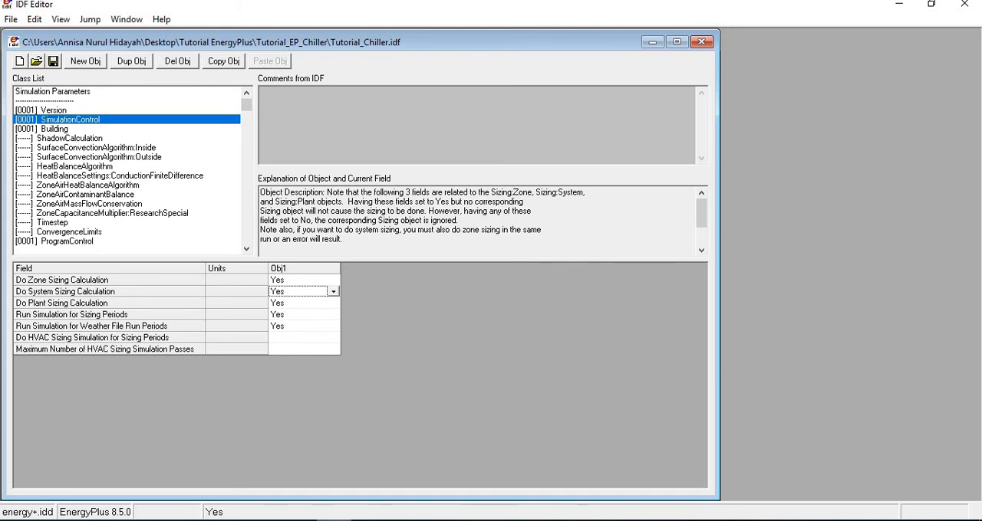
left_click(115, 186)
scroll(142, 174, "down", 20)
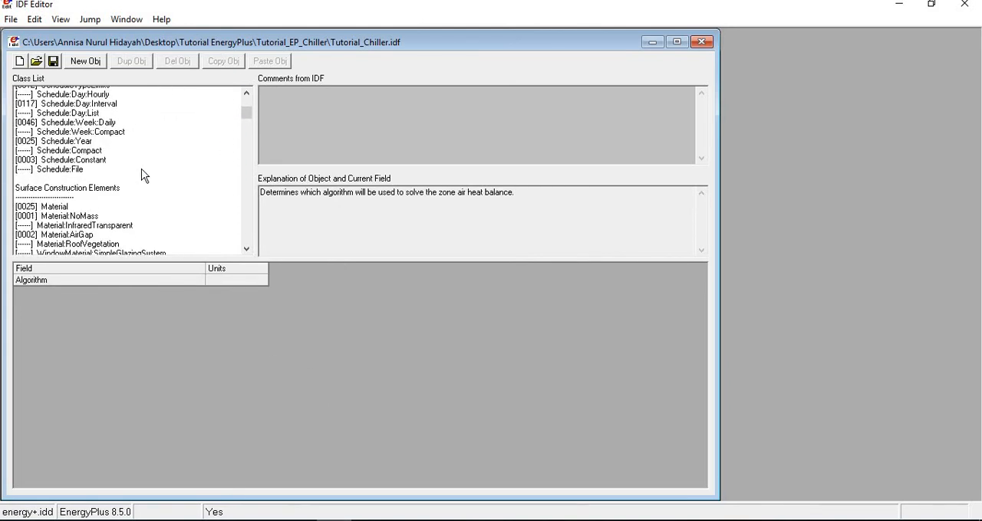
scroll(142, 174, "down", 15)
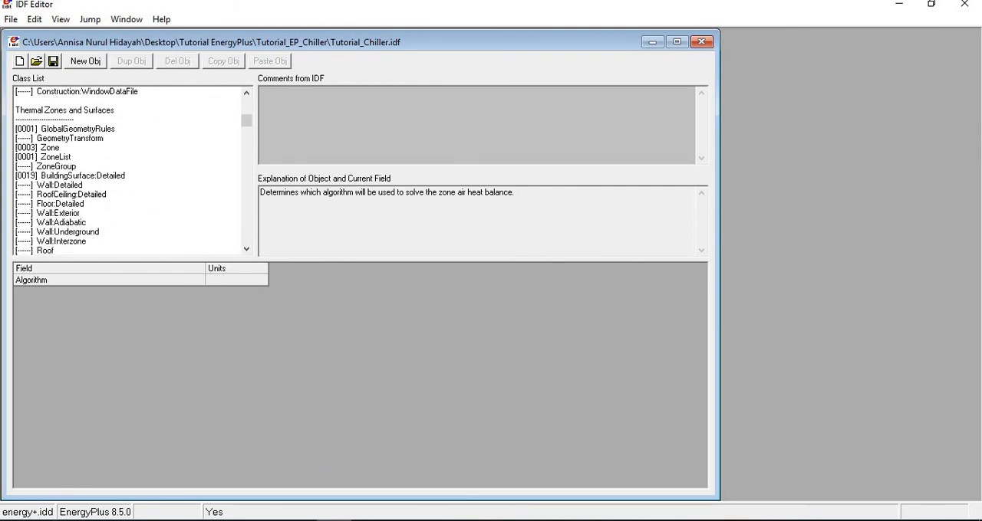
Switch to InputOutputReference.pdf in Adobe Reader and examine which HVACTemplate objects each system type requires, from fan coil to variable air volume systems.
left_click(370, 520)
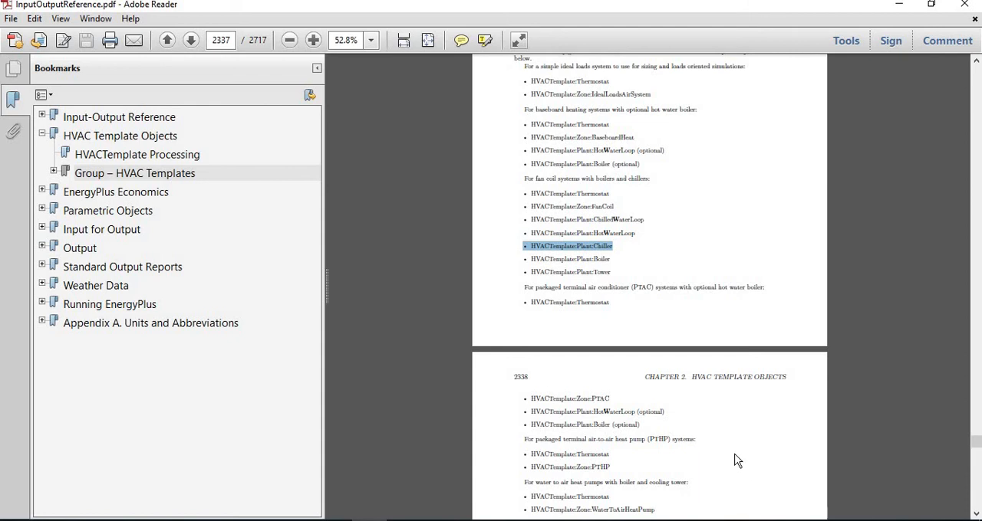
scroll(718, 445, "down", 10)
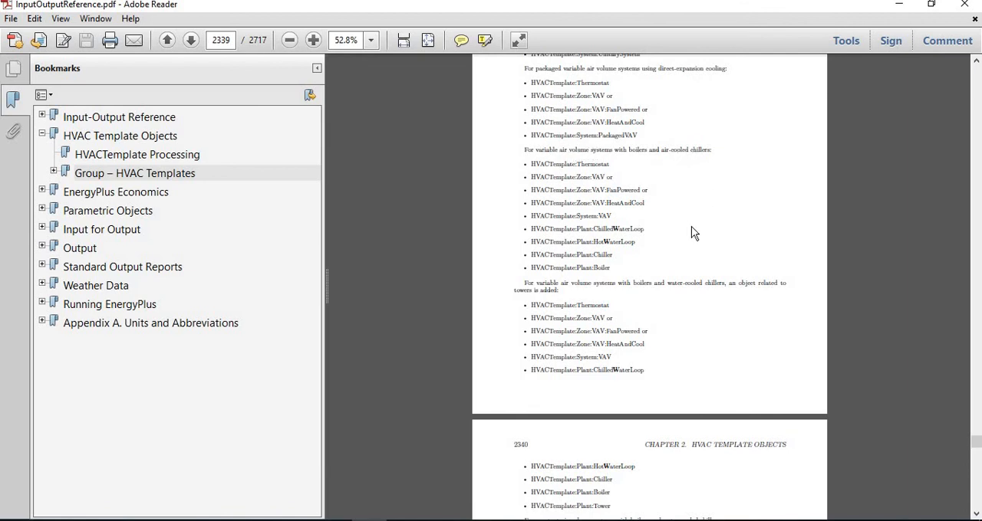
scroll(690, 227, "up", 2)
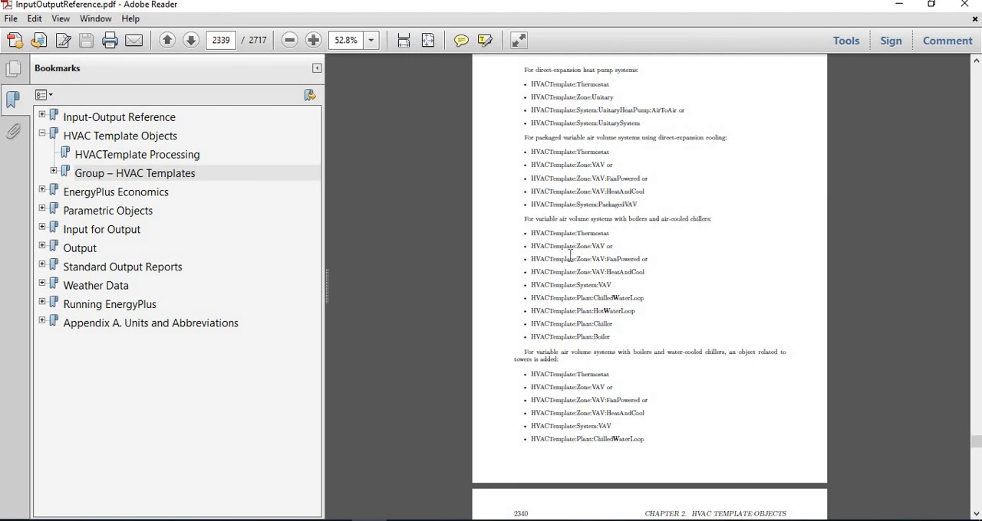
scroll(626, 313, "up", 1)
scroll(625, 313, "up", 7)
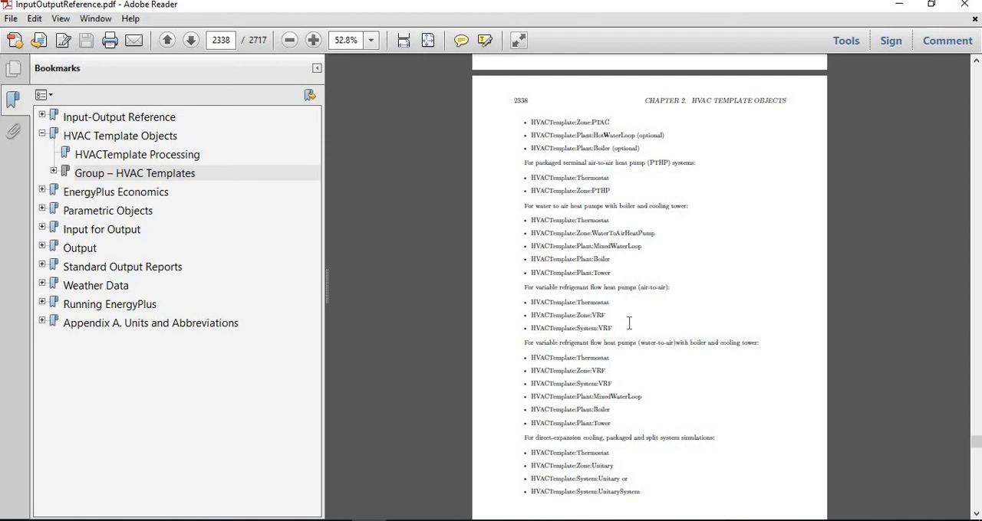
scroll(629, 324, "down", 3)
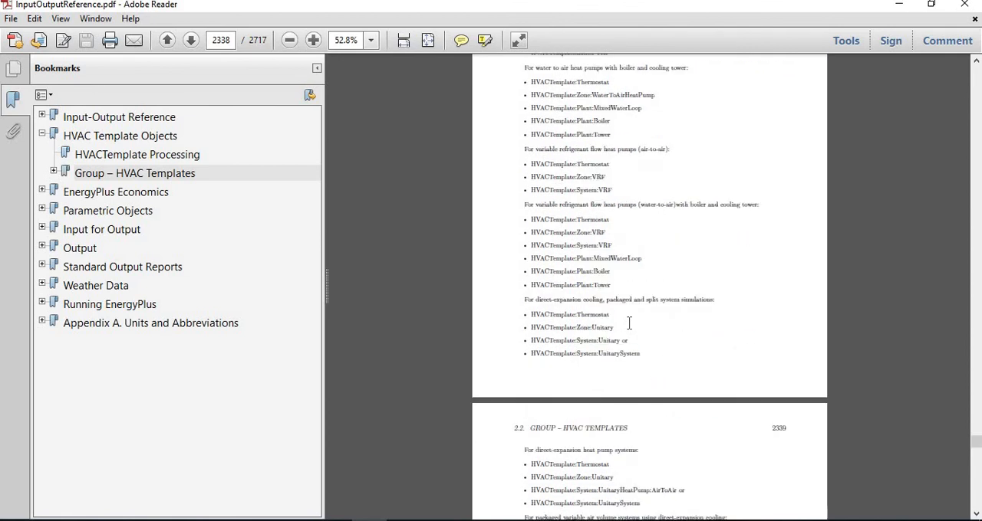
scroll(629, 323, "down", 3)
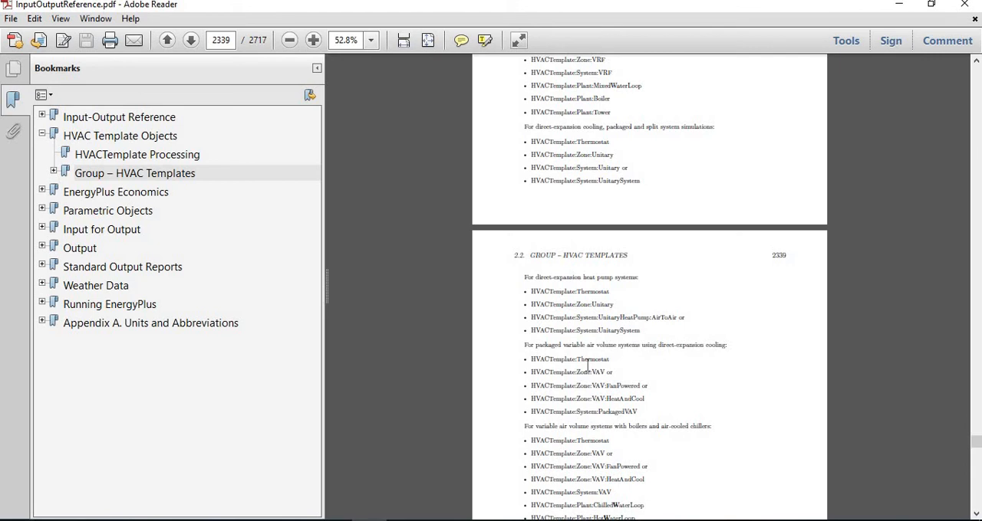
scroll(587, 367, "up", 10)
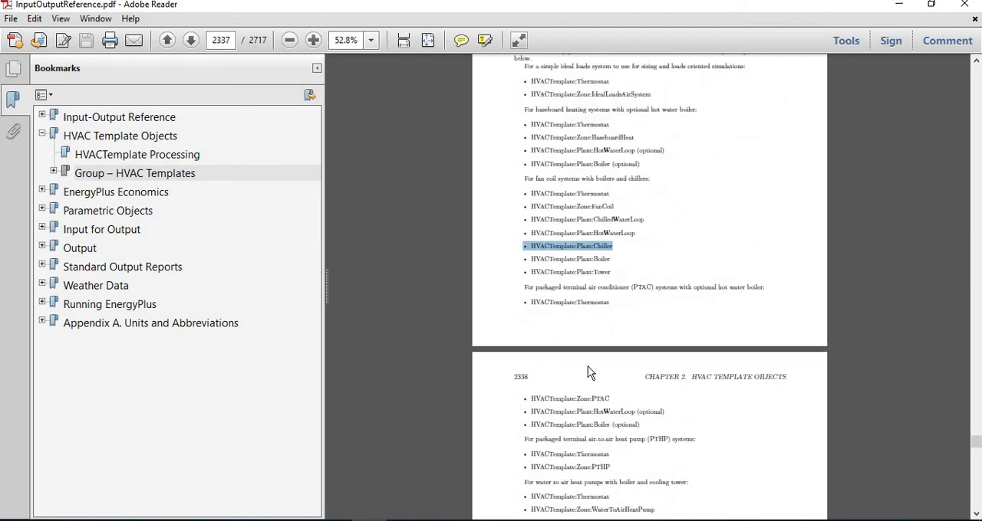
Switch back to the HTML report in the browser and examine the Zone Sensible Cooling and Zone Sensible Heating tables.
left_click(334, 520)
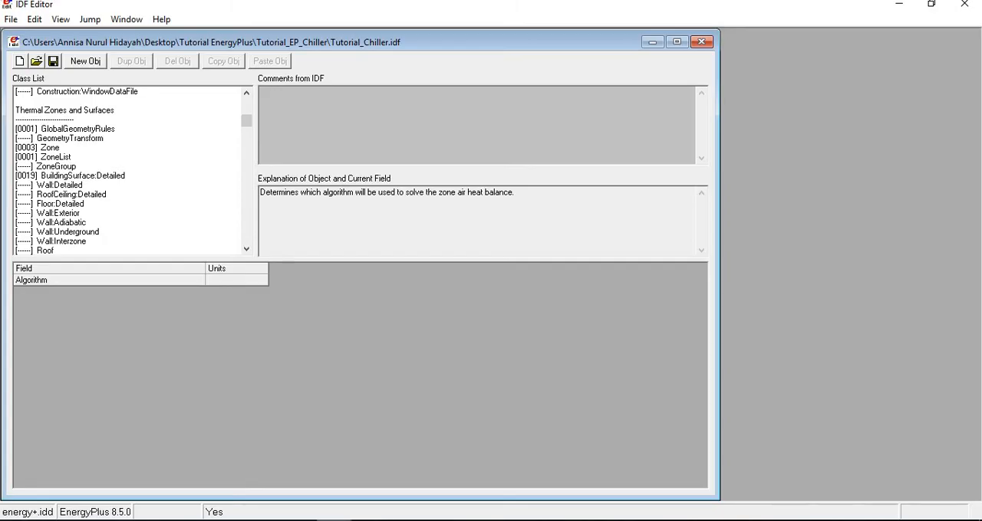
left_click(372, 518)
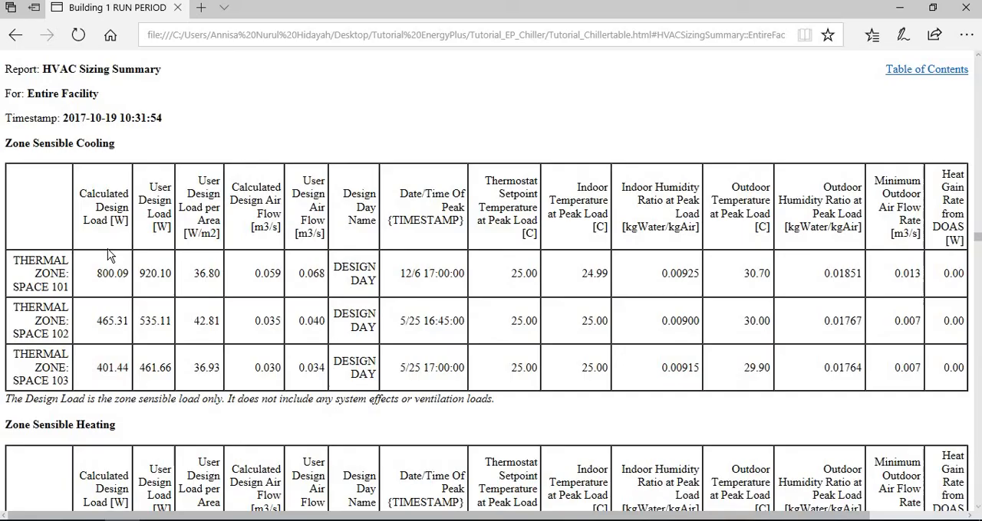
scroll(423, 366, "down", 1)
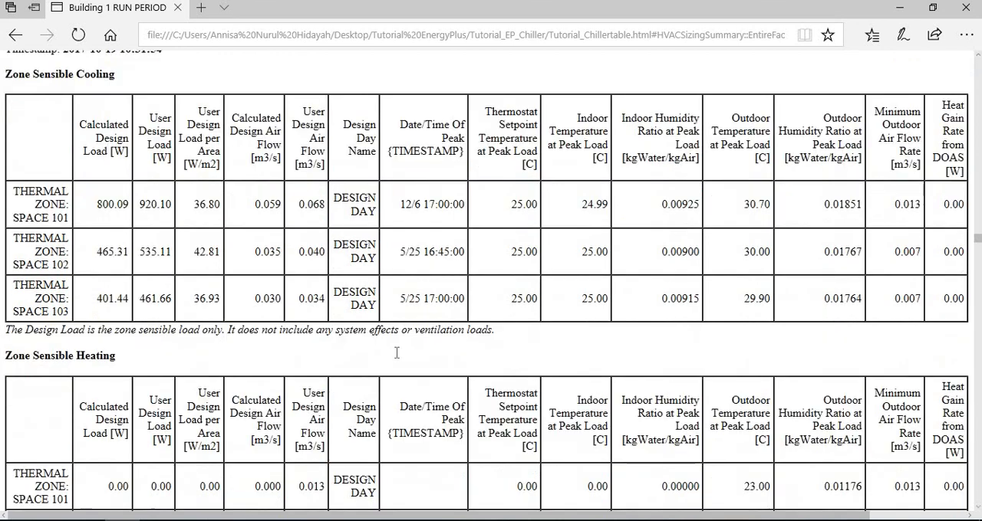